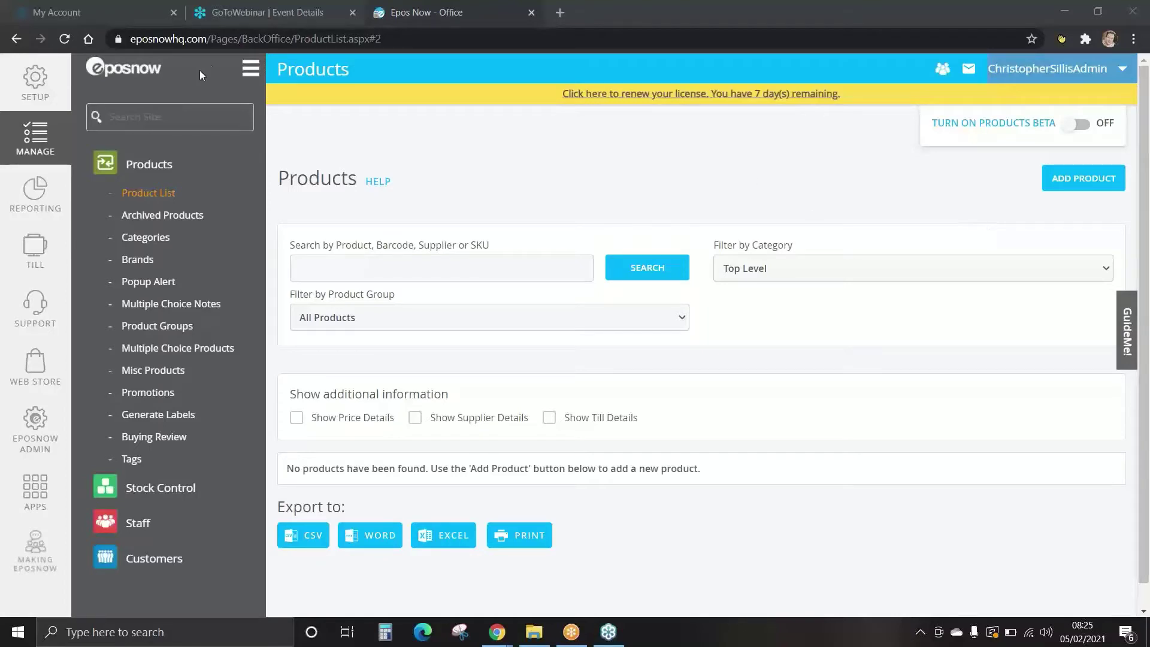
# Open the Reporting Dashboard from the left sidebar.
pyautogui.click(38, 190)
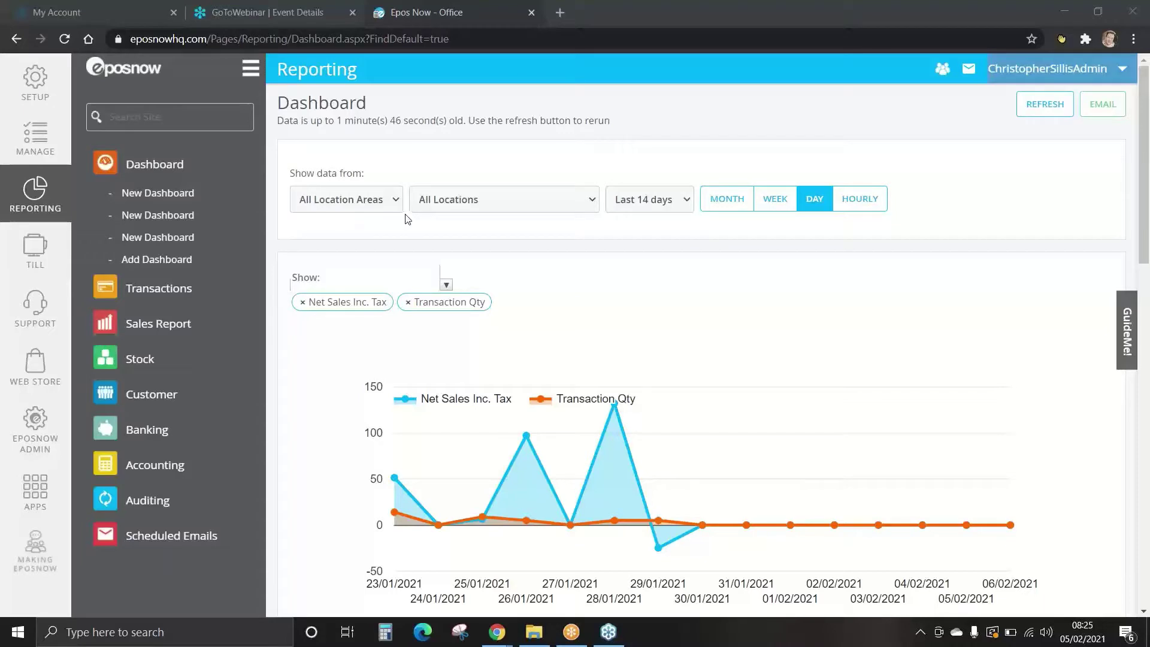
pyautogui.click(516, 204)
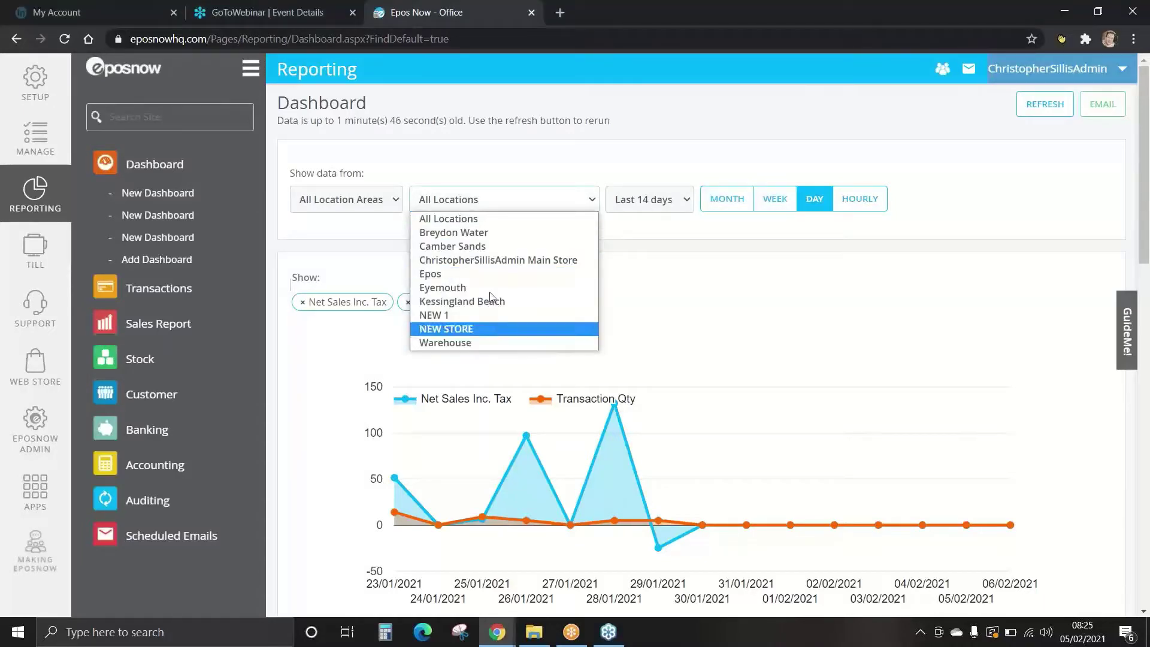
pyautogui.click(489, 219)
pyautogui.click(636, 199)
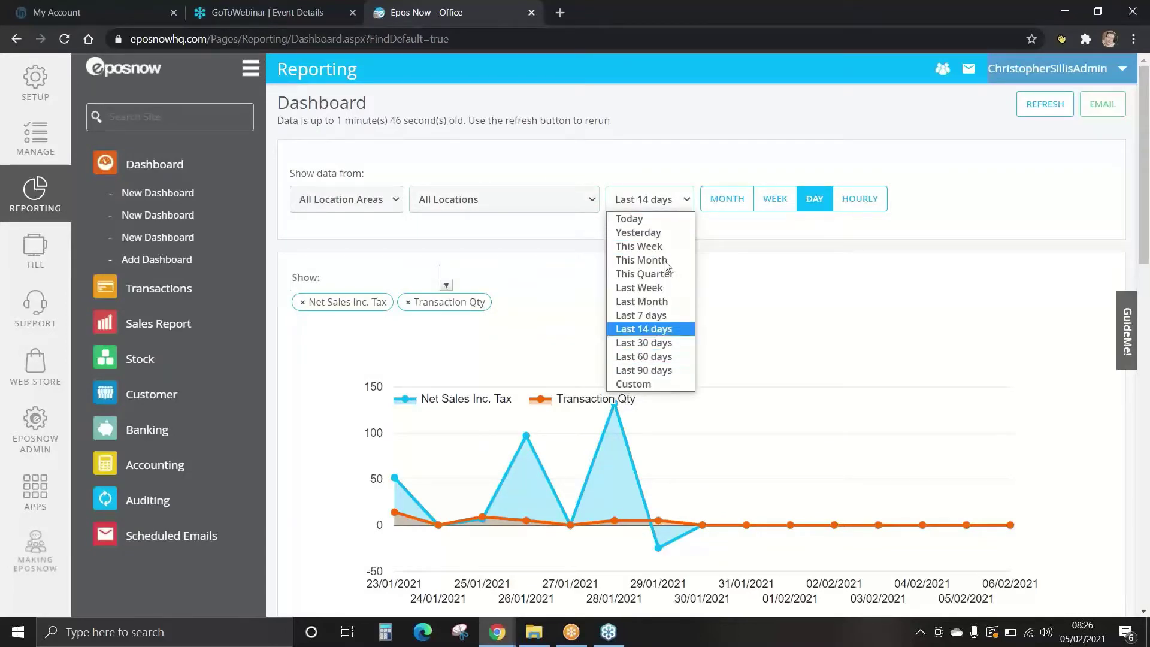
pyautogui.click(665, 201)
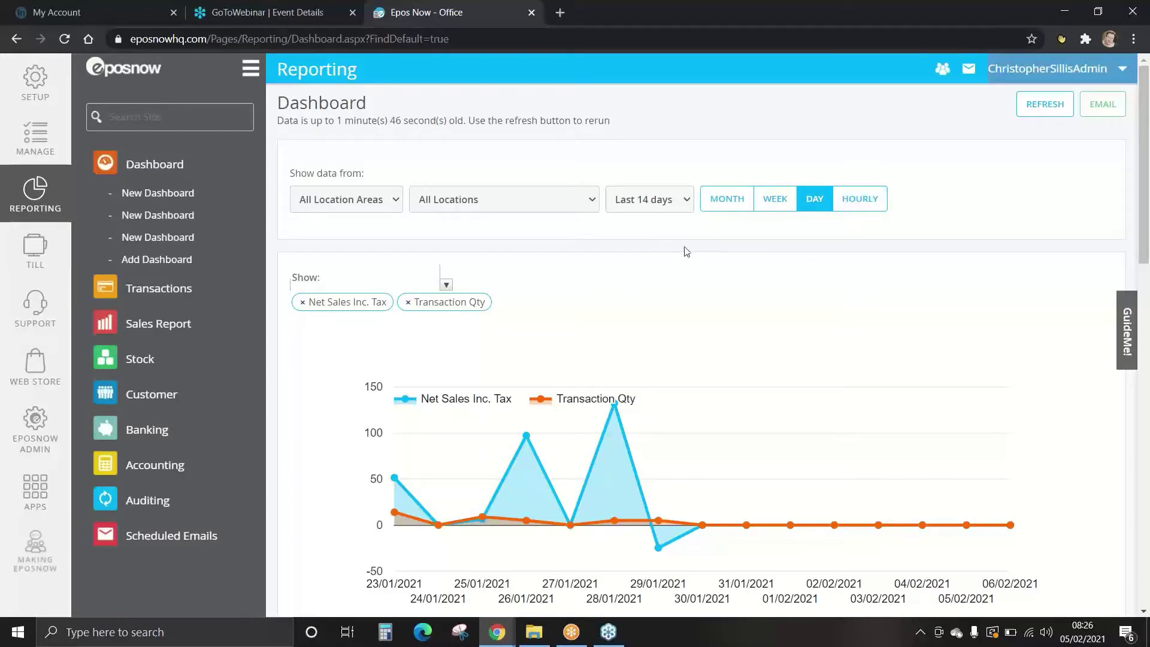
pyautogui.moveTo(1145, 172); pyautogui.dragTo(1144, 201)
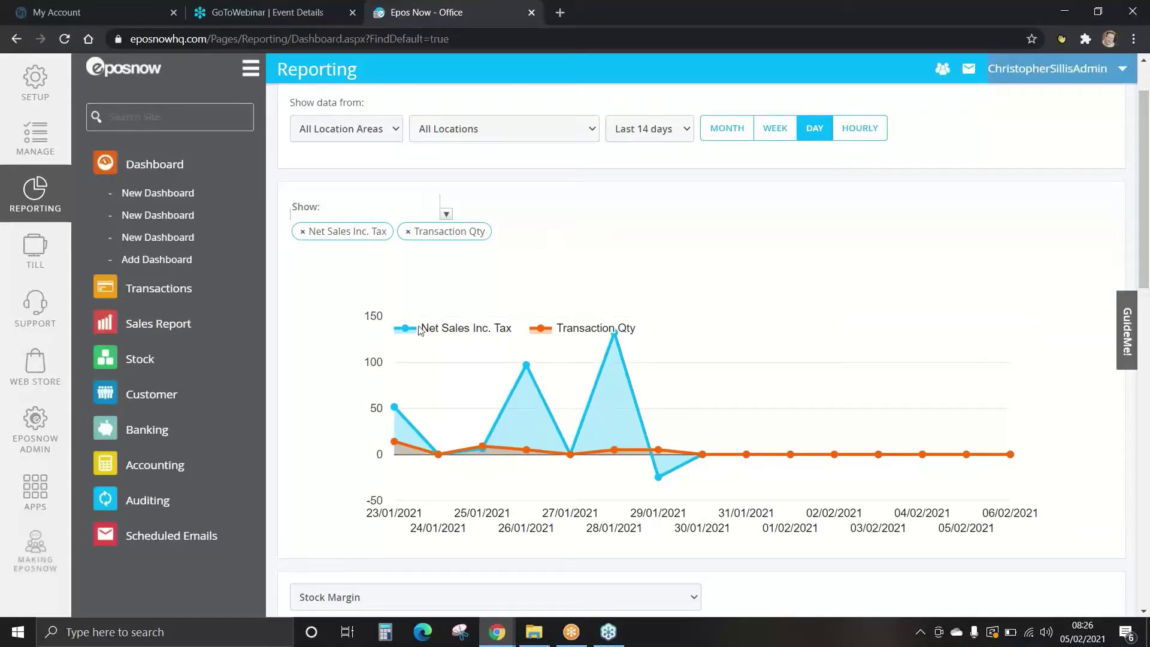
pyautogui.scroll(-2, 445, 213)
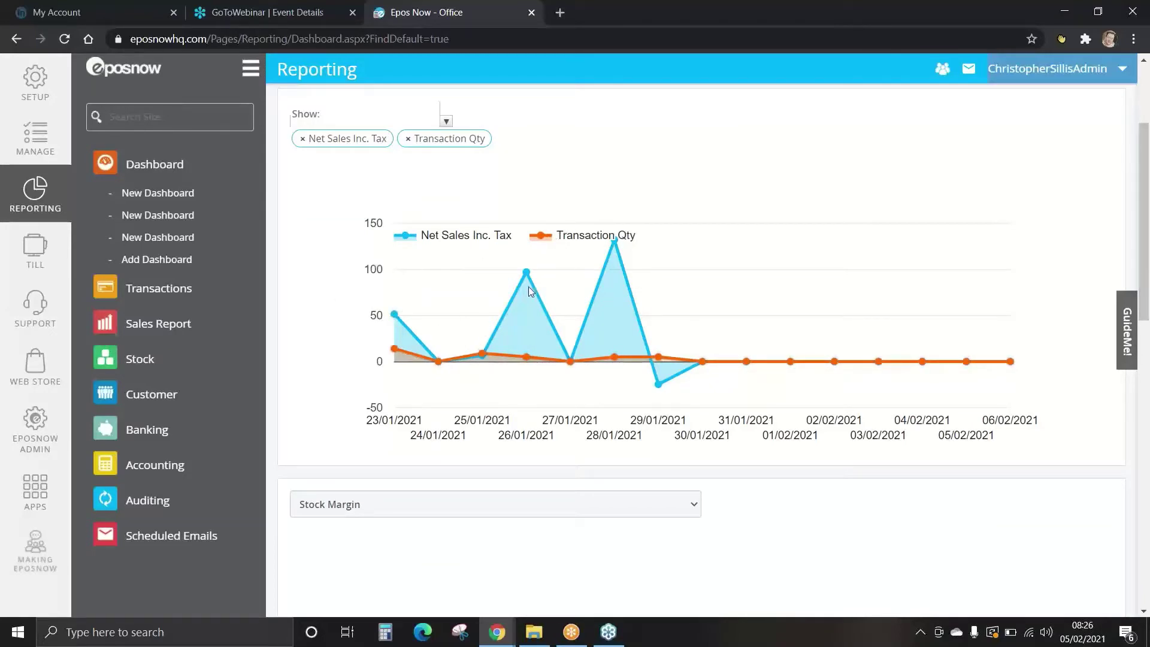
pyautogui.moveTo(528, 272)
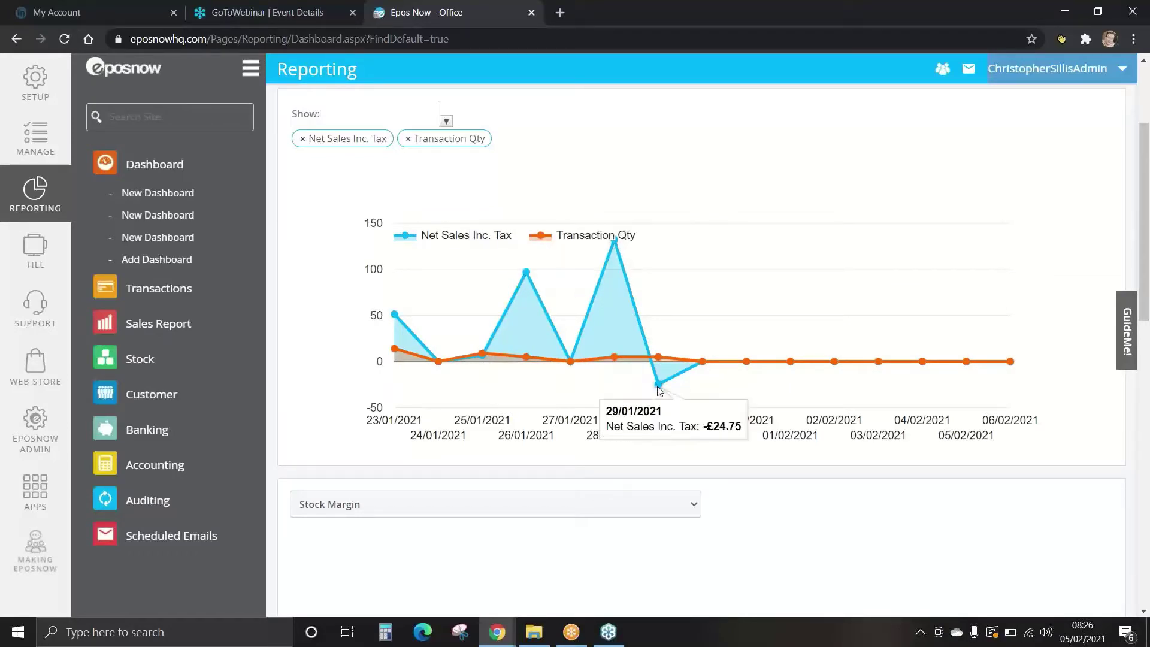
pyautogui.moveTo(654, 361)
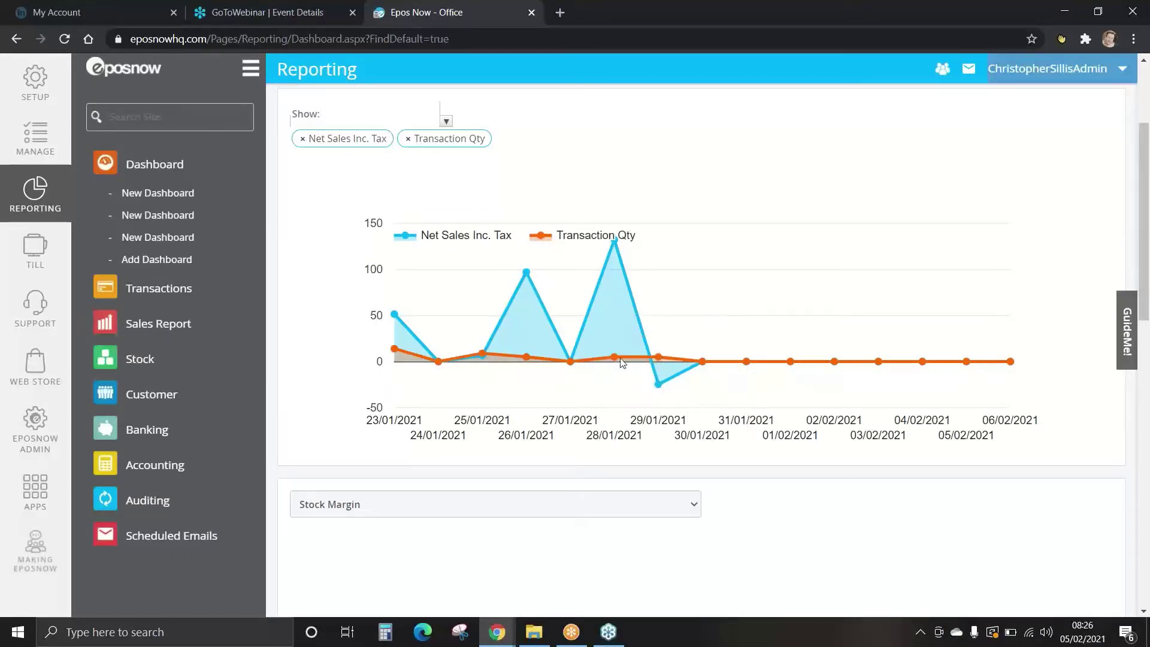
# Switch the Stock Margin widget to Transaction Totals by Staff Type and review the dashboard.
pyautogui.scroll(-6, 542, 240)
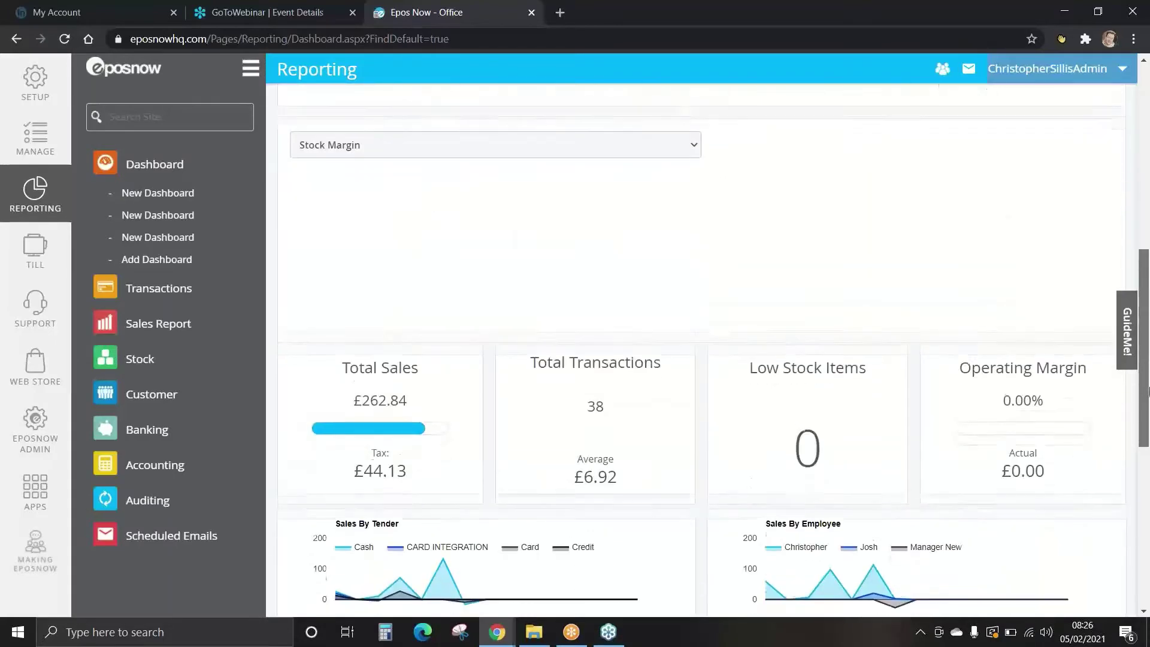
pyautogui.click(491, 137)
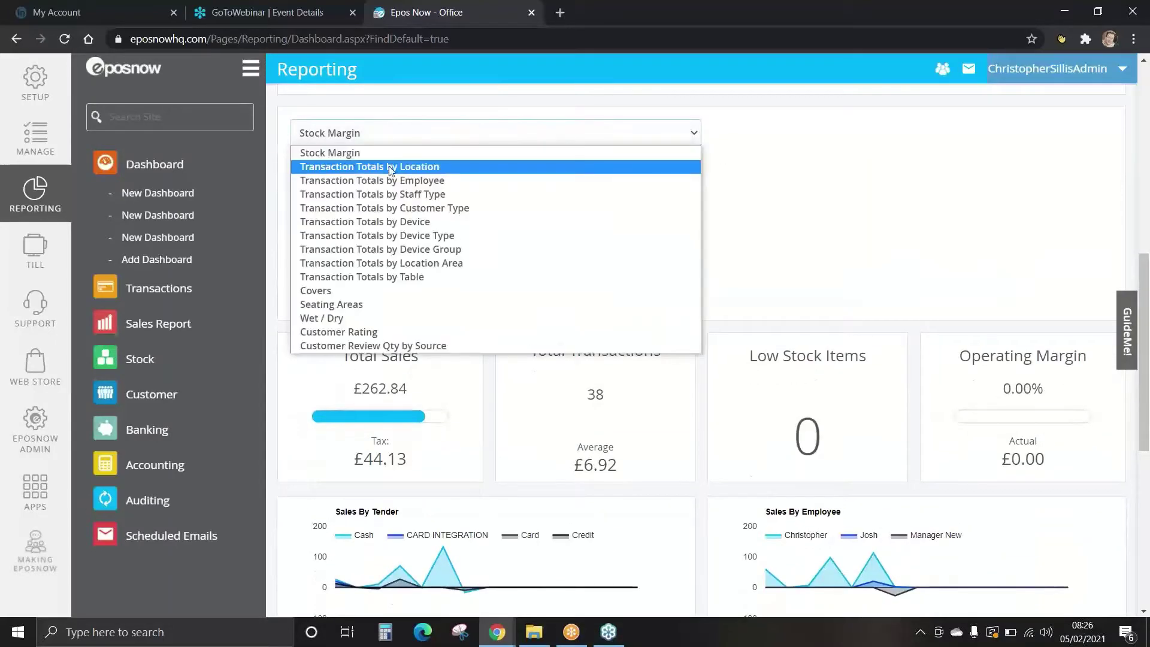
pyautogui.click(383, 196)
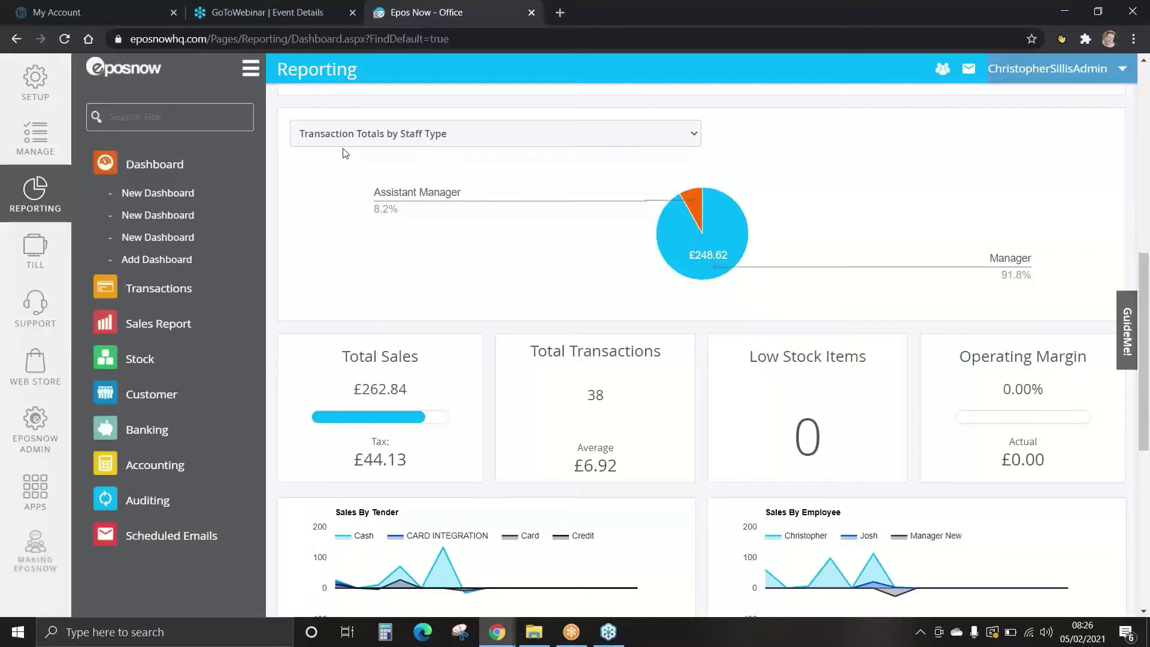
pyautogui.moveTo(1144, 275); pyautogui.dragTo(1146, 329)
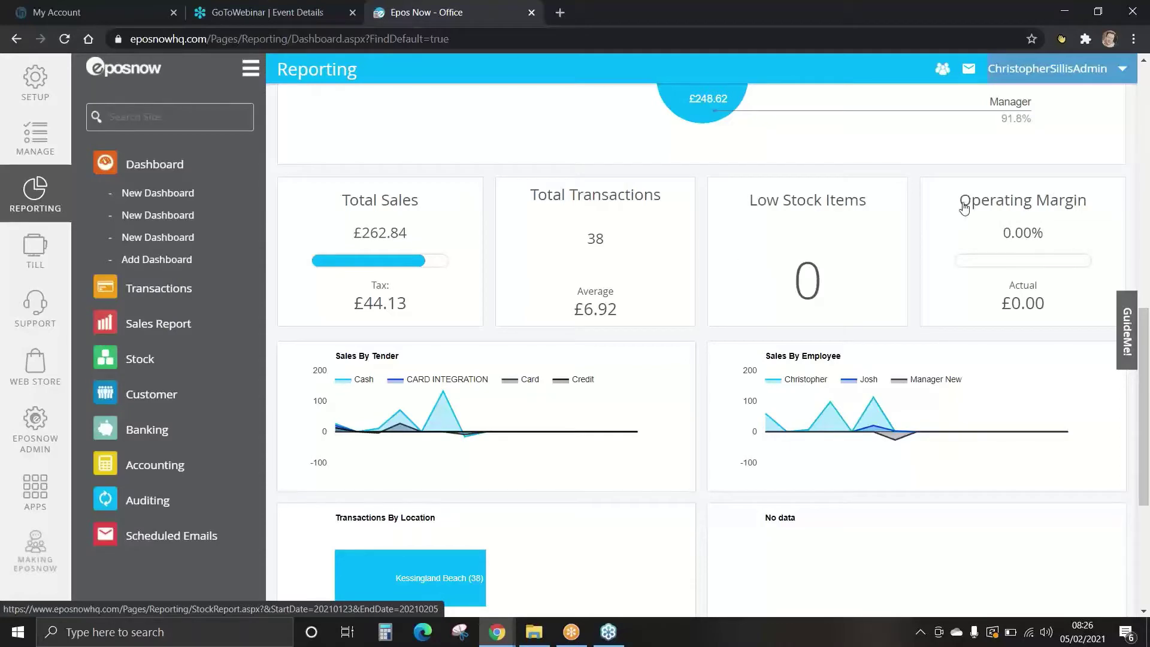
pyautogui.moveTo(1148, 351); pyautogui.dragTo(1149, 405)
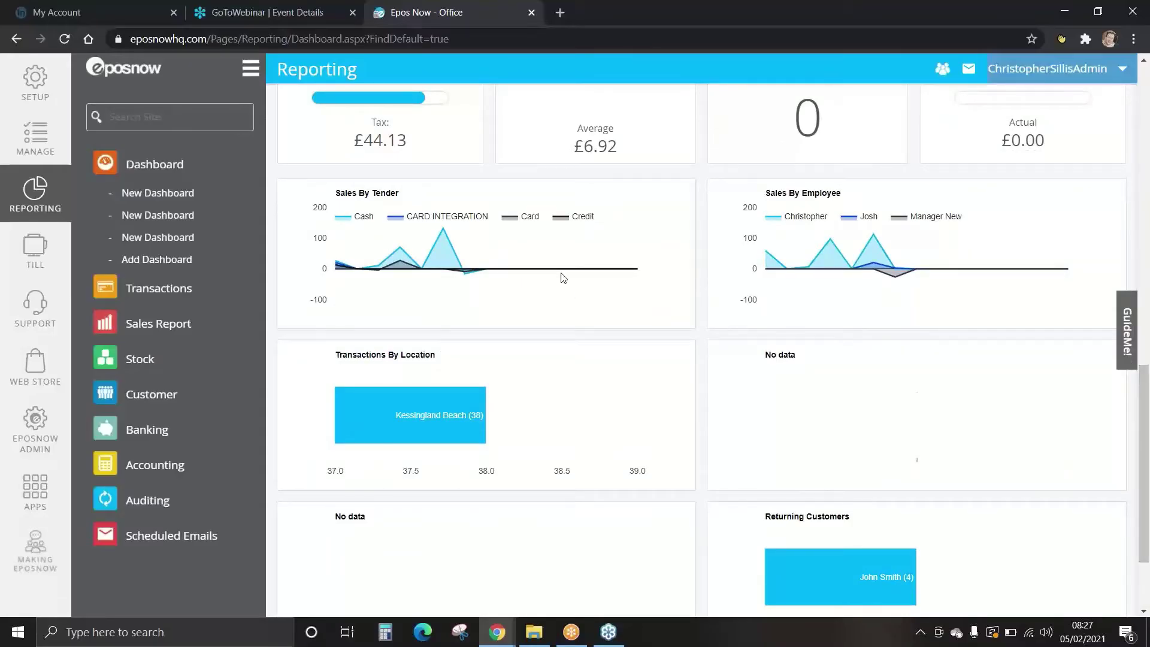
pyautogui.moveTo(1147, 392); pyautogui.dragTo(1148, 435)
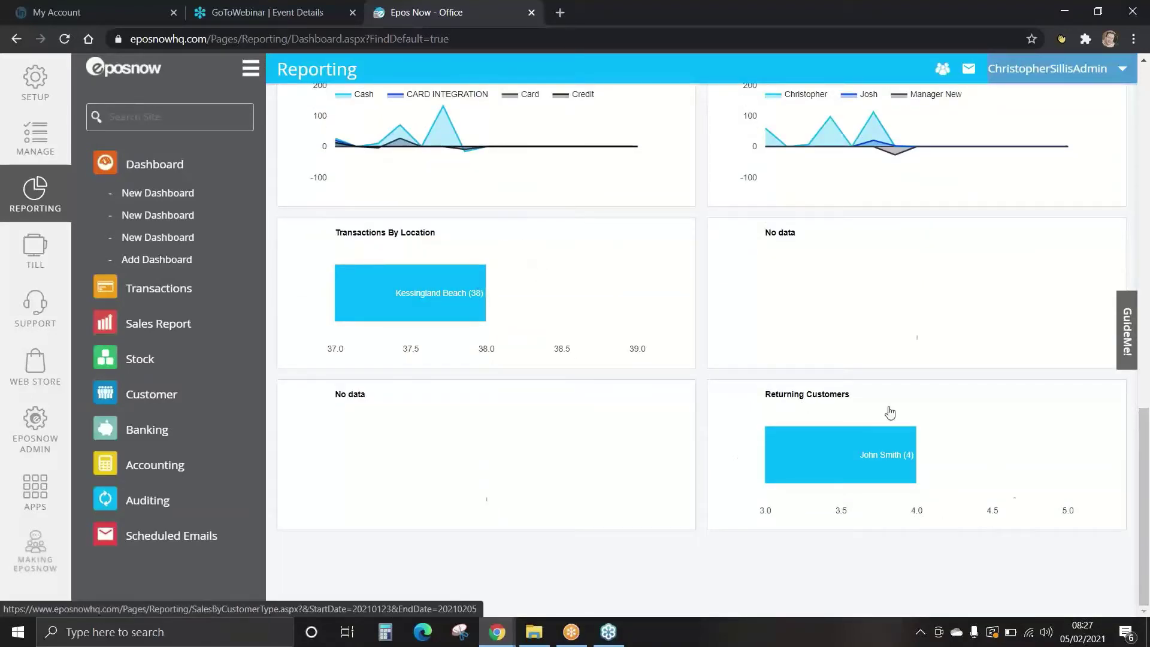
pyautogui.moveTo(1146, 511); pyautogui.dragTo(1147, 160)
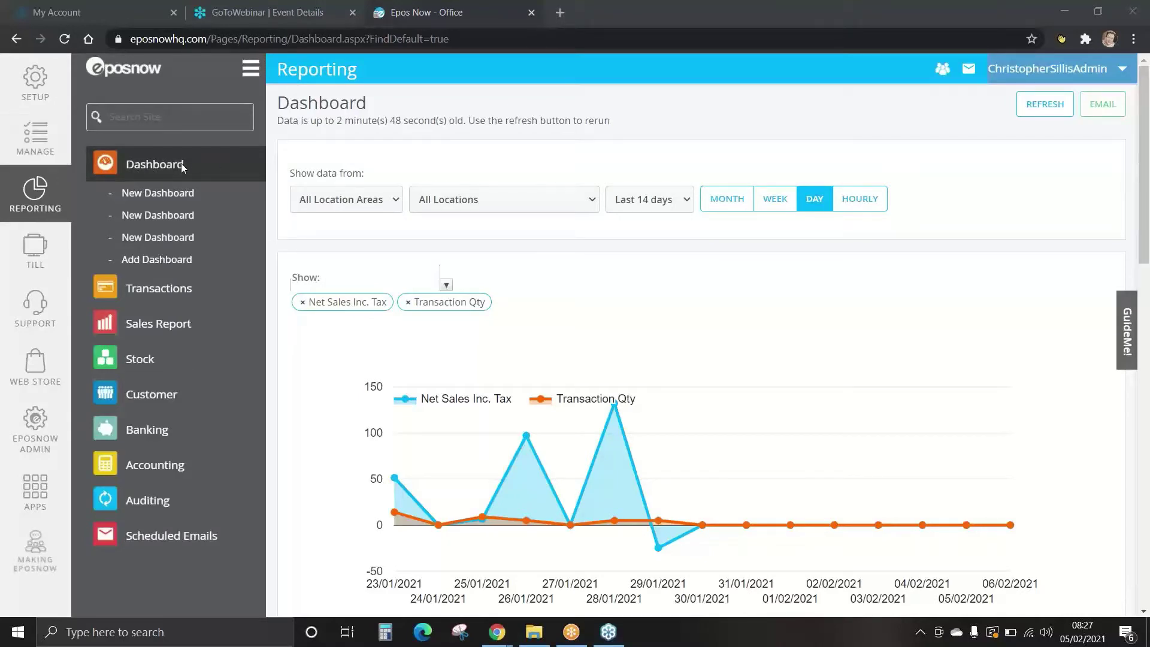
# Add a new dashboard named STOCK and add Voided Qty to its main chart.
pyautogui.click(169, 259)
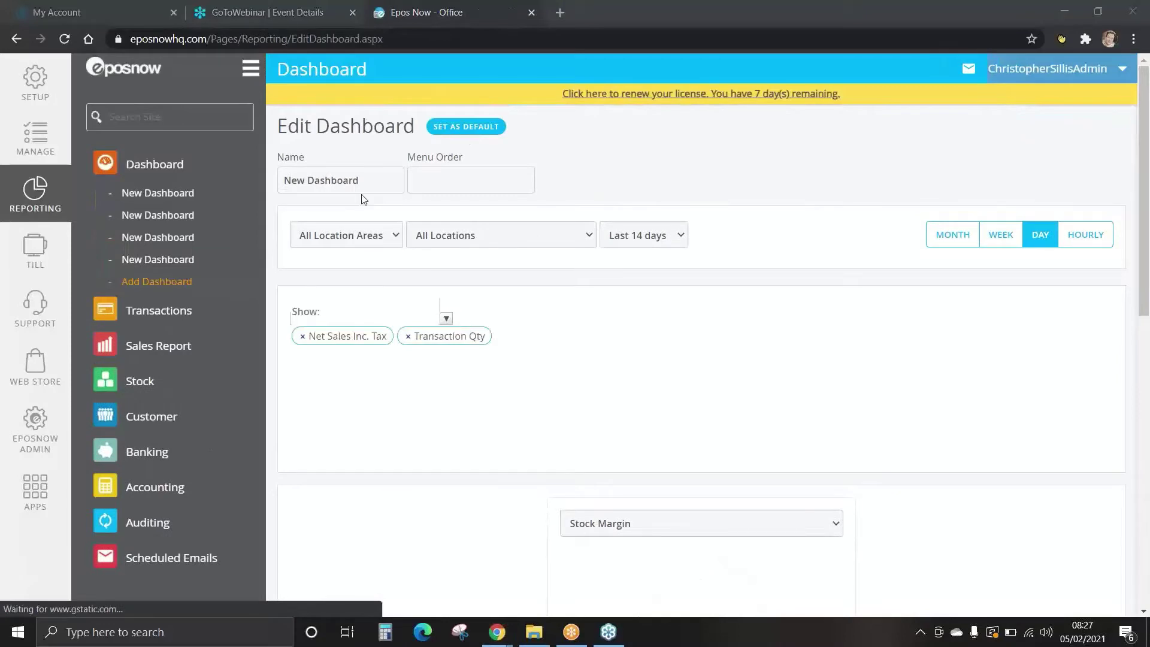
pyautogui.moveTo(368, 179); pyautogui.dragTo(198, 174)
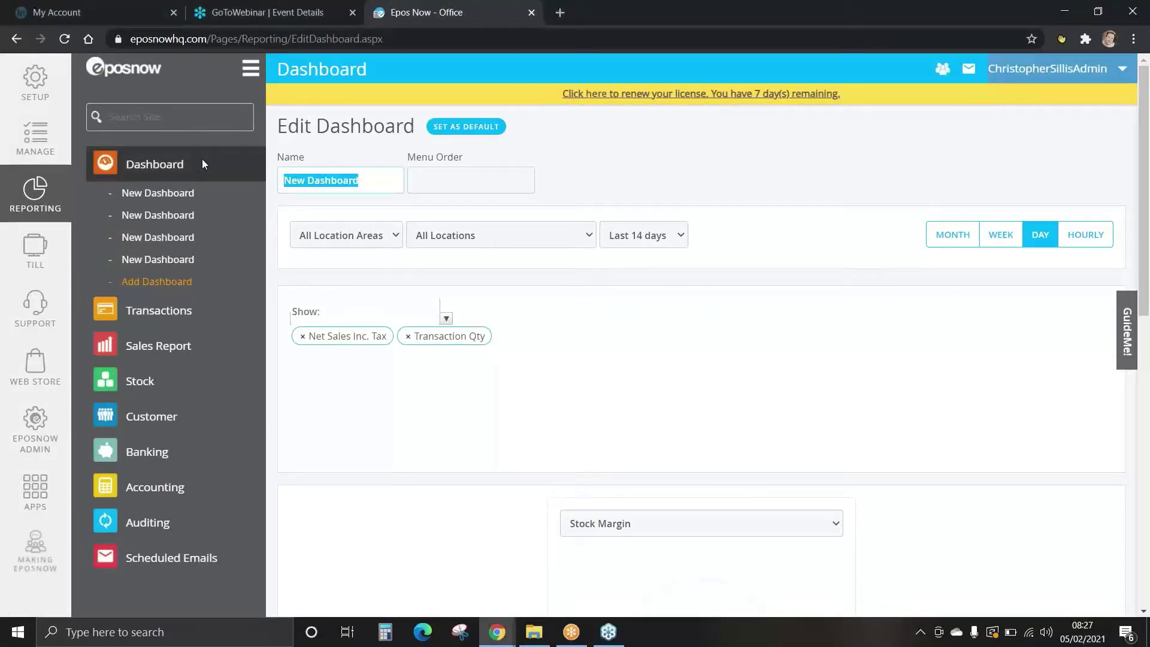
pyautogui.write('STOCK')
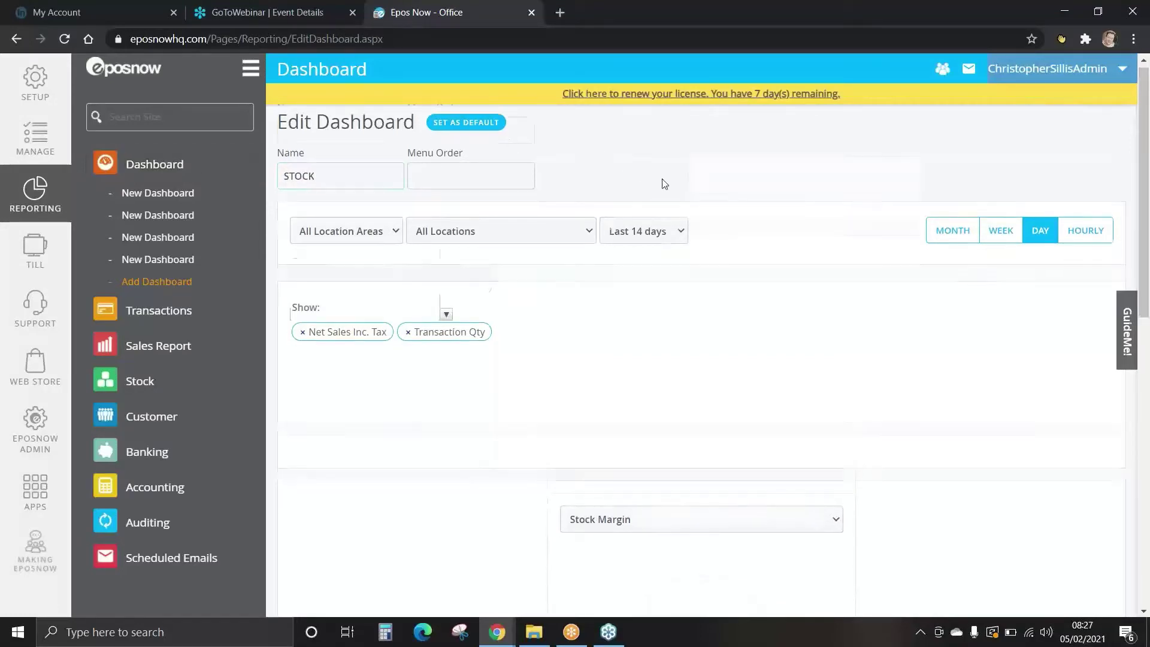
pyautogui.scroll(-1, 664, 181)
pyautogui.click(447, 245)
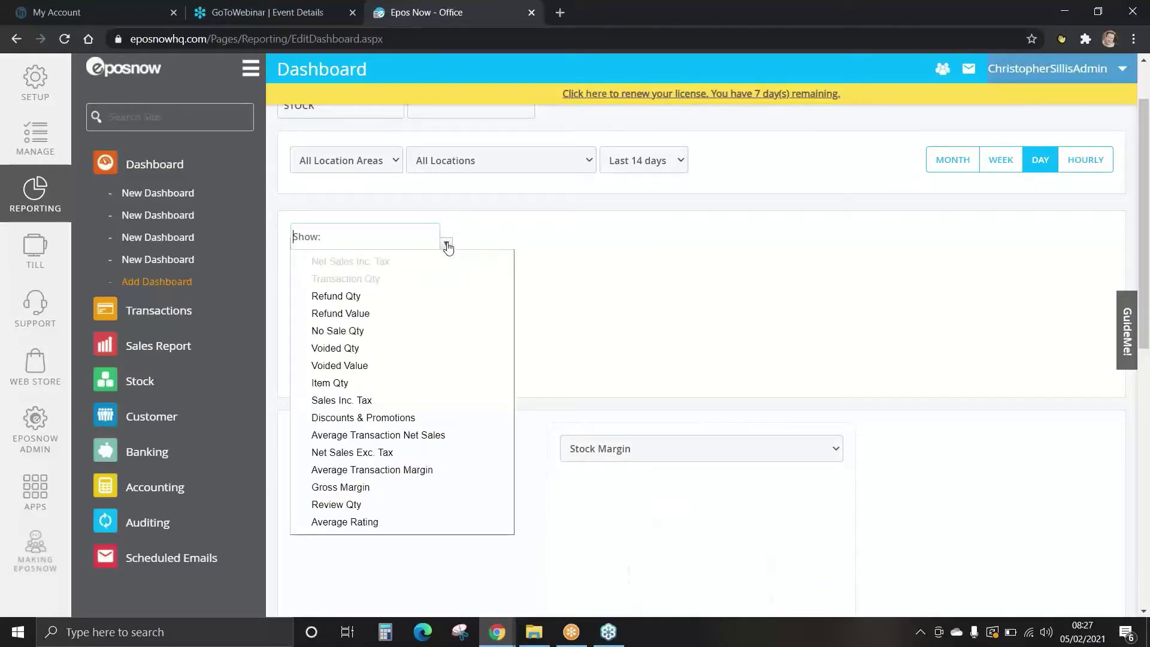
pyautogui.click(335, 348)
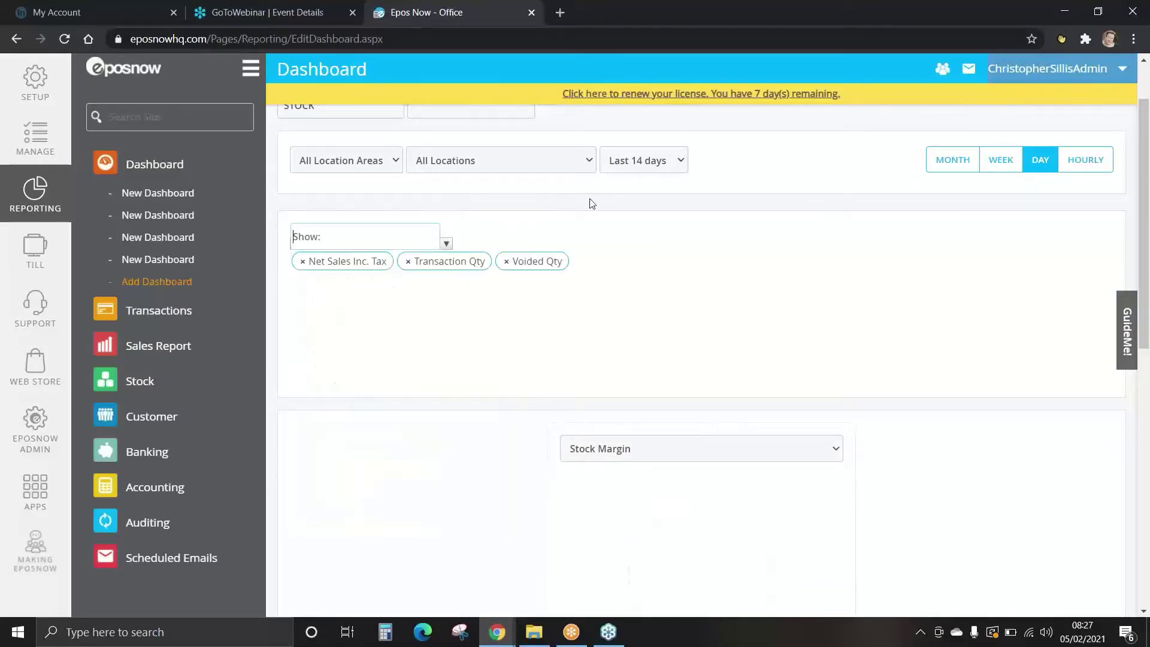
pyautogui.scroll(-2, 740, 380)
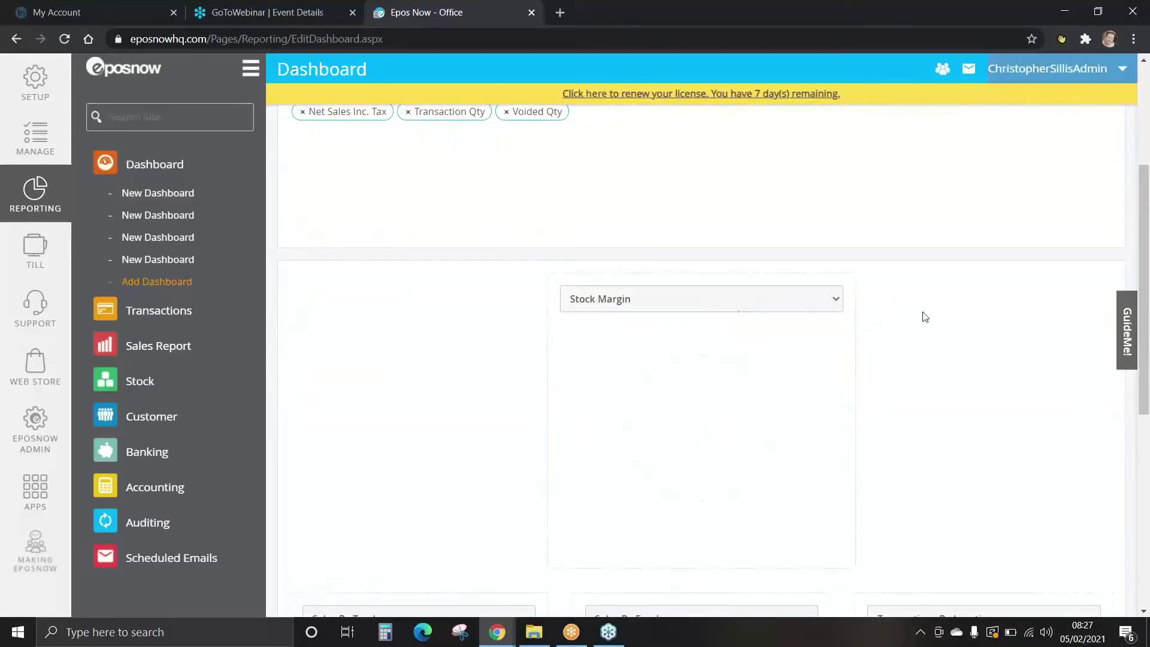
# Keep Stock Margin and set the three widgets to Best Sellers, Worst Sellers and Purchase Order.
pyautogui.scroll(-2, 940, 312)
pyautogui.click(685, 150)
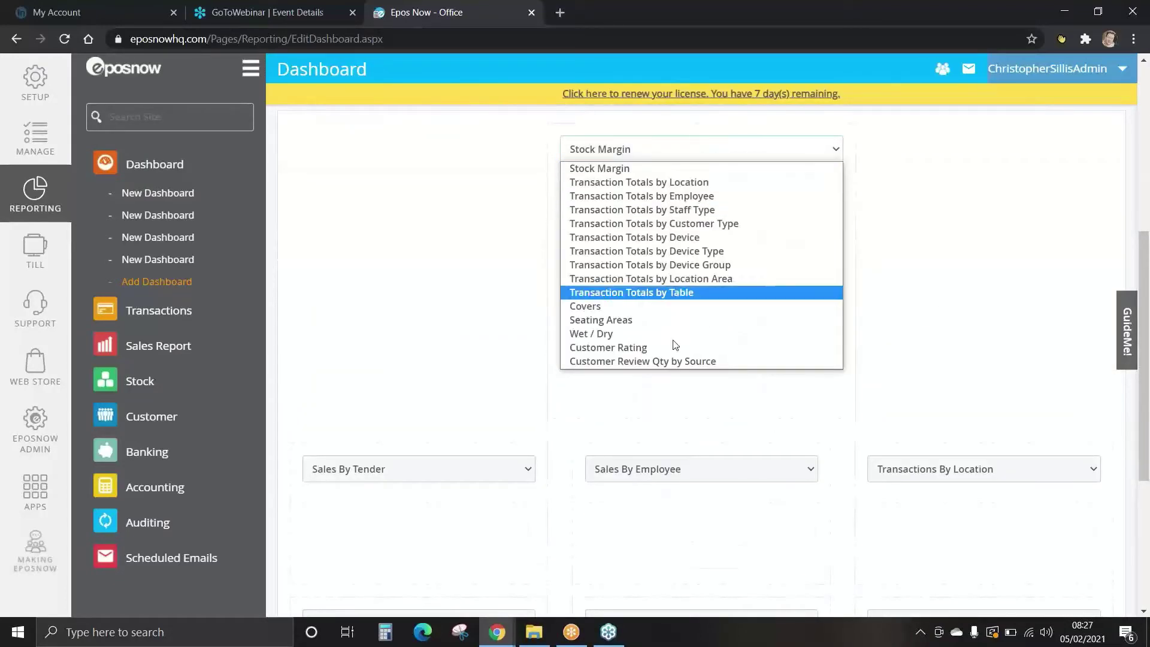
pyautogui.click(663, 167)
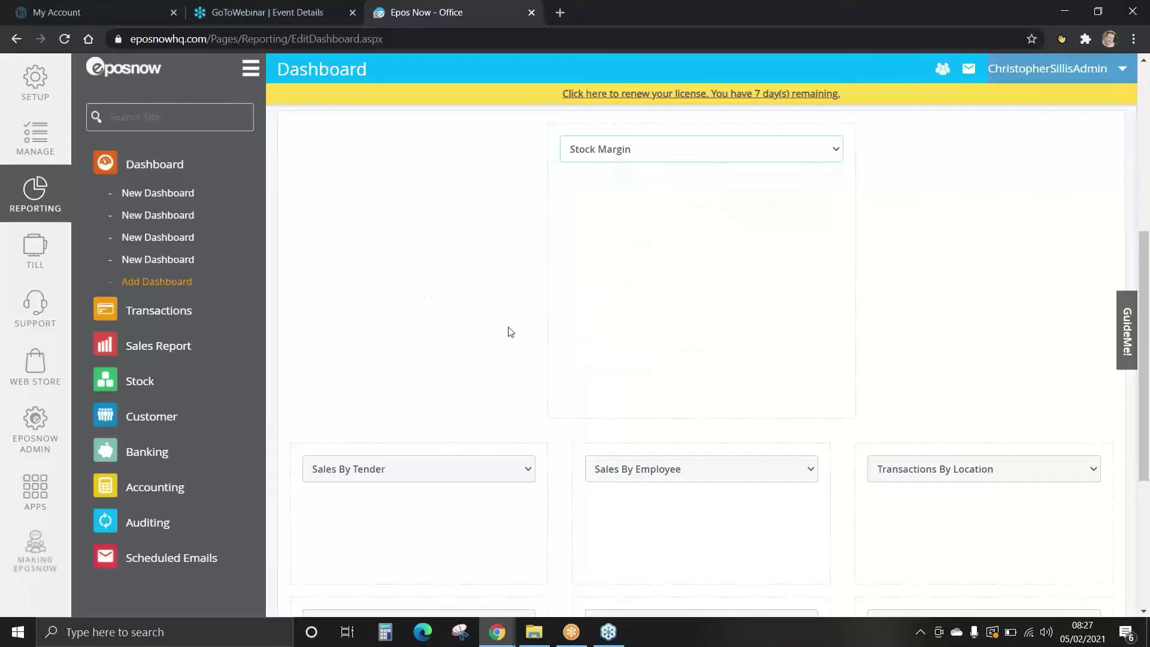
pyautogui.scroll(-3, 479, 299)
pyautogui.click(404, 247)
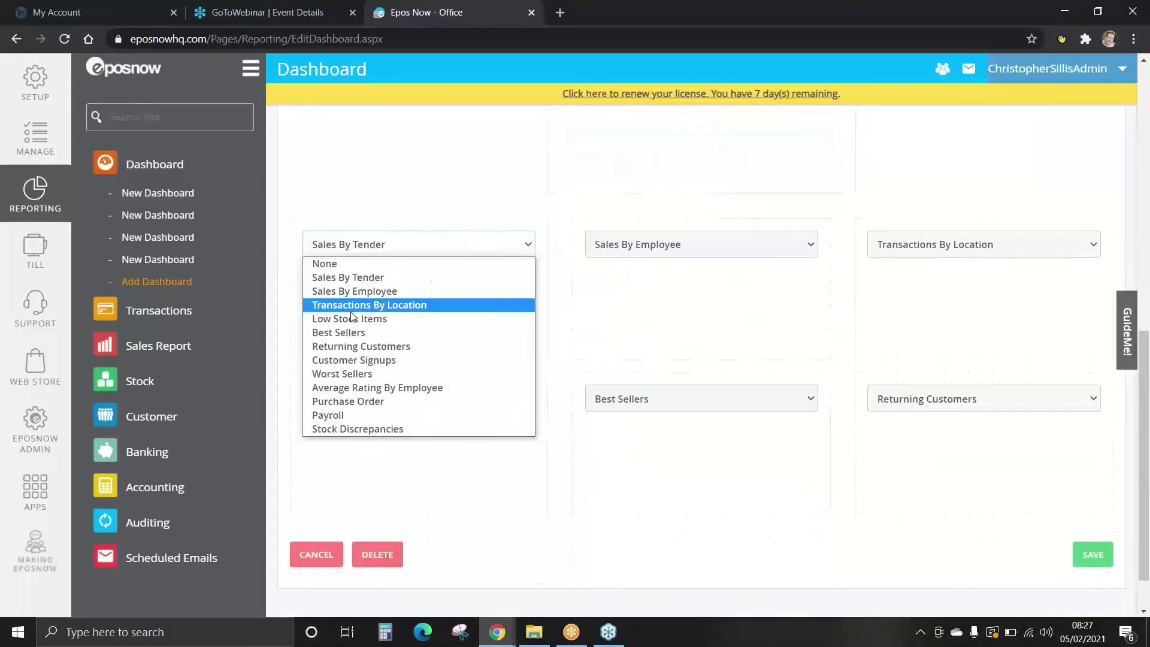
pyautogui.click(432, 328)
pyautogui.click(651, 245)
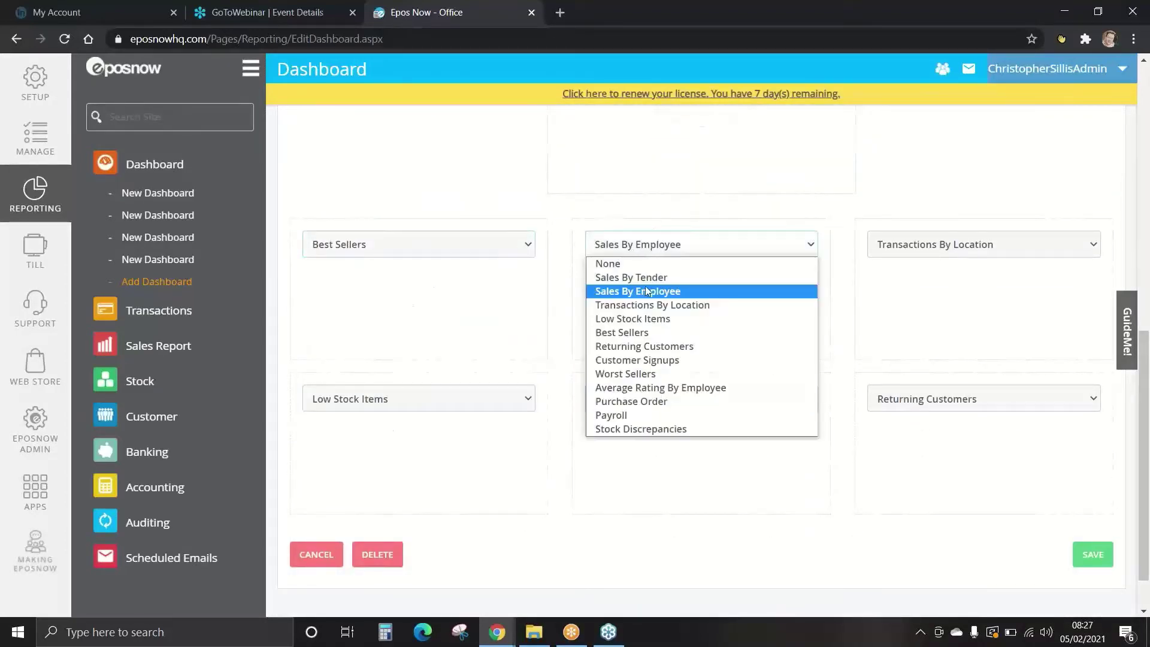
pyautogui.click(636, 375)
pyautogui.click(944, 248)
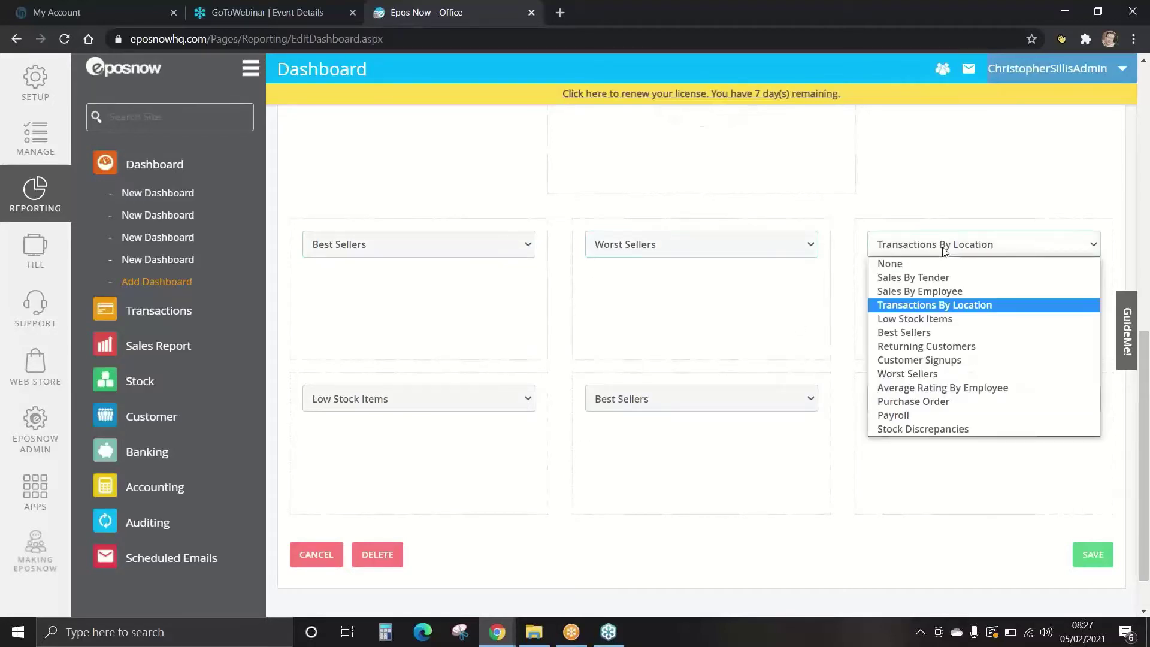
pyautogui.click(944, 401)
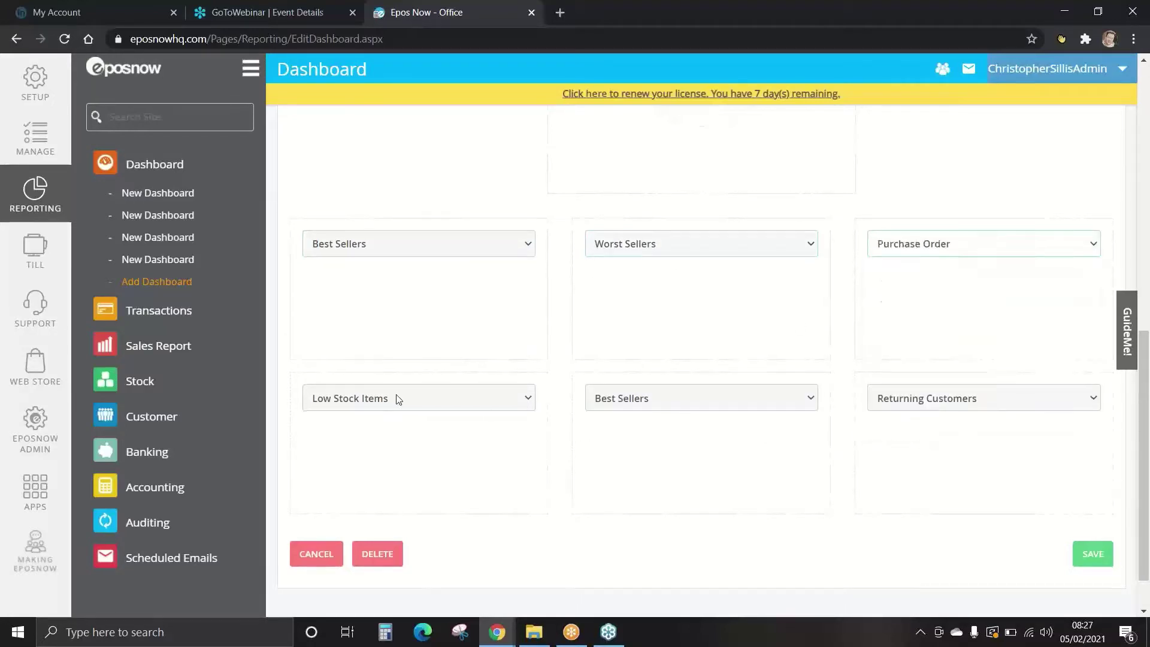
# Replace the Low Stock Items widget with Stock Discrepancies and save the STOCK dashboard.
pyautogui.scroll(-1, 413, 384)
pyautogui.click(436, 351)
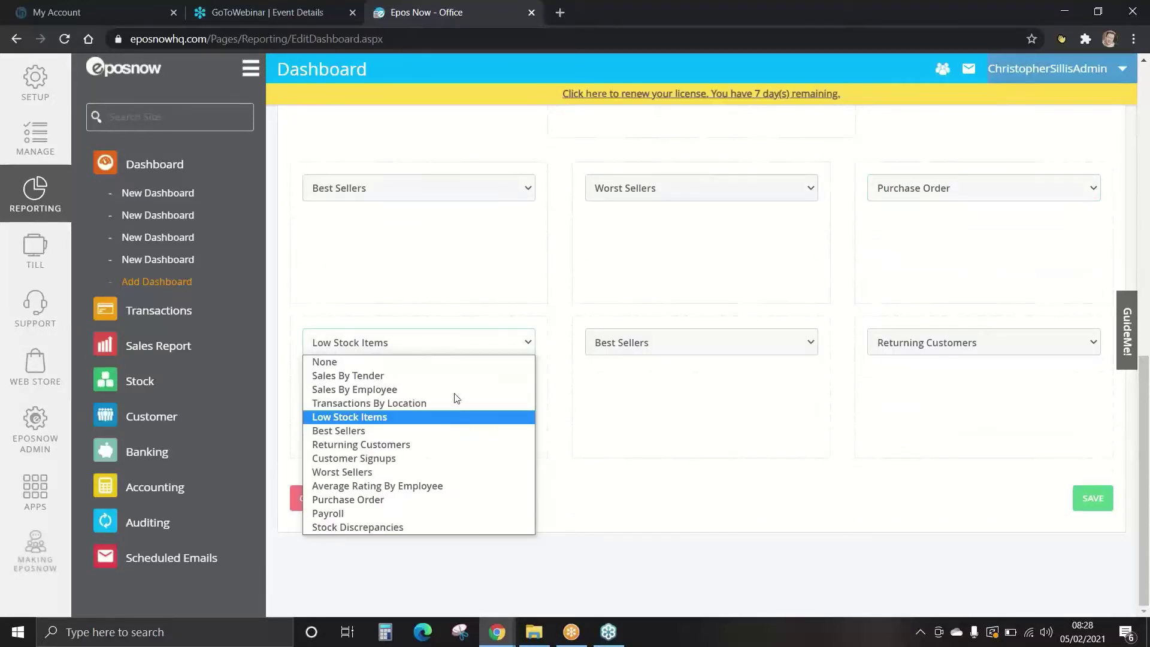
pyautogui.click(438, 526)
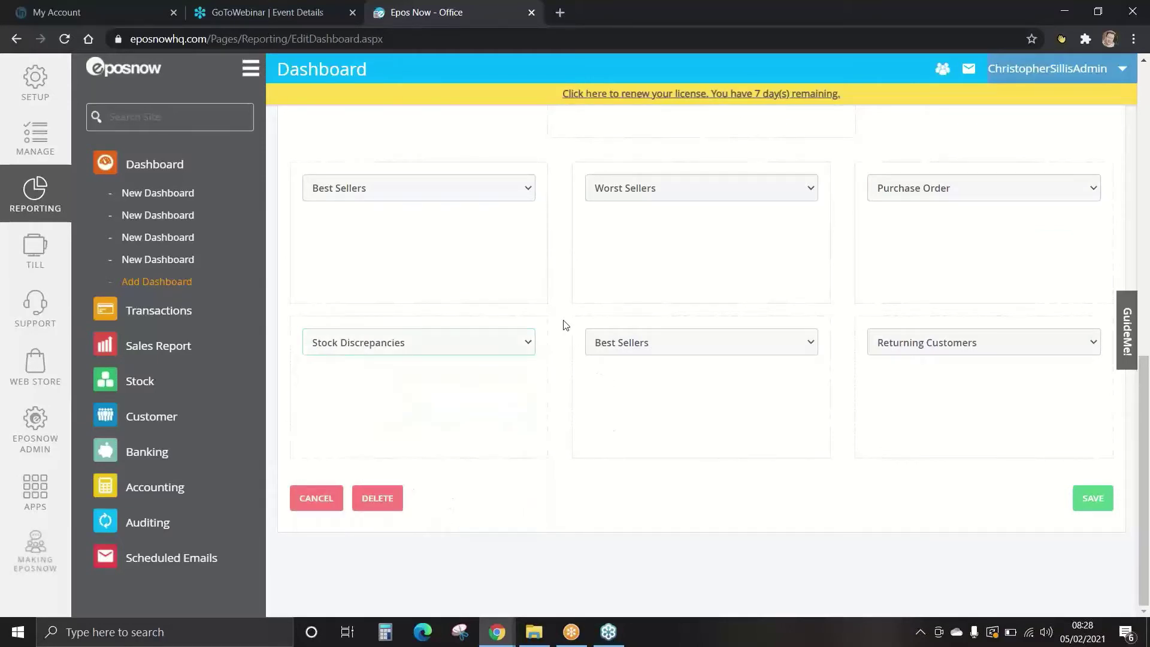
pyautogui.scroll(10, 551, 344)
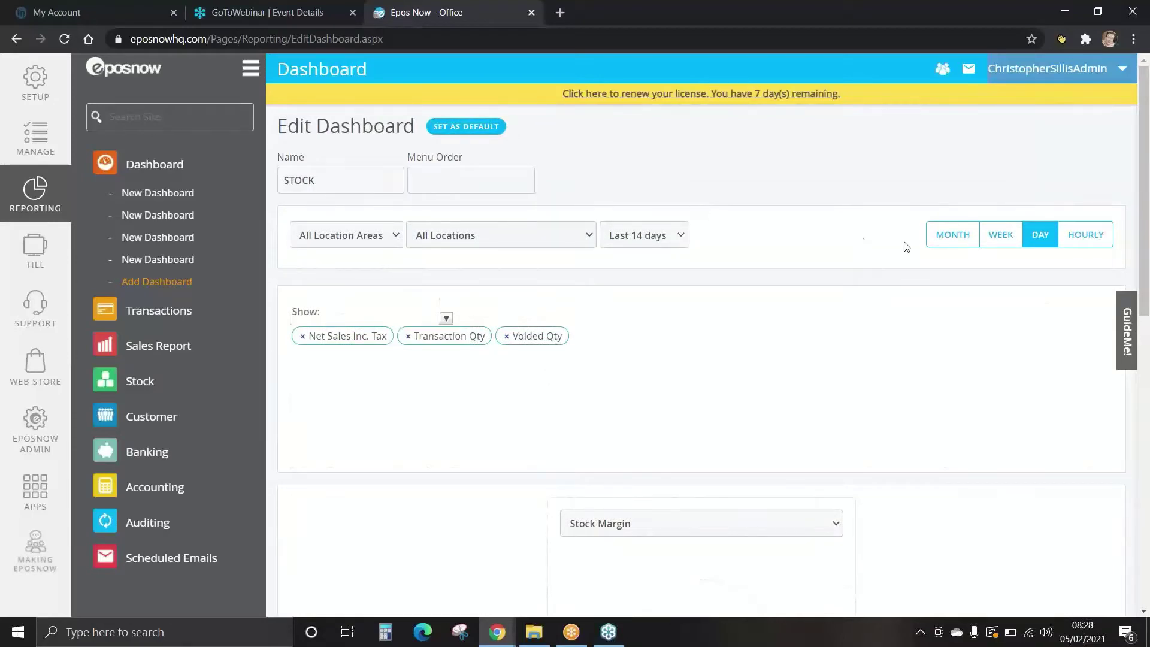
pyautogui.scroll(-10, 860, 237)
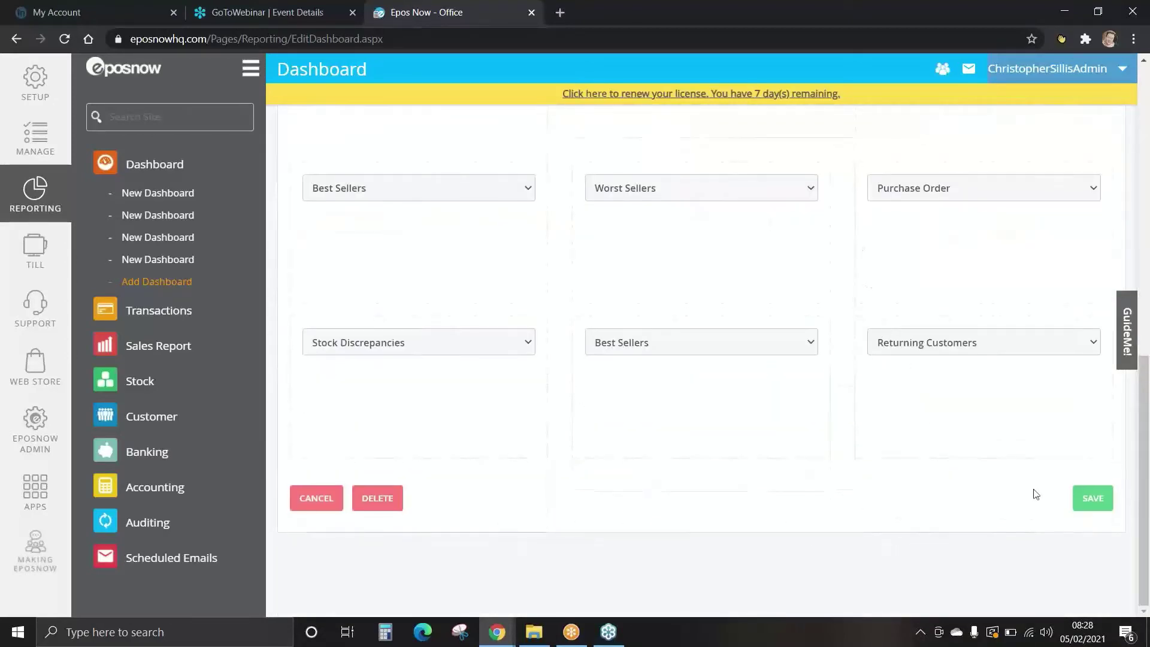
pyautogui.click(1078, 506)
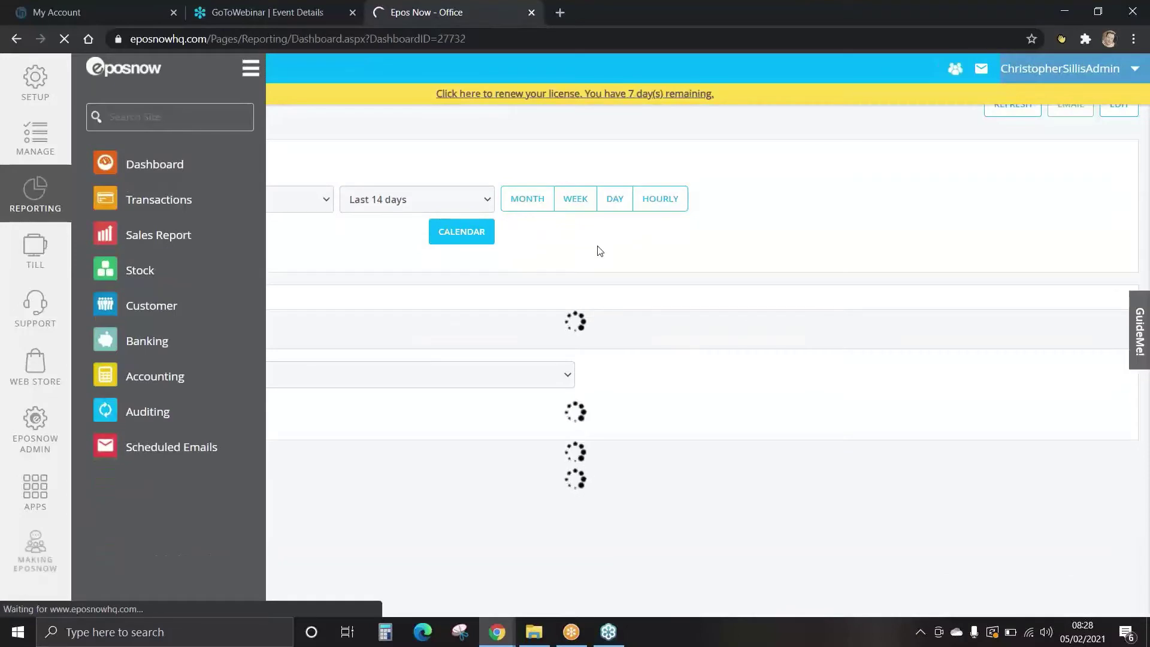
# Go to the Dashboard Email Schedule page for the loaded STOCK dashboard.
pyautogui.moveTo(1145, 120); pyautogui.dragTo(1149, 131)
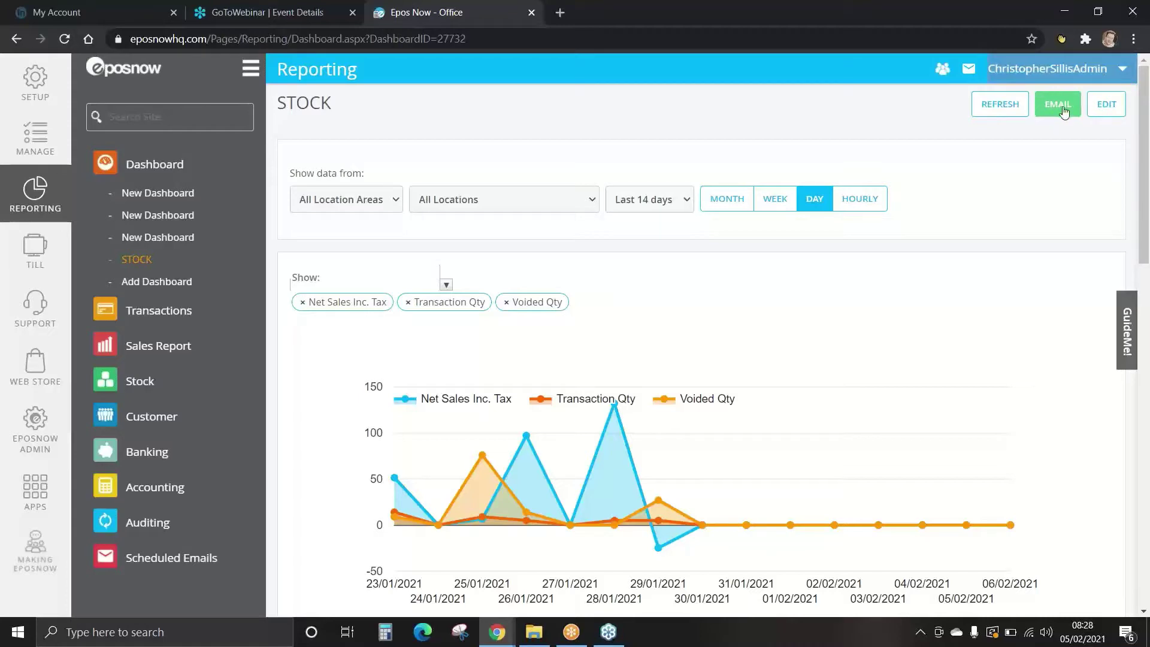
pyautogui.click(1064, 111)
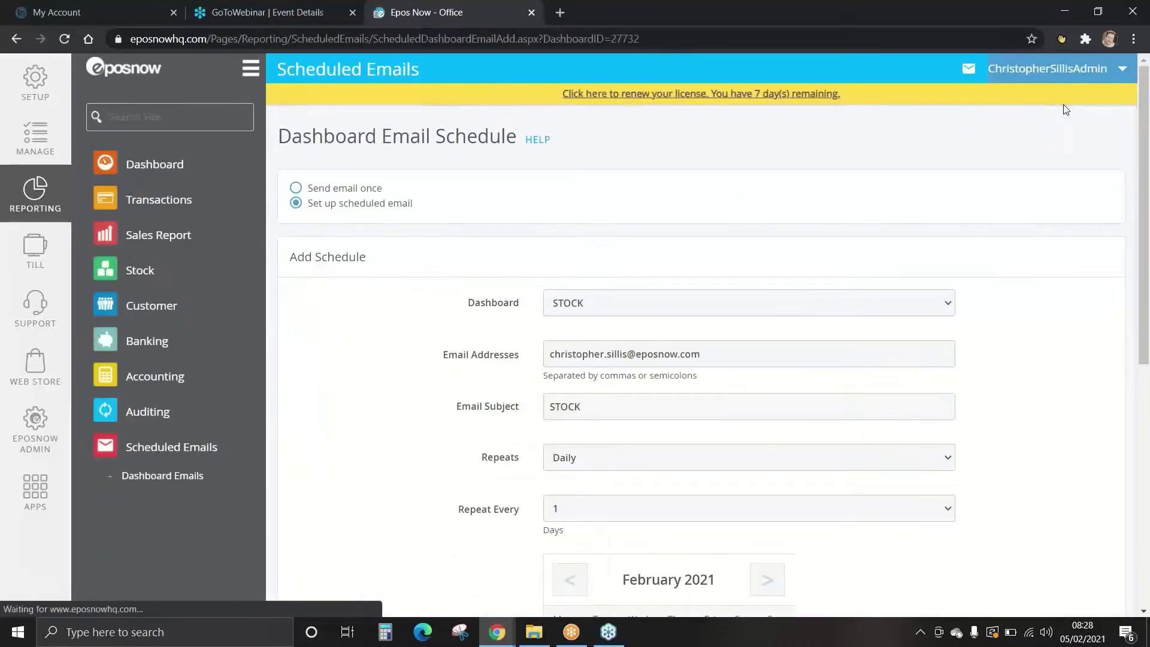
# Keep the scheduled email option and choose STOCK as the dashboard to email.
pyautogui.click(297, 189)
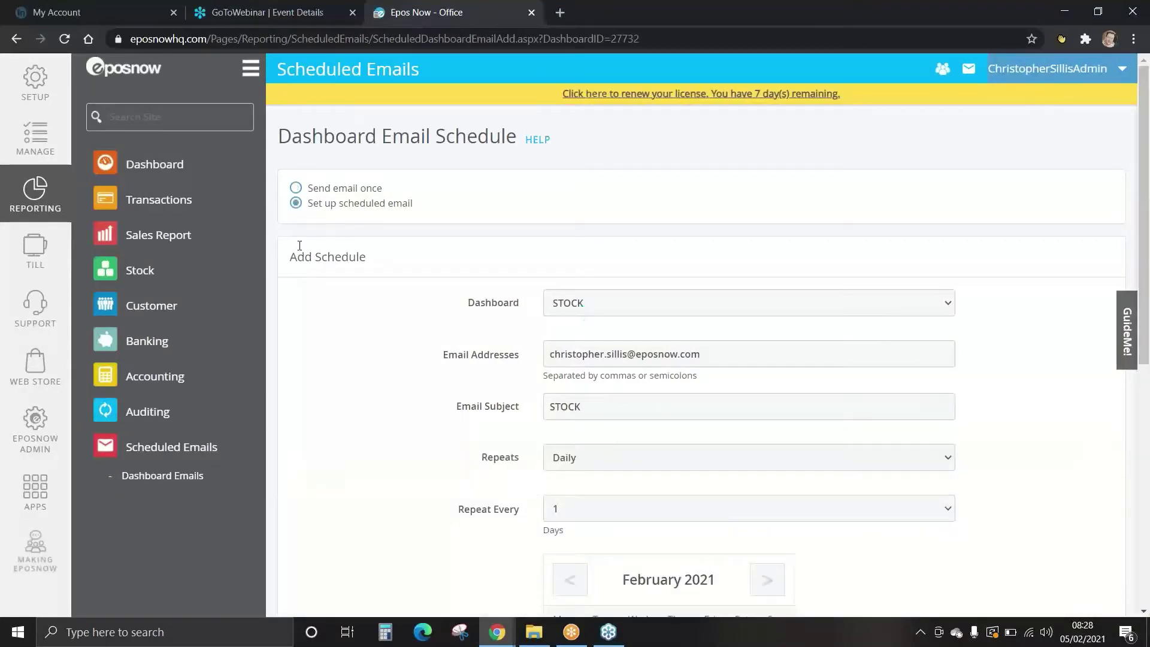
pyautogui.scroll(-8, 278, 248)
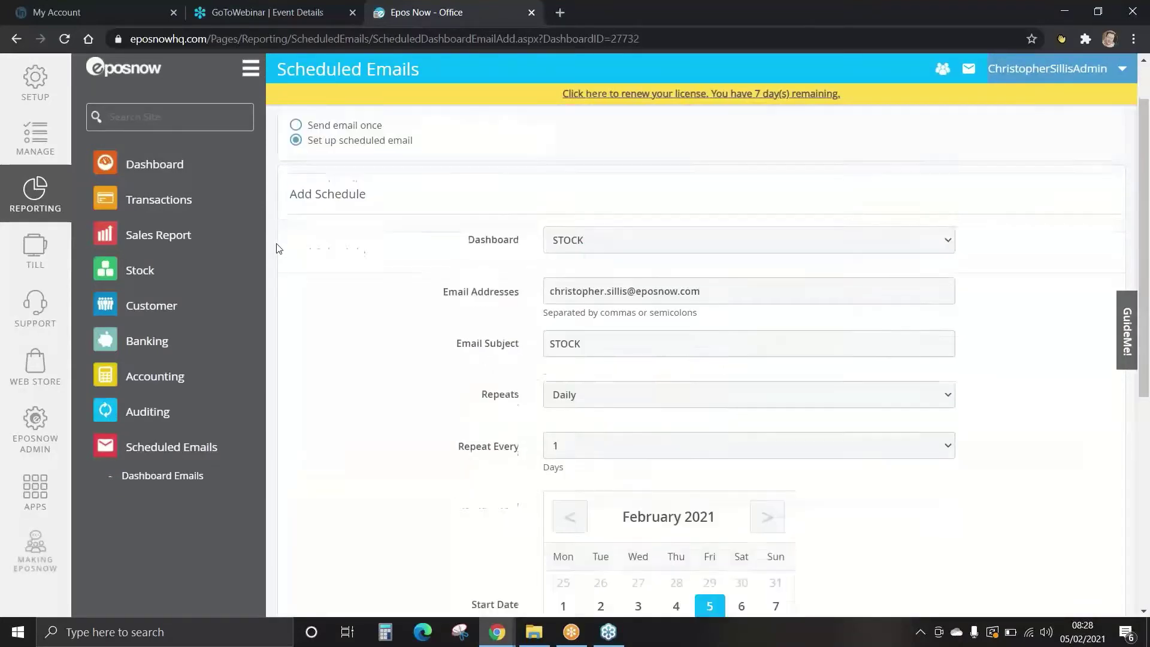
pyautogui.scroll(8, 424, 292)
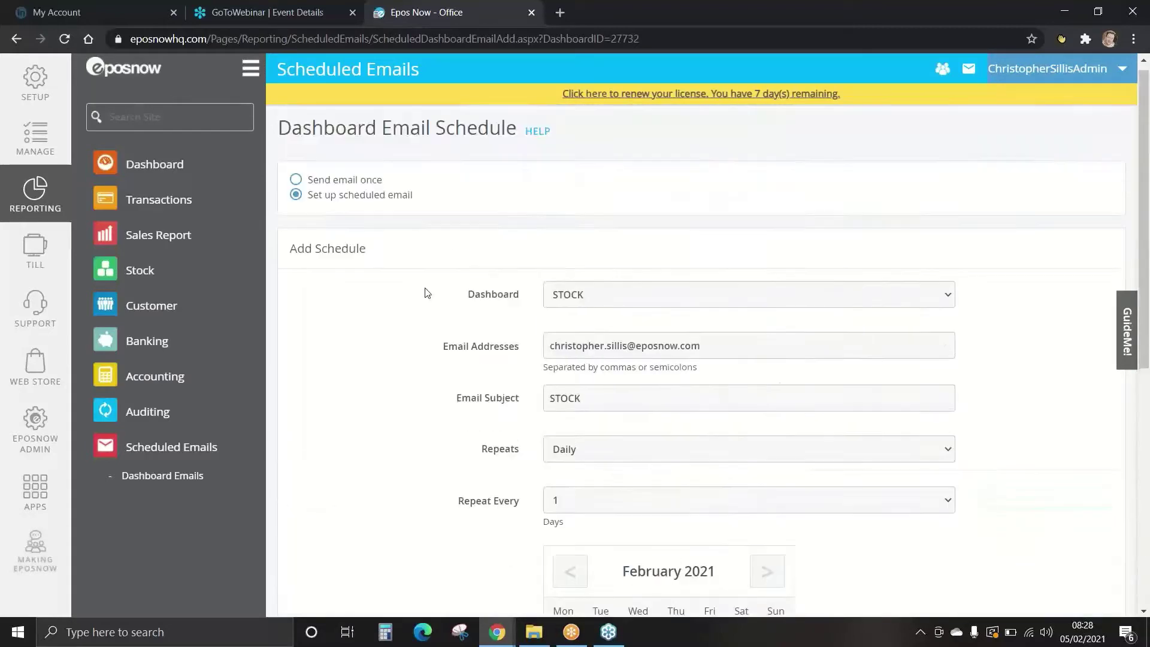
pyautogui.click(625, 298)
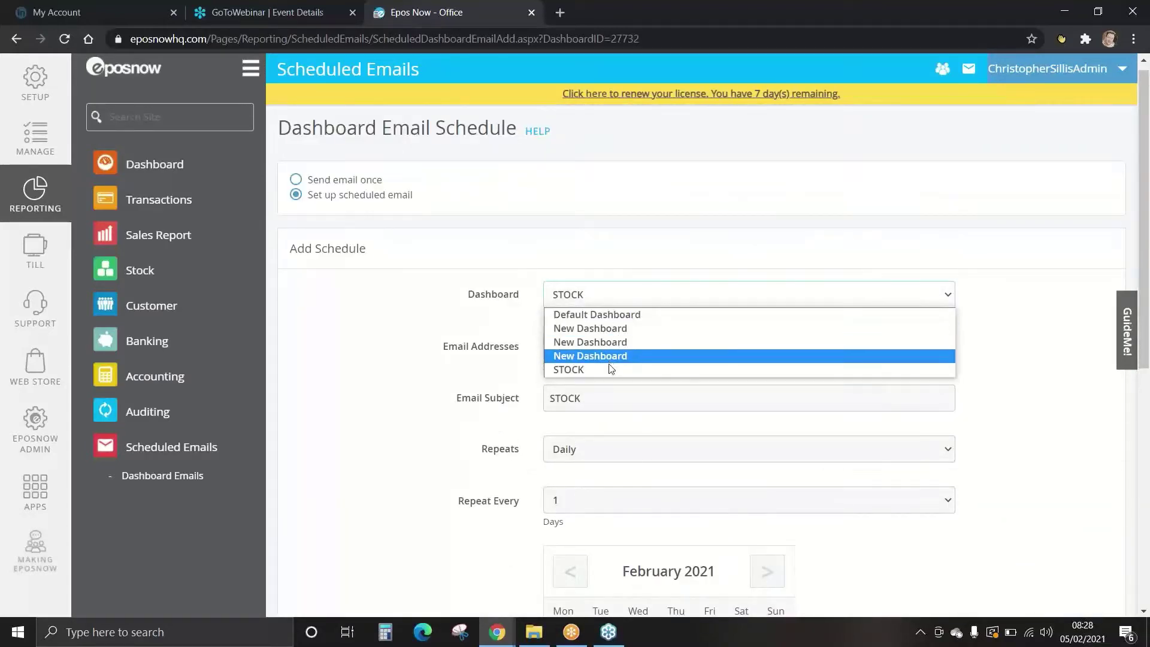
pyautogui.click(607, 368)
# Replace the existing recipient with a test e-mail address.
pyautogui.scroll(-1, 453, 321)
pyautogui.scroll(-1, 453, 321)
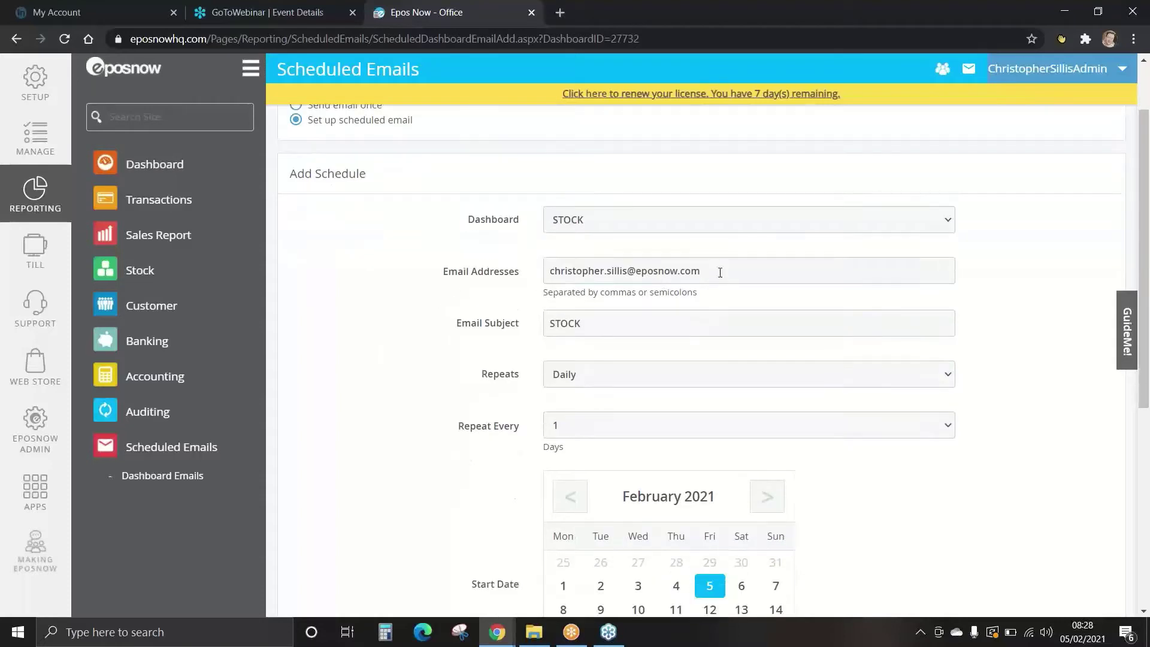
pyautogui.moveTo(716, 270); pyautogui.dragTo(496, 268)
pyautogui.press('BackSpace')
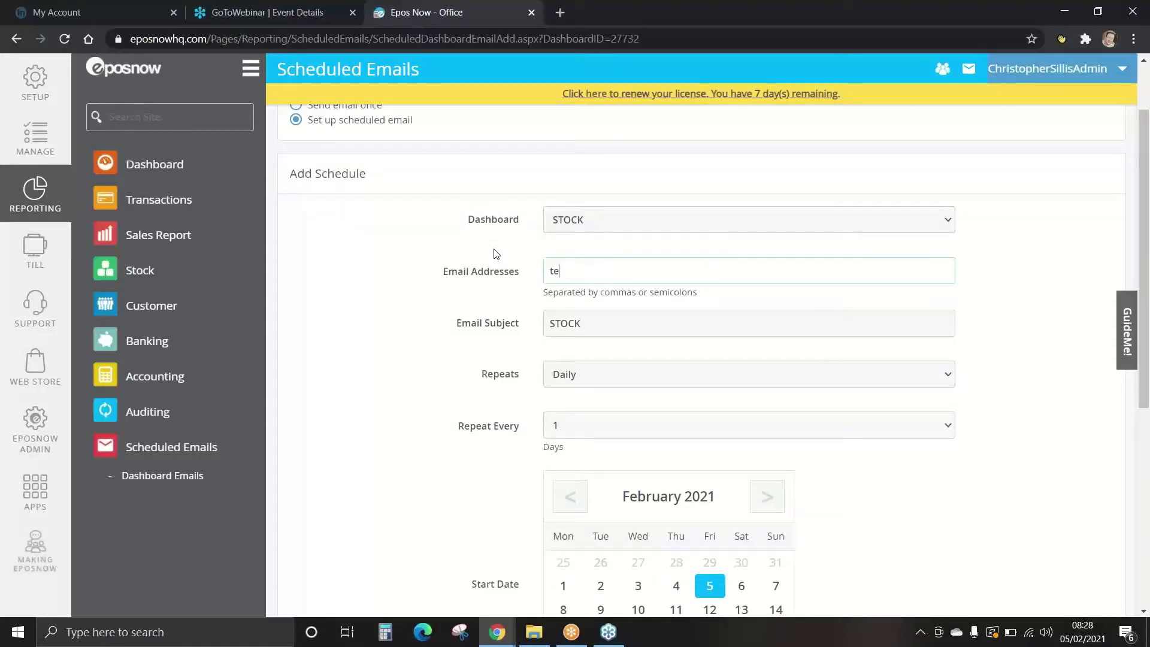
pyautogui.write('test@gmail.com')
pyautogui.click(600, 318)
pyautogui.scroll(-3, 609, 319)
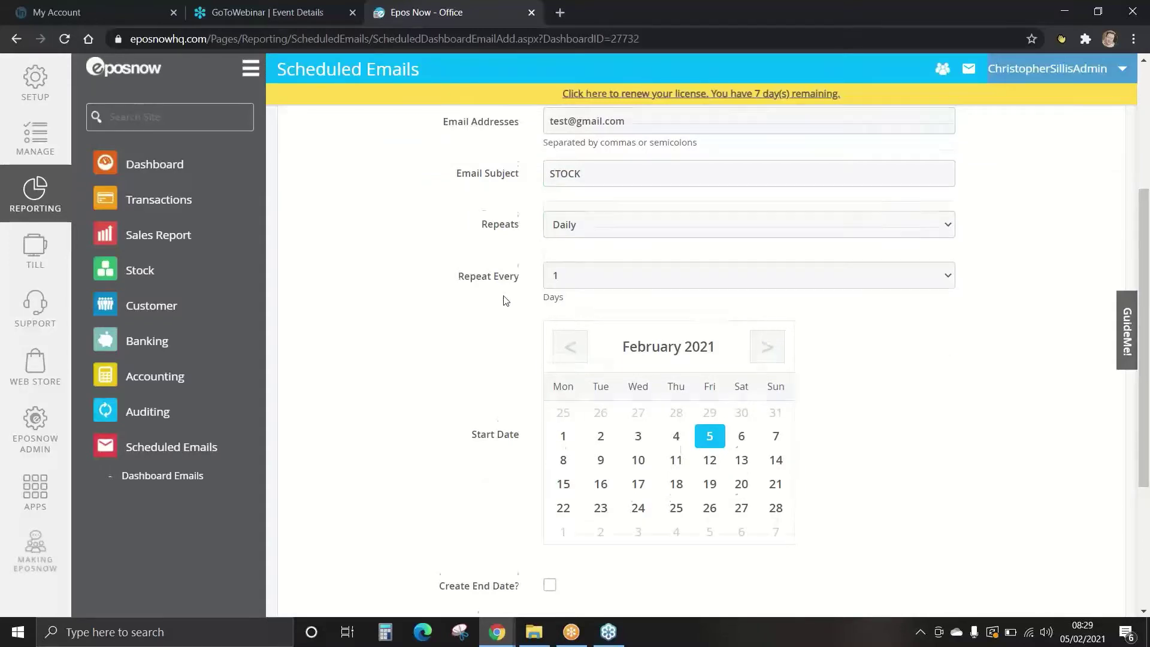
pyautogui.scroll(-3, 503, 300)
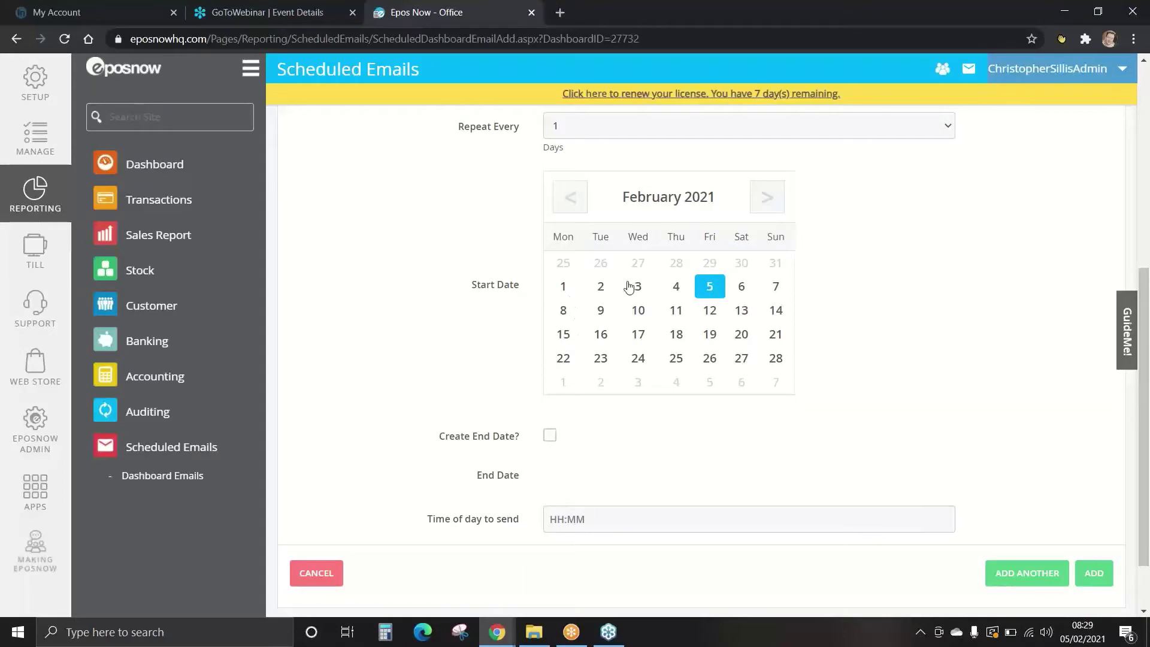
# Set the schedule to end on 11 February 2021, send at 12:00, and submit it.
pyautogui.scroll(-1, 457, 310)
pyautogui.click(550, 360)
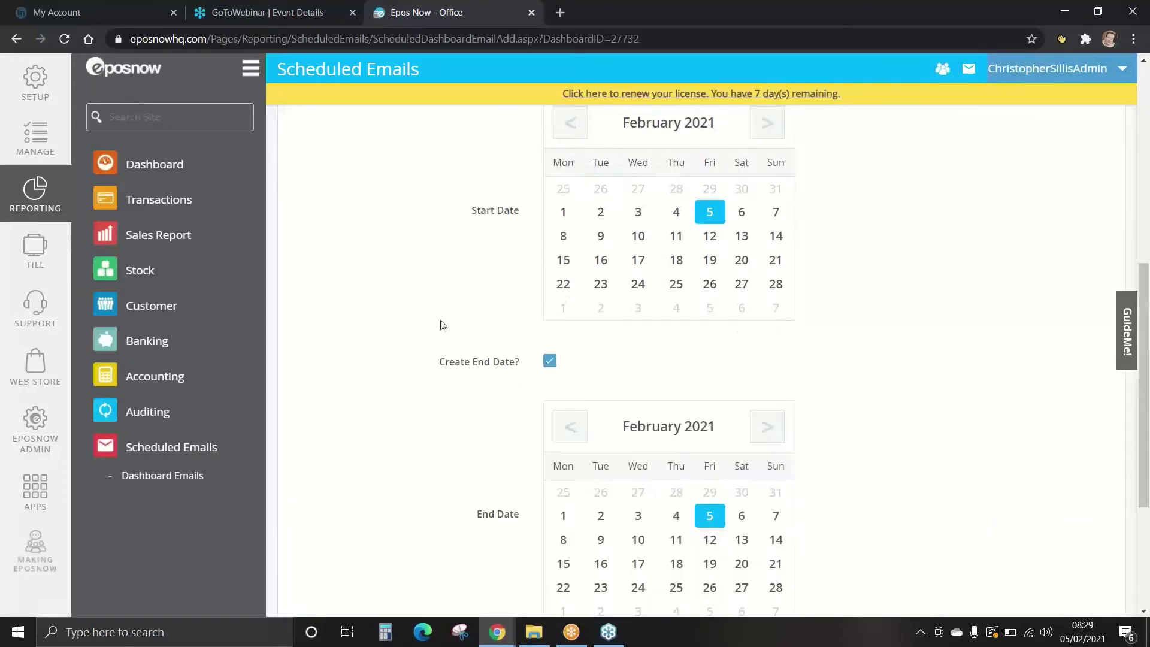
pyautogui.scroll(-2, 443, 326)
pyautogui.click(675, 390)
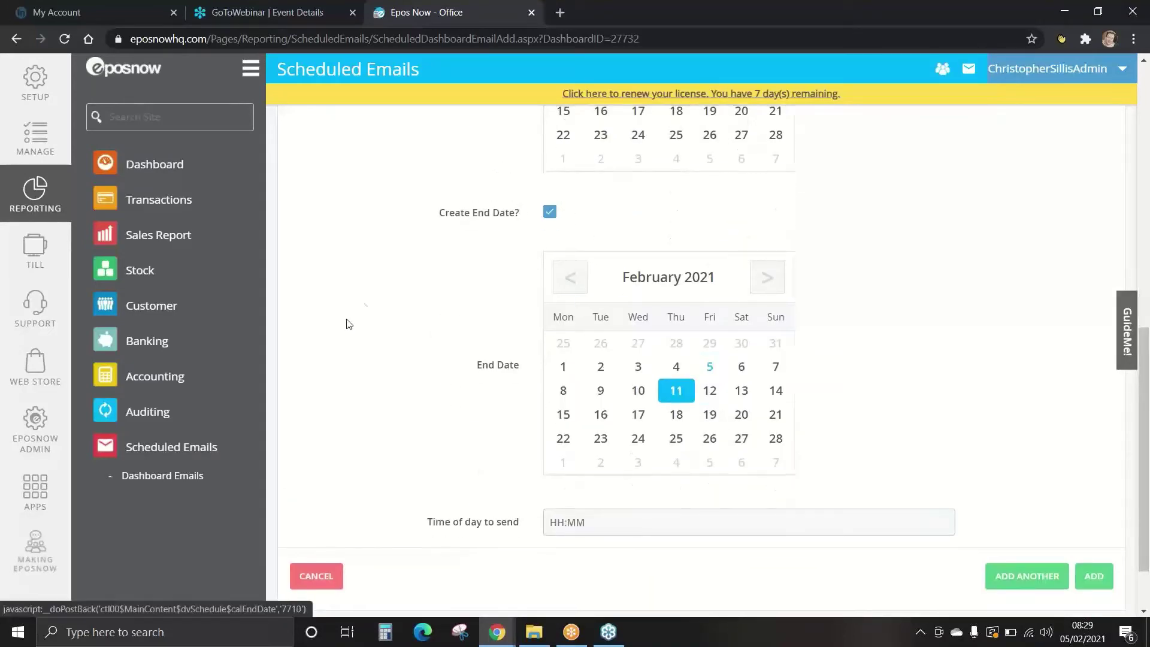
pyautogui.scroll(-1, 387, 306)
pyautogui.click(558, 446)
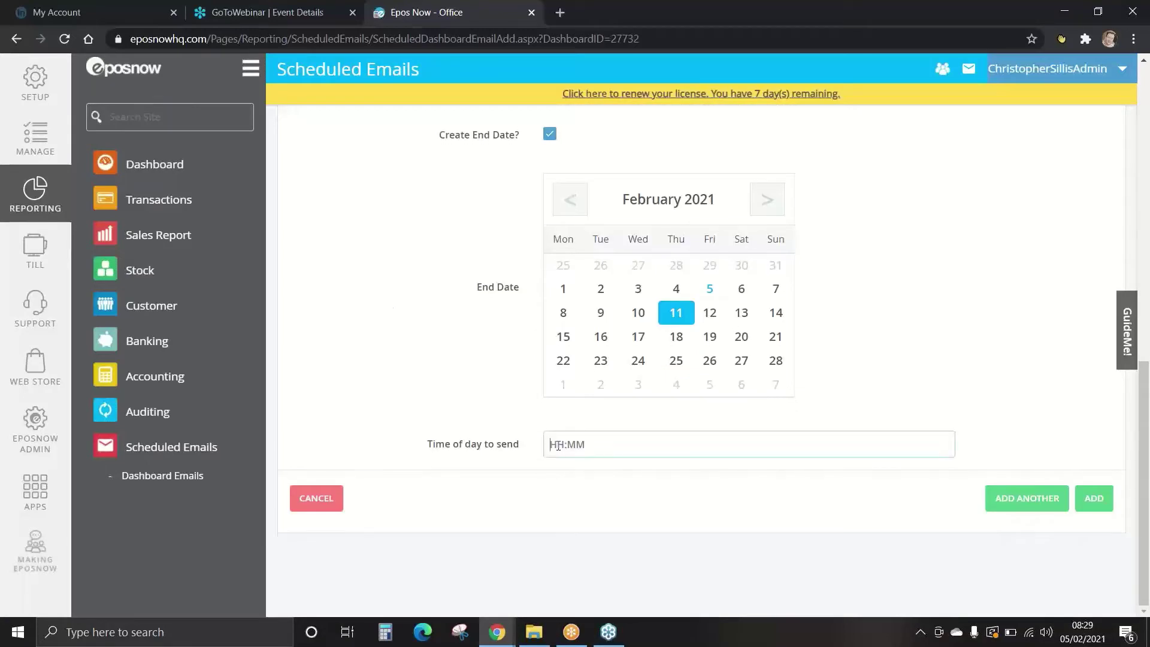
pyautogui.write('12:00')
pyautogui.click(1096, 502)
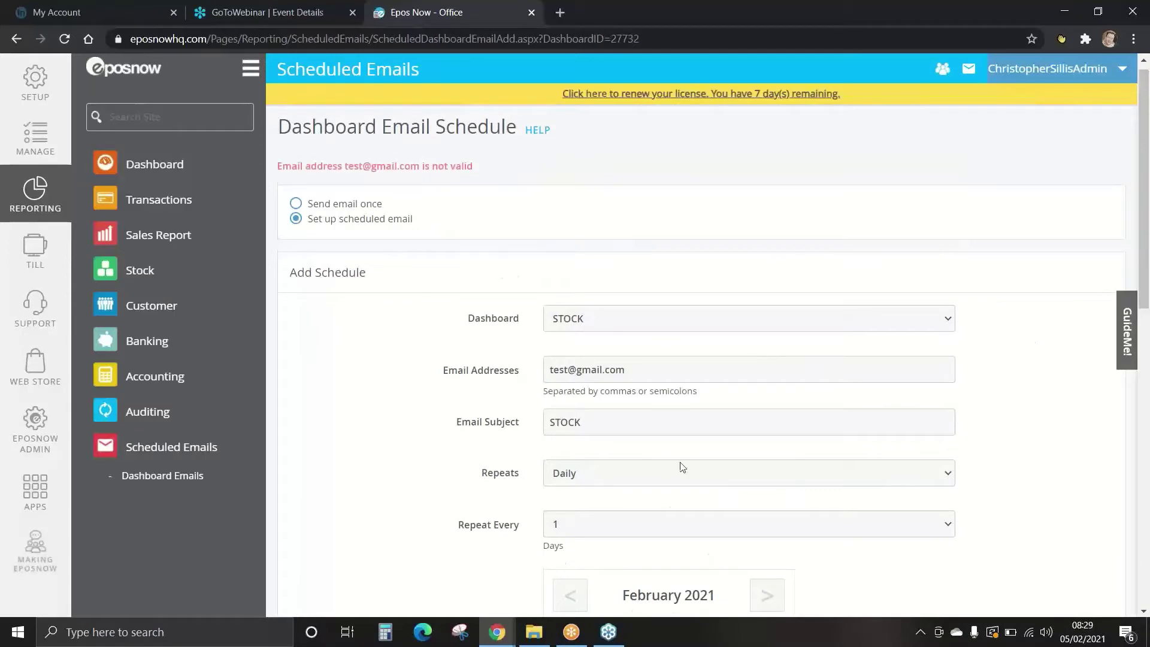
# Replace the rejected recipient with a different e-mail address and resubmit the schedule.
pyautogui.moveTo(639, 376); pyautogui.dragTo(380, 370)
pyautogui.press('BackSpace')
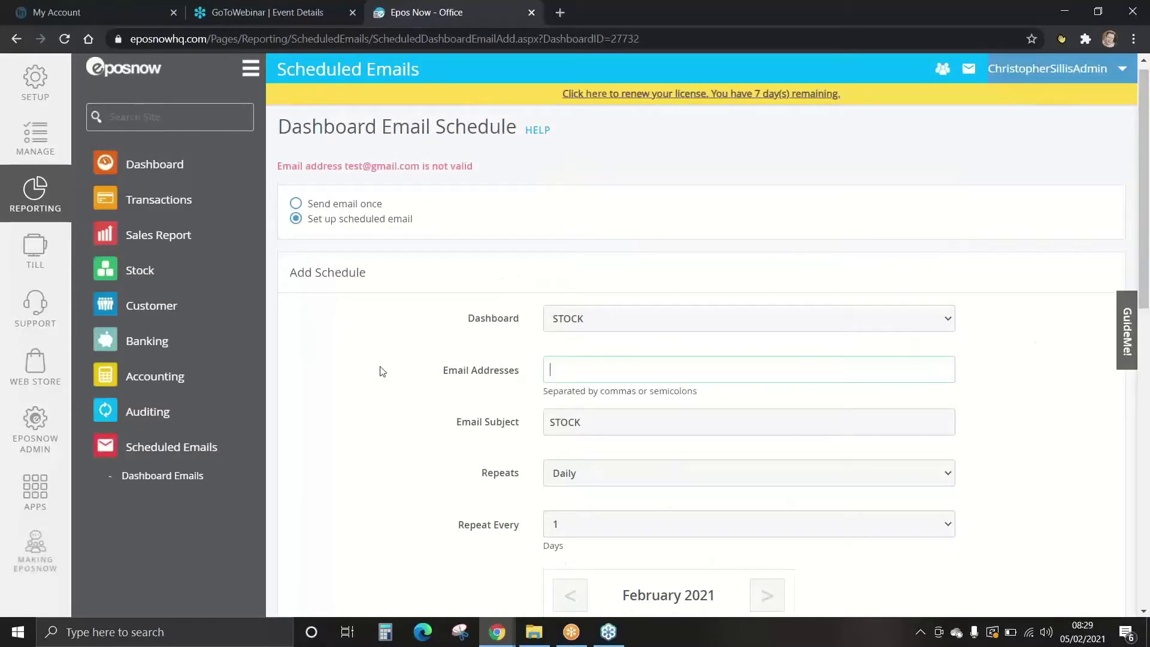
pyautogui.scroll(-12, 996, 452)
pyautogui.click(1094, 499)
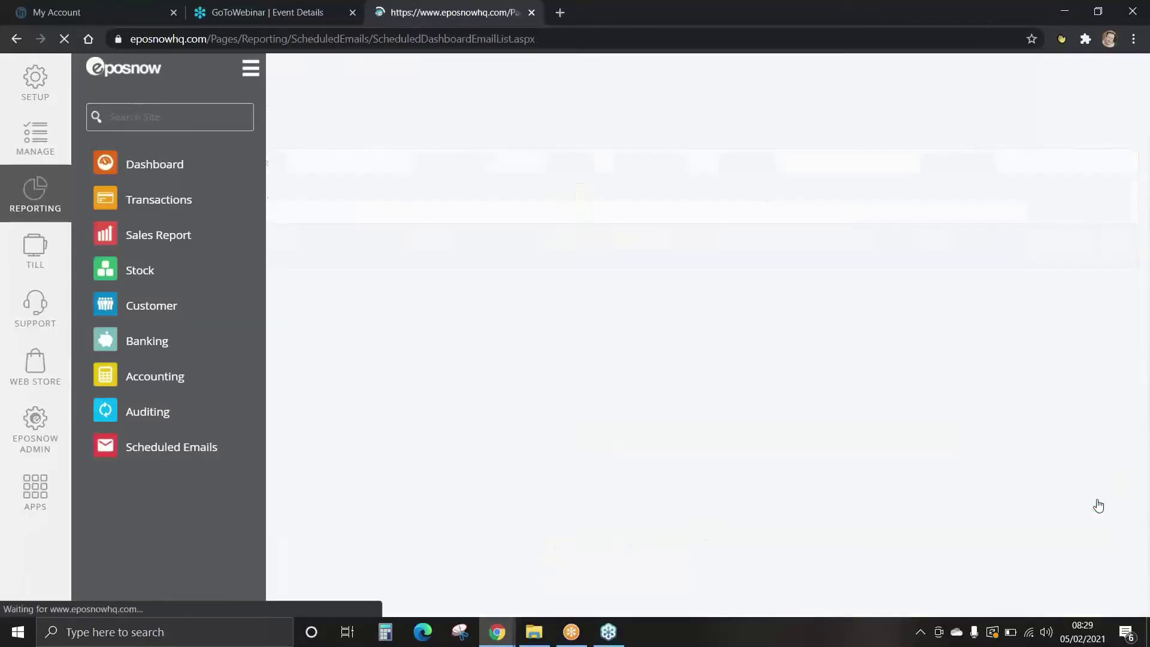
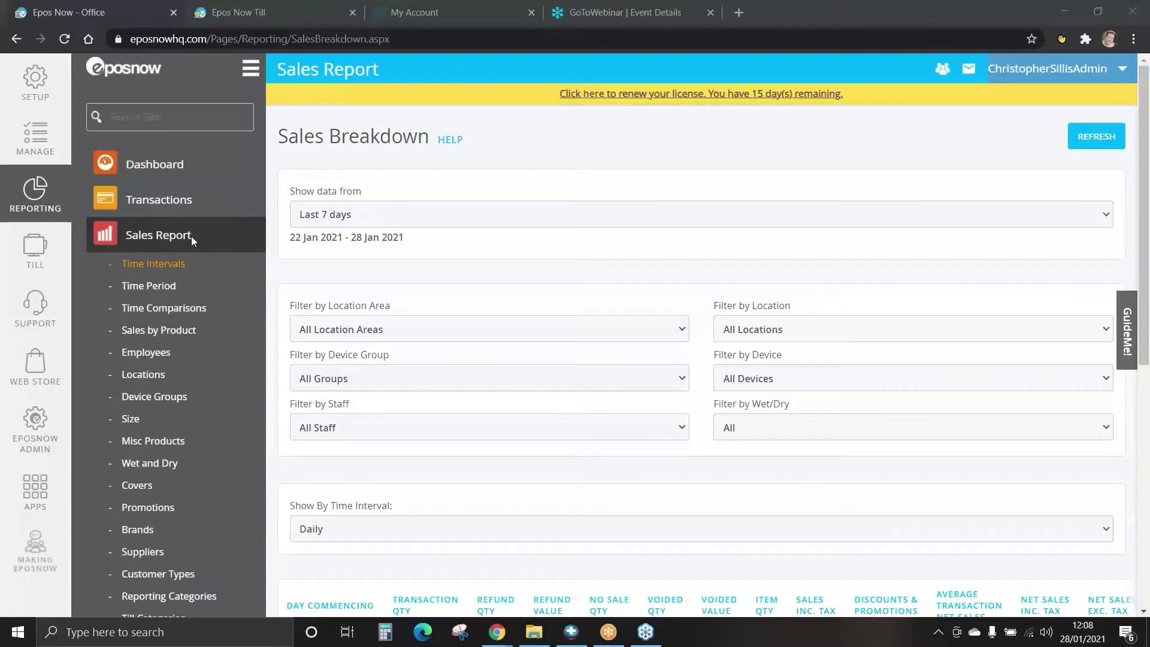
# Show the Time Intervals report for Today, 28 Jan 2021: one daily row of 5 transactions.
pyautogui.click(151, 265)
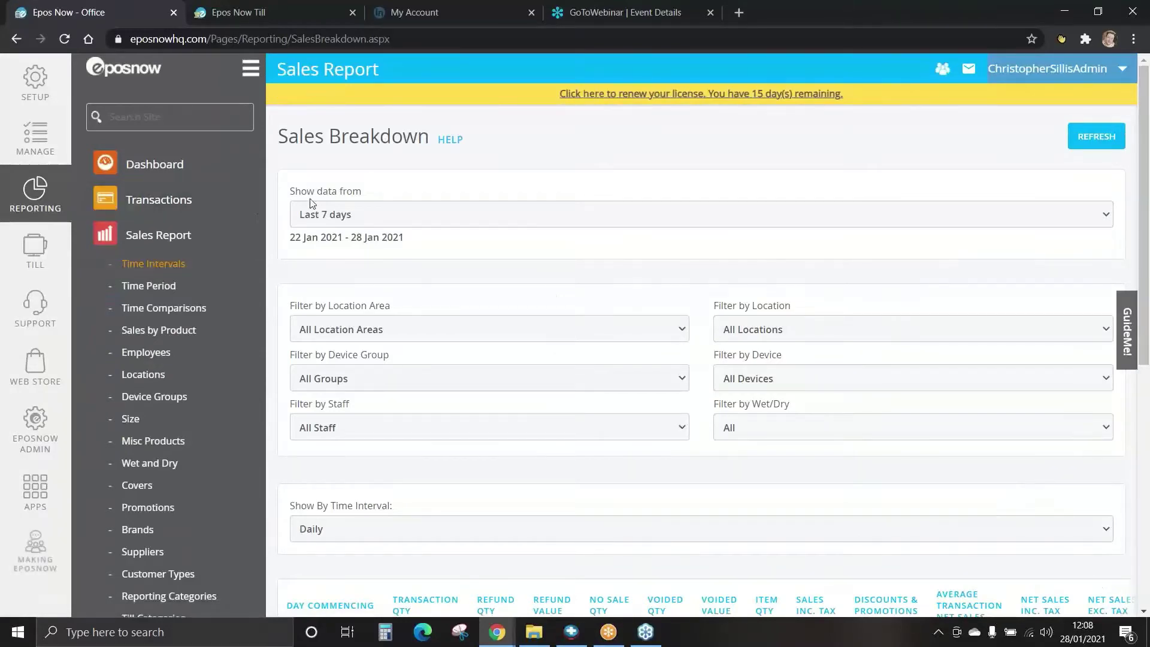
pyautogui.click(369, 217)
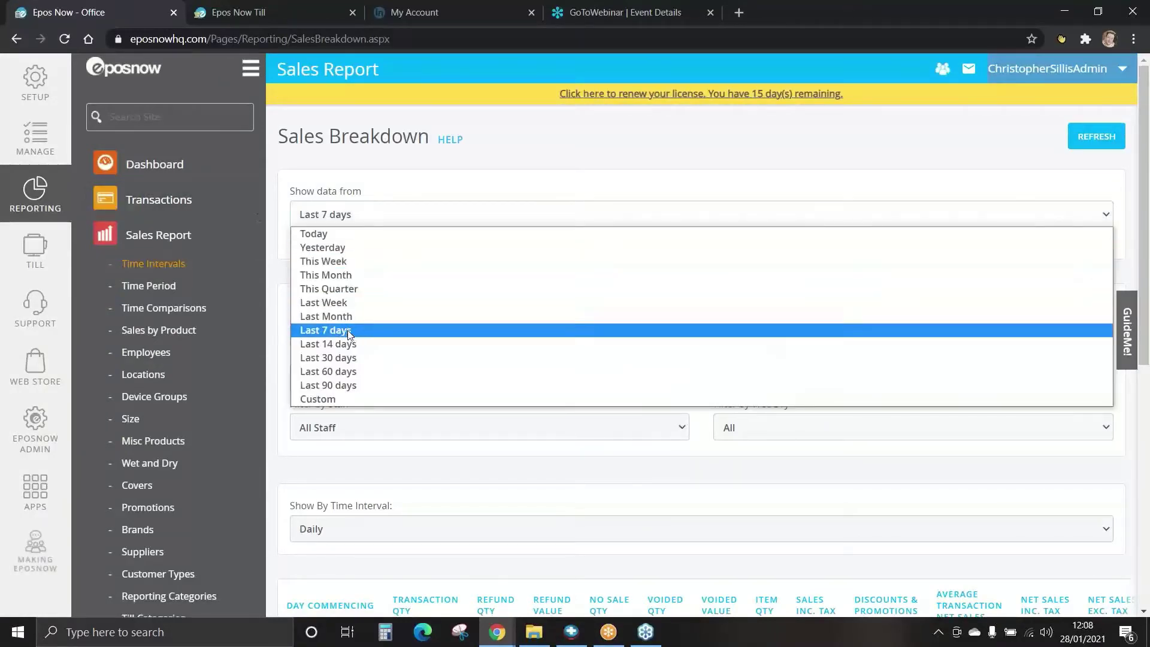
pyautogui.click(339, 235)
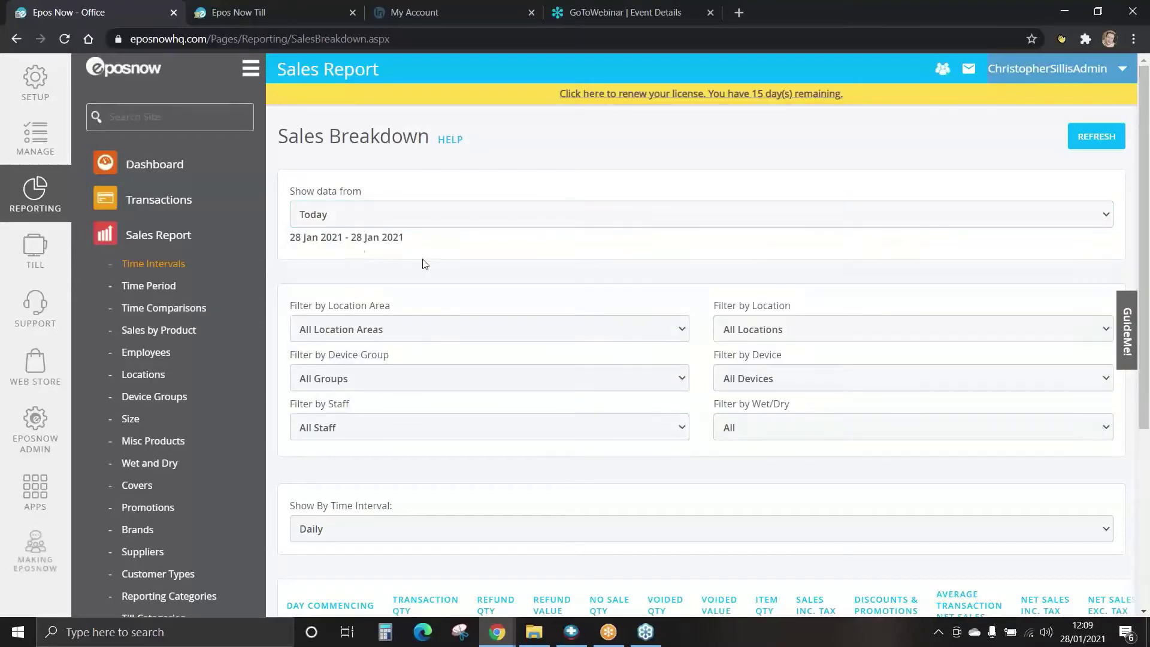
pyautogui.scroll(-1, 425, 263)
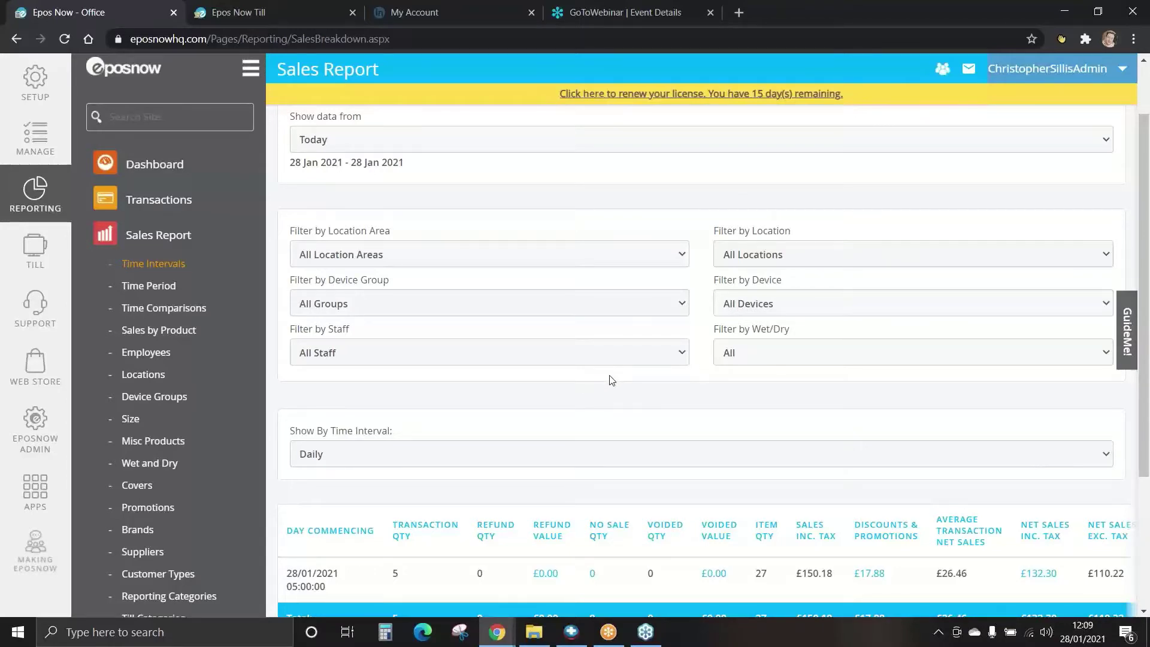
pyautogui.scroll(-3, 611, 381)
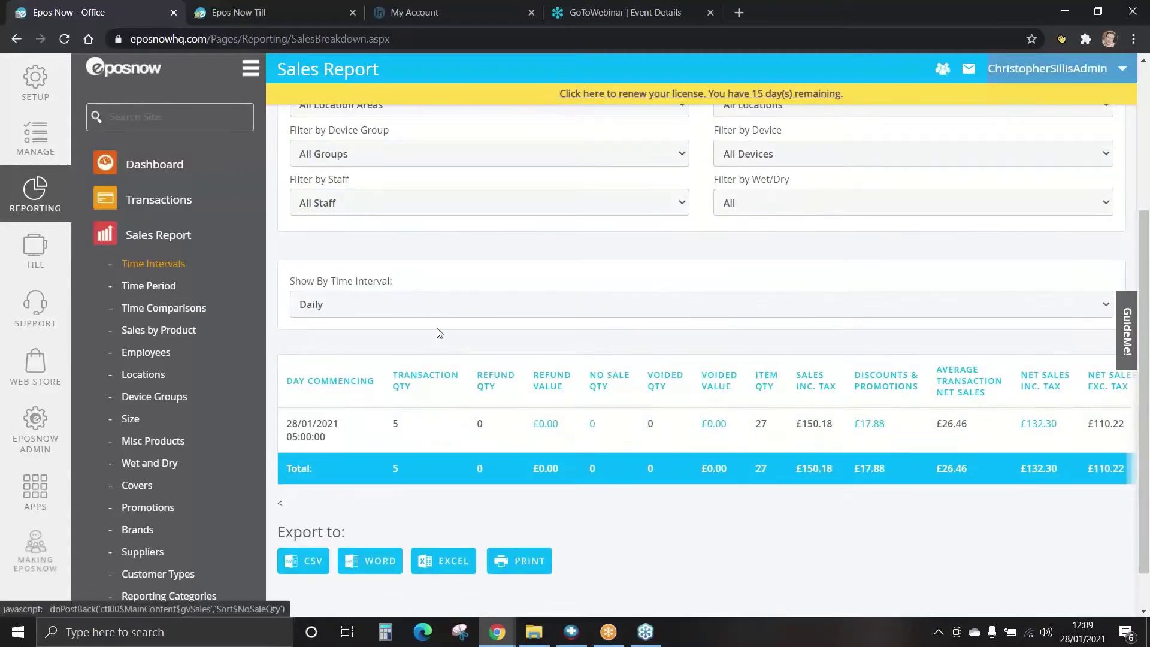
# Group today's sales into half-hourly rows, showing 11:00 and 11:30.
pyautogui.click(338, 307)
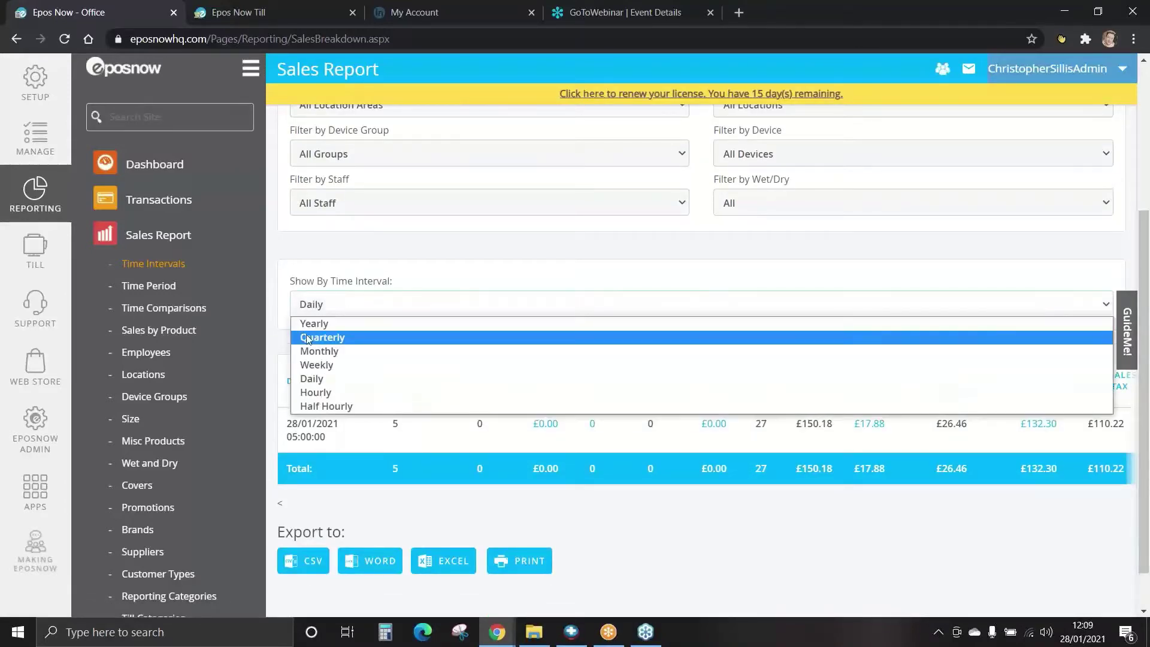
pyautogui.click(324, 406)
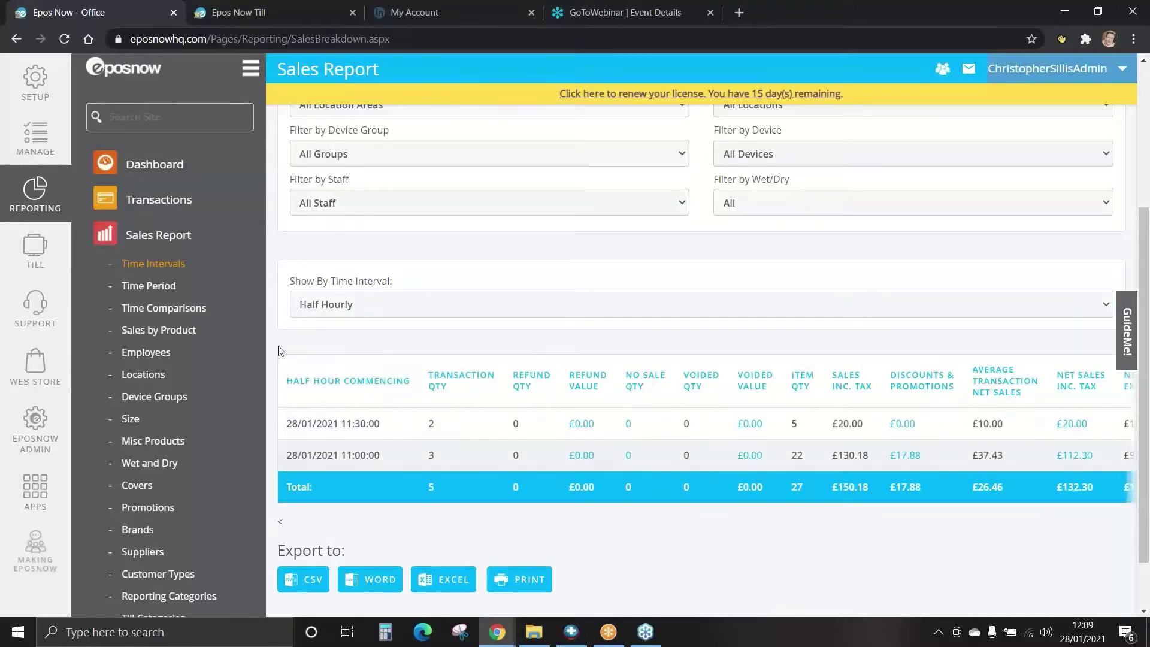
pyautogui.scroll(3, 279, 351)
pyautogui.scroll(-4, 278, 352)
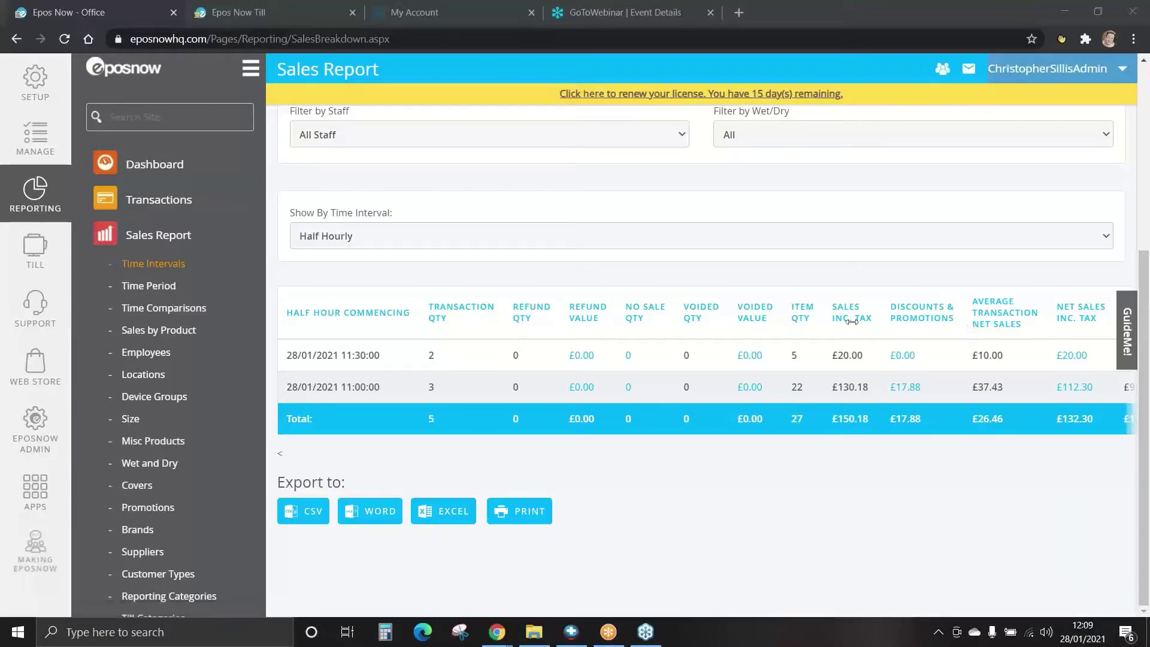
# Sort the rows by Transaction Qty both ways and scroll the table sideways.
pyautogui.click(440, 318)
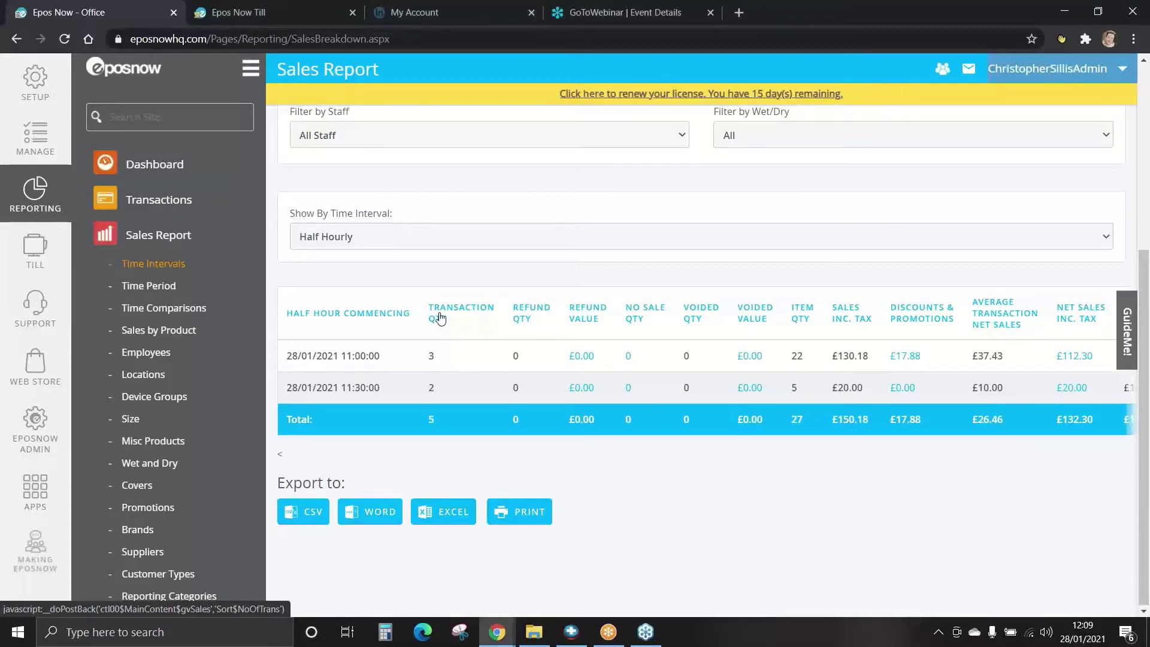
pyautogui.click(440, 317)
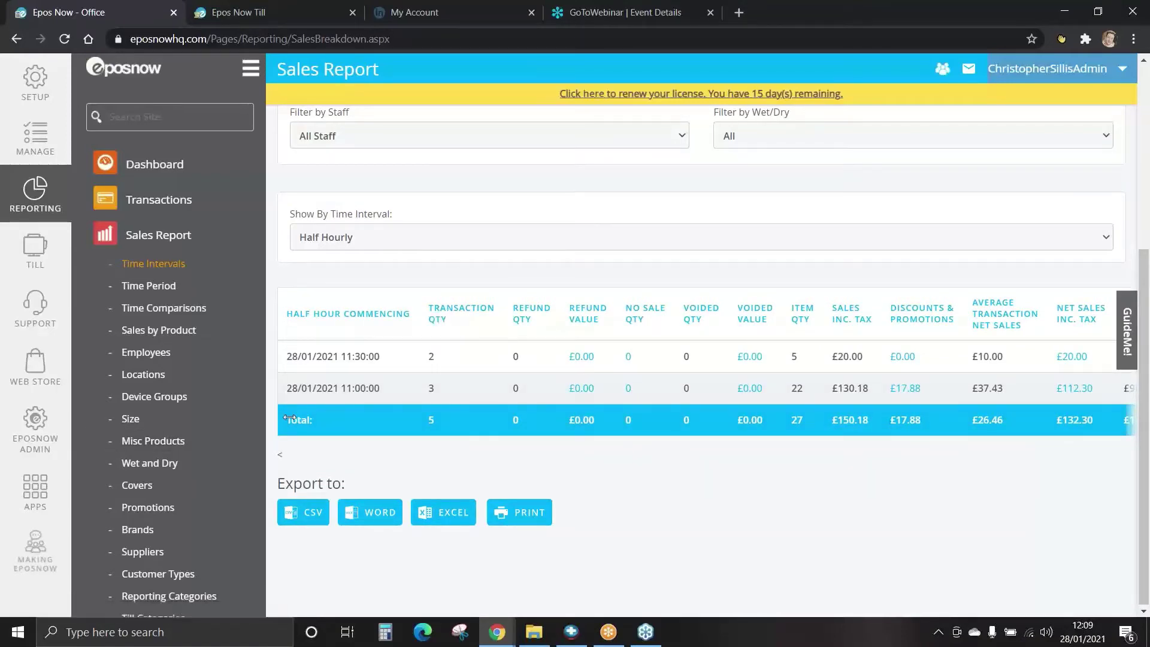
pyautogui.moveTo(570, 424); pyautogui.dragTo(698, 423)
pyautogui.moveTo(974, 420); pyautogui.dragTo(942, 458)
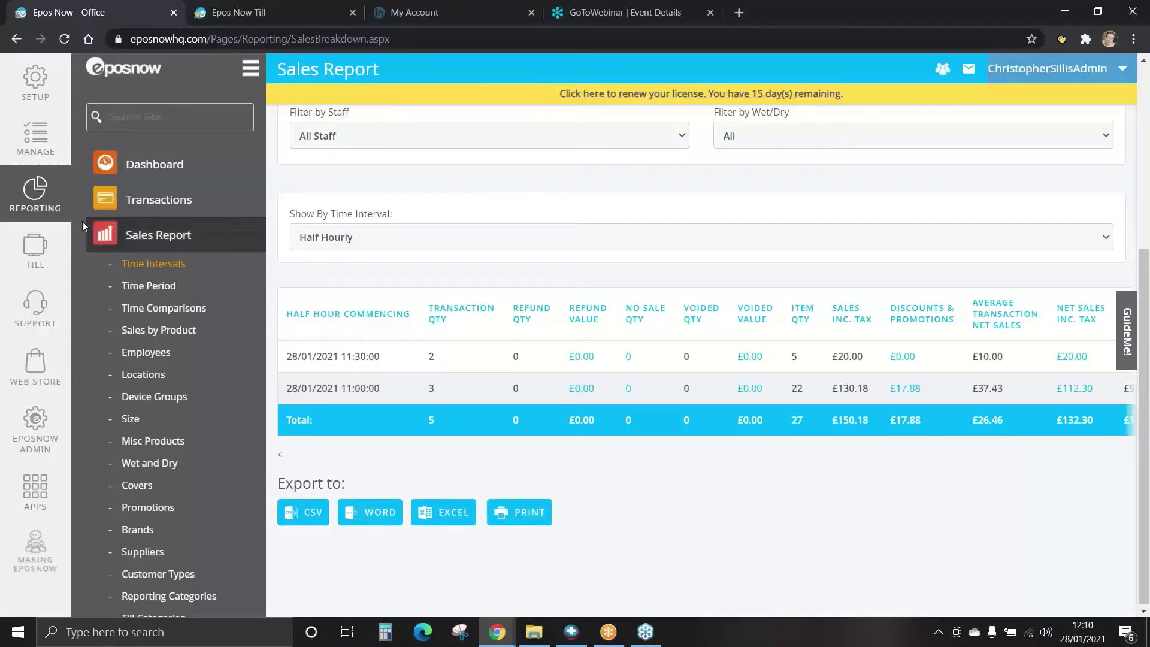
# Open the Time Period sales report covering last month, 01–31 Dec 2020.
pyautogui.click(145, 293)
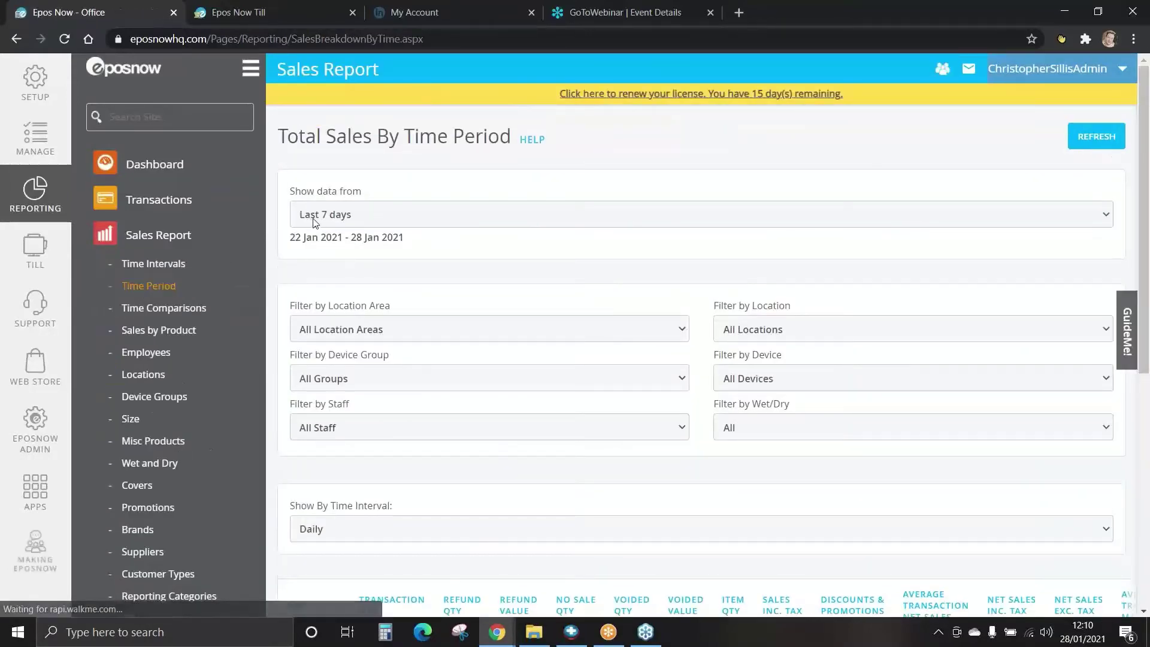
pyautogui.click(326, 215)
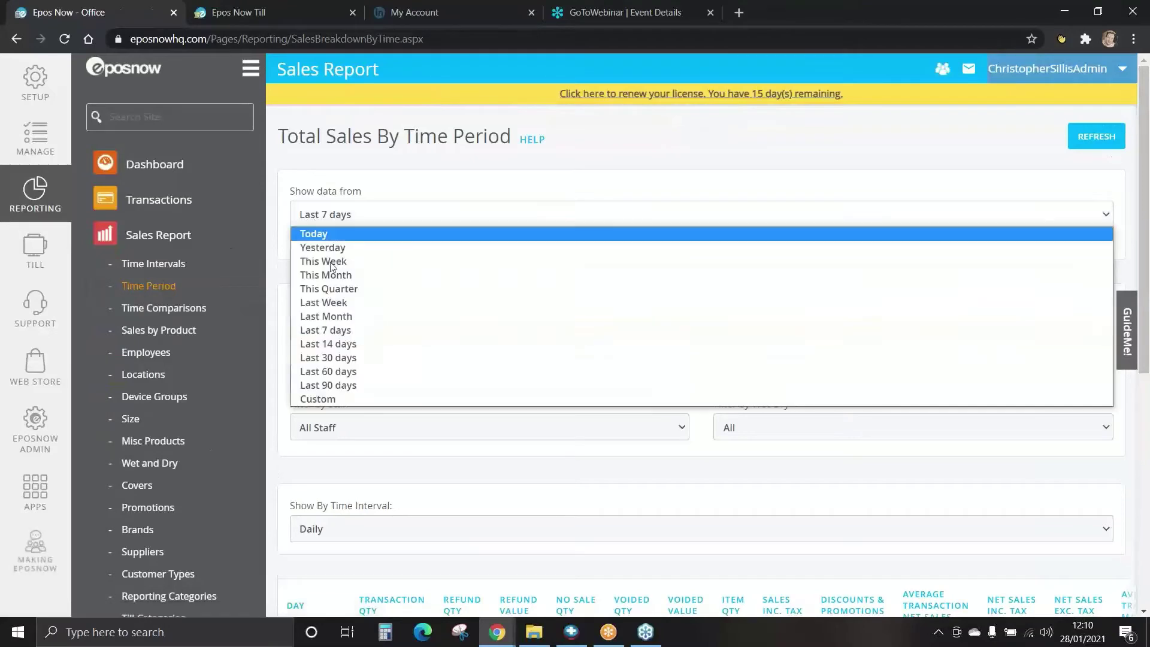
pyautogui.click(329, 317)
pyautogui.scroll(-1, 288, 302)
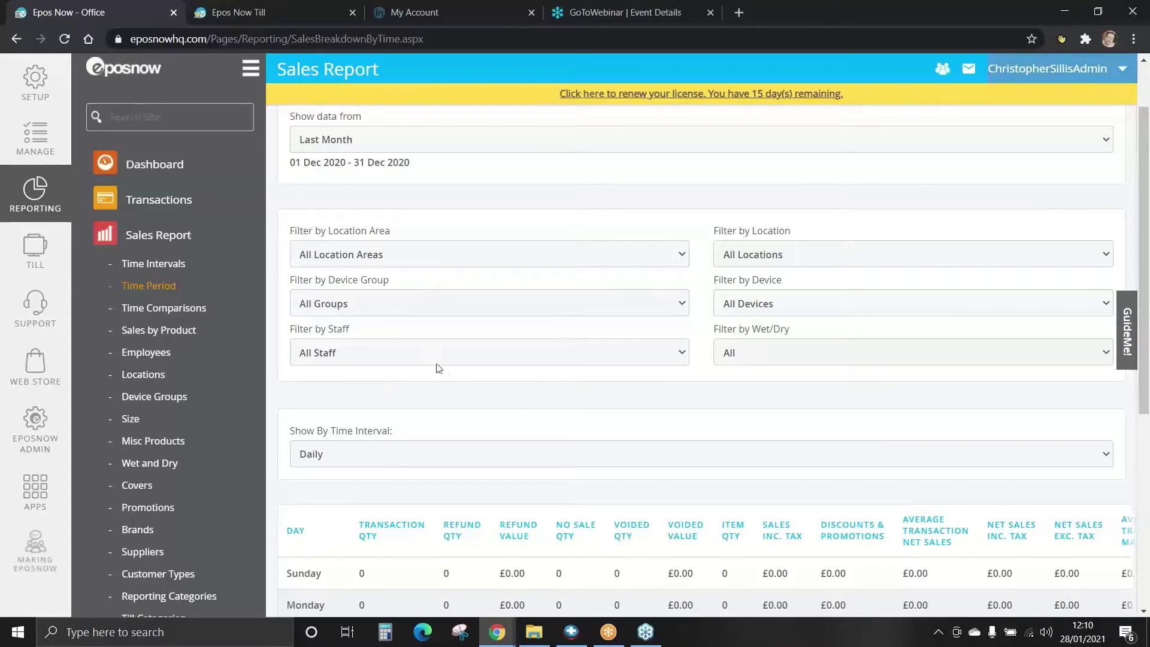
pyautogui.scroll(-3, 444, 362)
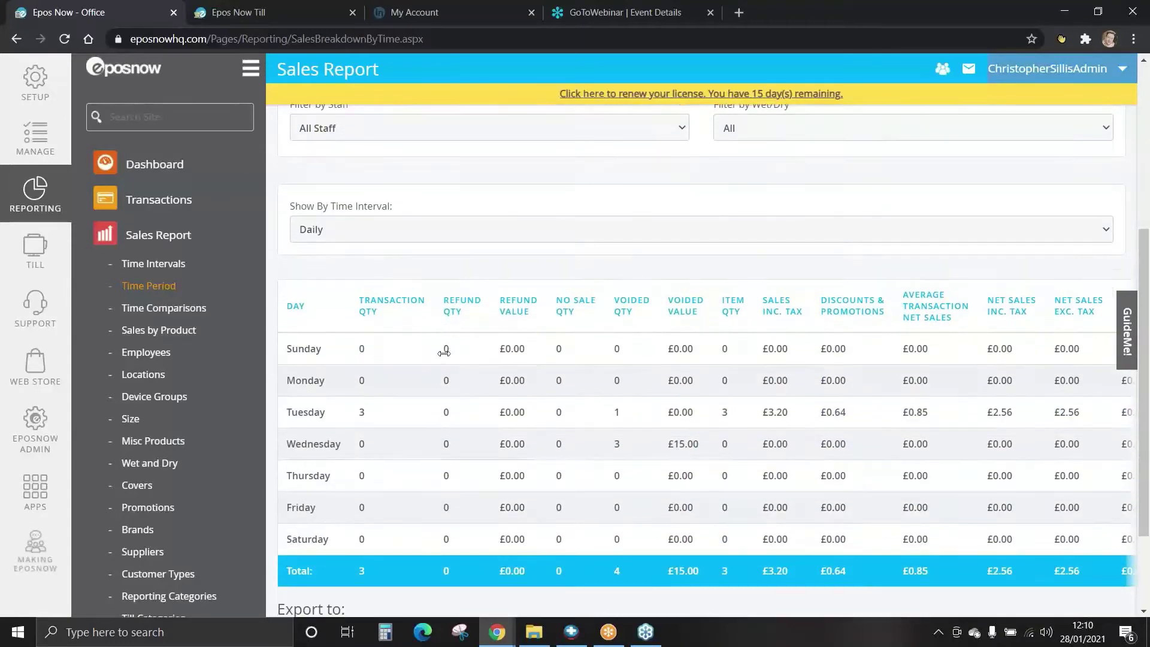
# Keep the Daily interval and scroll through the weekday totals, including Tuesday's £3.20.
pyautogui.click(336, 233)
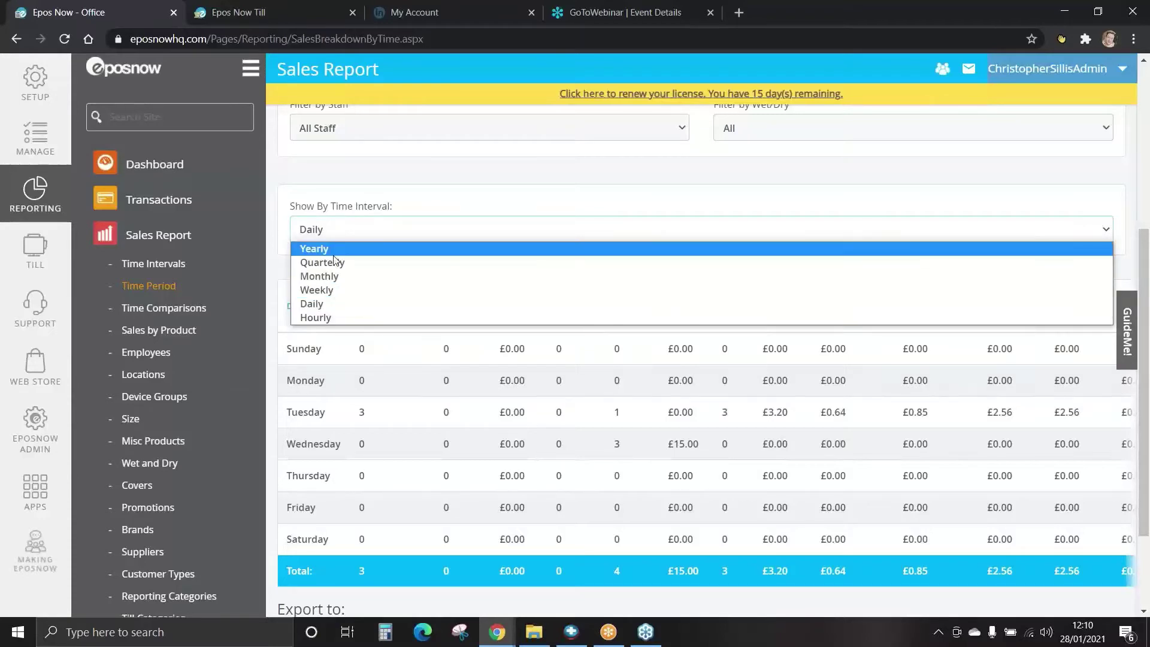
pyautogui.click(328, 304)
pyautogui.scroll(-1, 291, 279)
pyautogui.scroll(-2, 291, 279)
pyautogui.scroll(3, 291, 279)
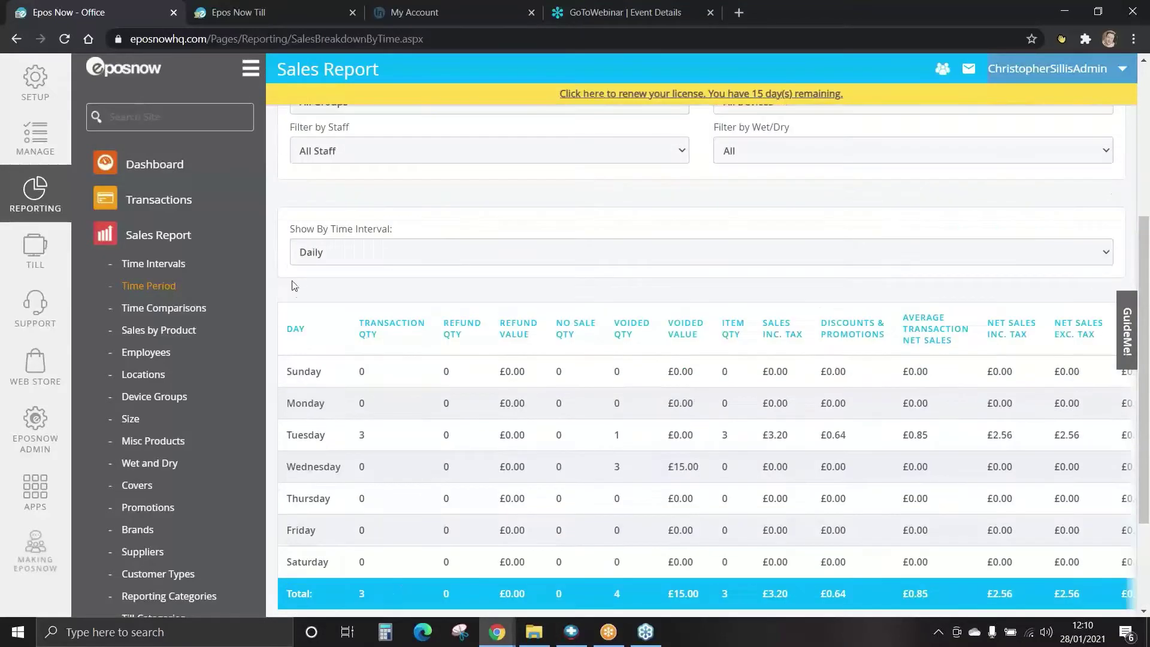
pyautogui.scroll(-1, 292, 287)
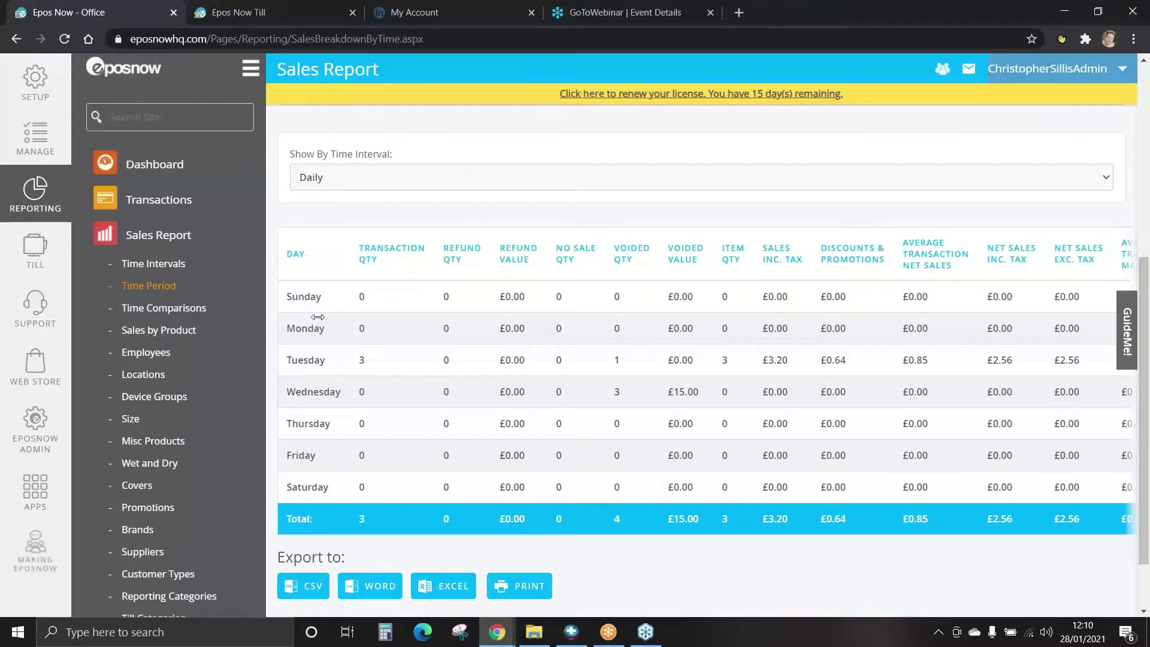
pyautogui.scroll(3, 317, 317)
pyautogui.scroll(-3, 316, 324)
pyautogui.scroll(-1, 866, 293)
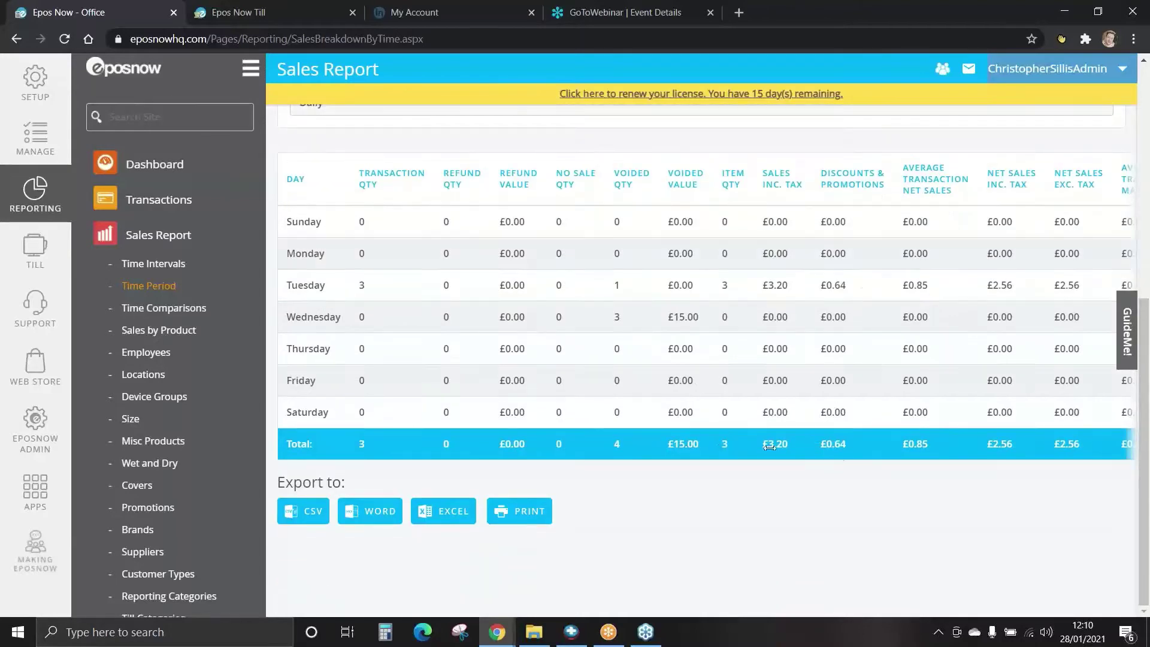
pyautogui.moveTo(864, 448); pyautogui.dragTo(577, 446)
# In Time Comparisons, compare this month's Sales Inc. Tax against the previous month.
pyautogui.click(165, 310)
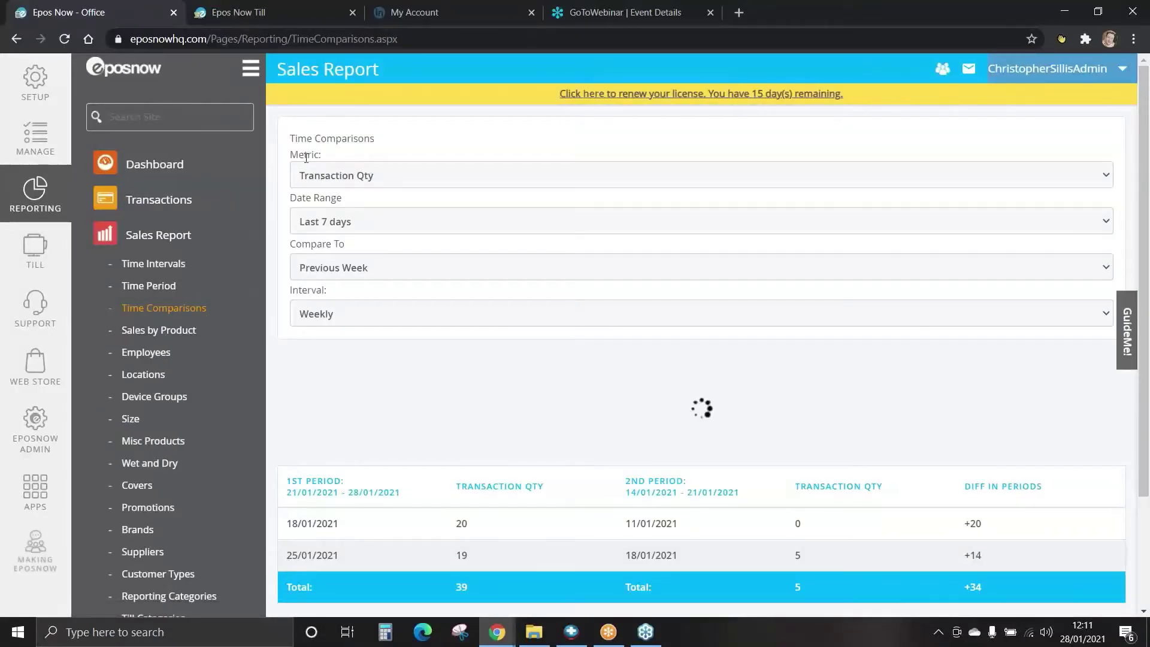
pyautogui.click(336, 177)
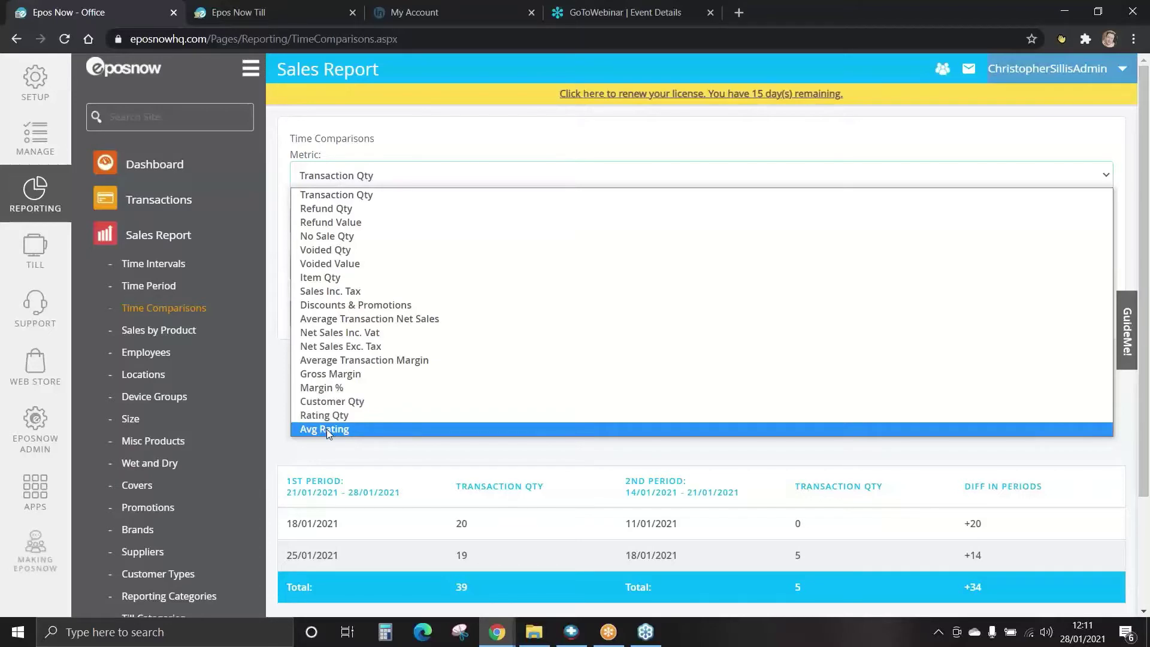
pyautogui.click(334, 291)
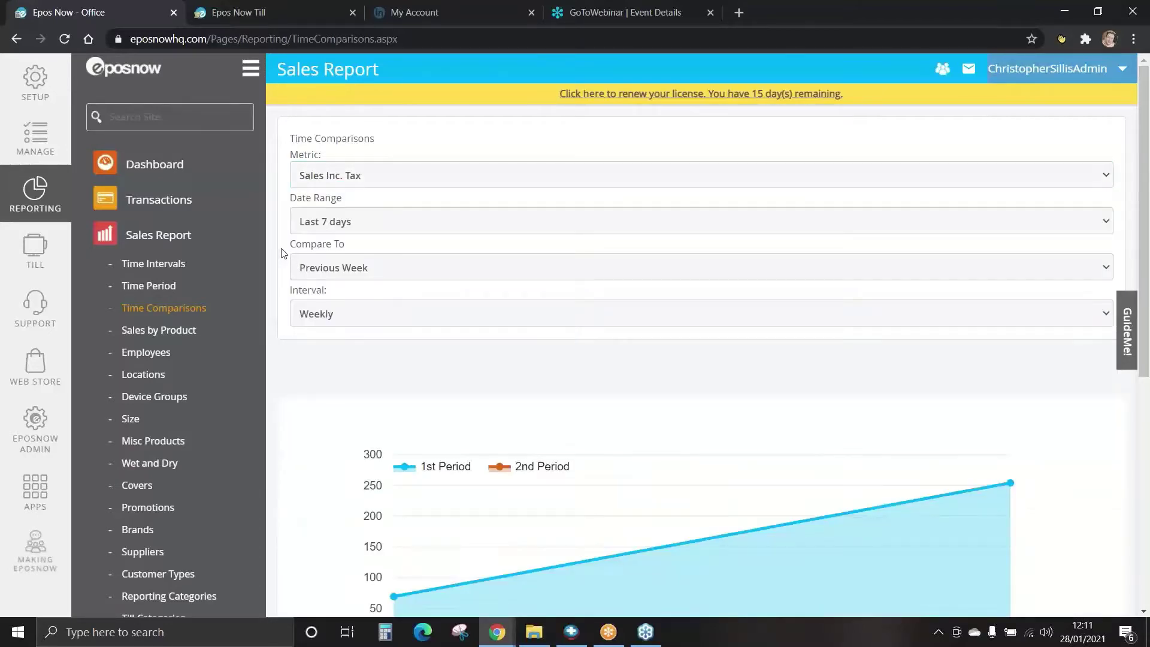
pyautogui.click(343, 222)
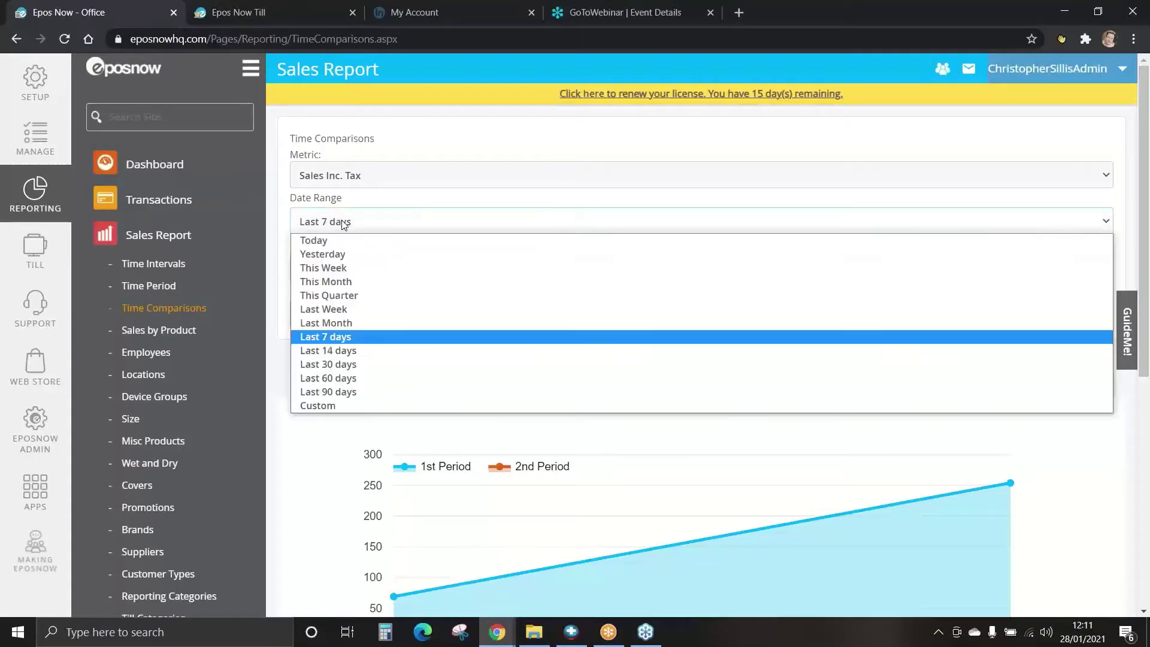
pyautogui.click(332, 282)
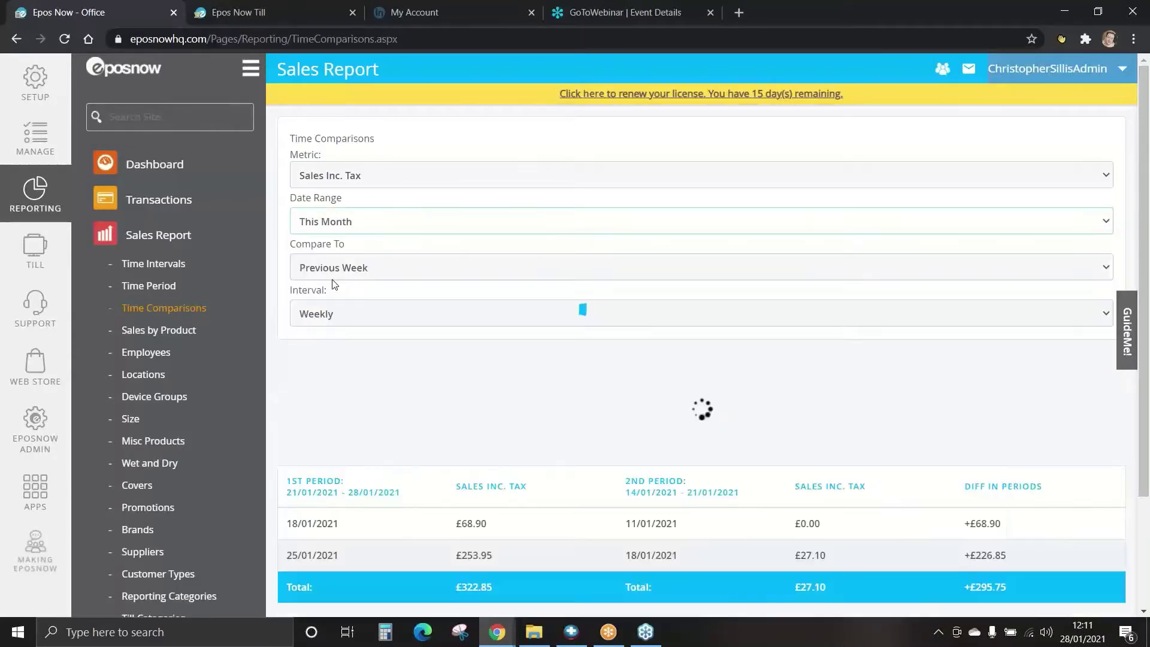
pyautogui.click(365, 271)
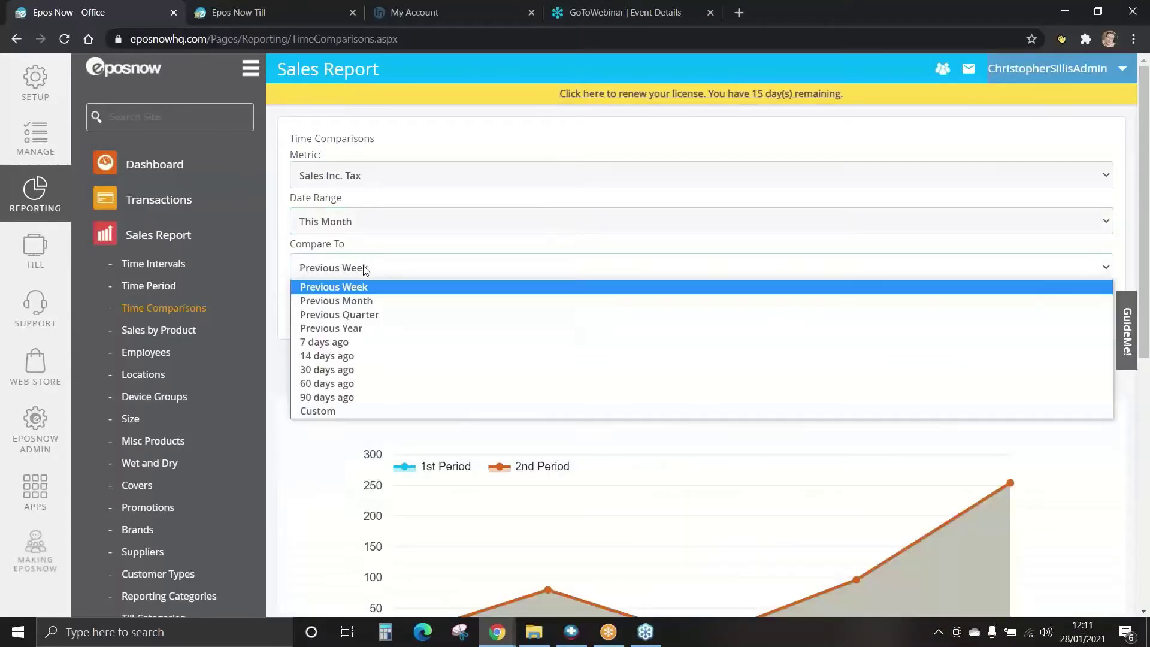
pyautogui.click(336, 301)
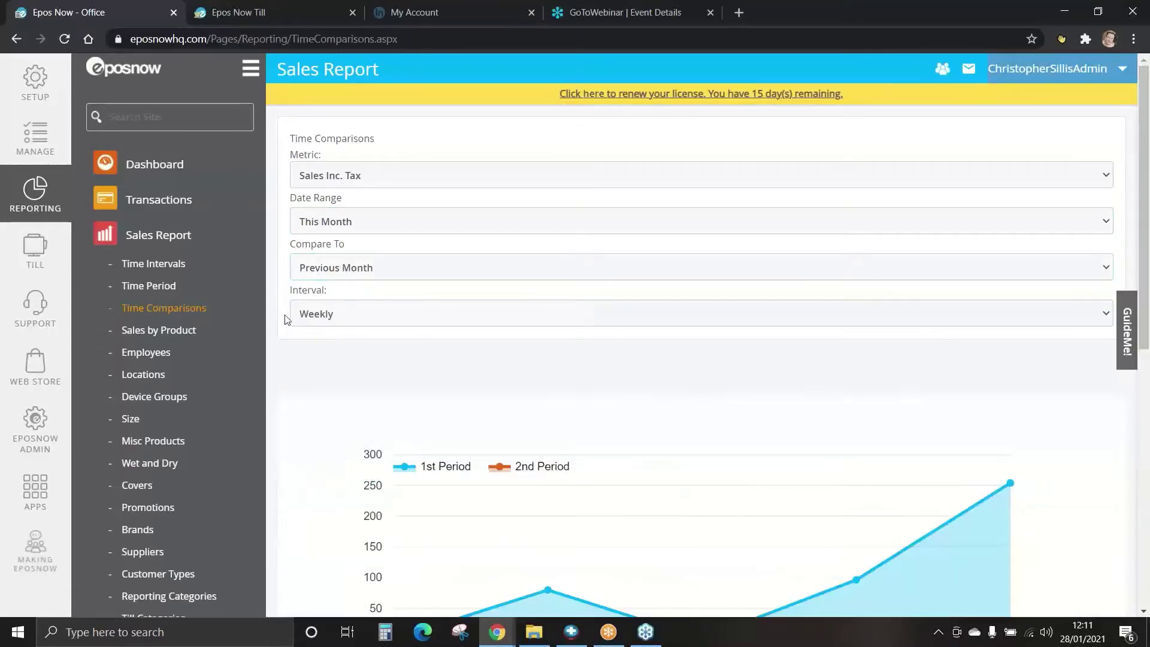
# Inspect the weekly comparison chart values and the results table totals, then open Sales by Product.
pyautogui.scroll(-3, 278, 317)
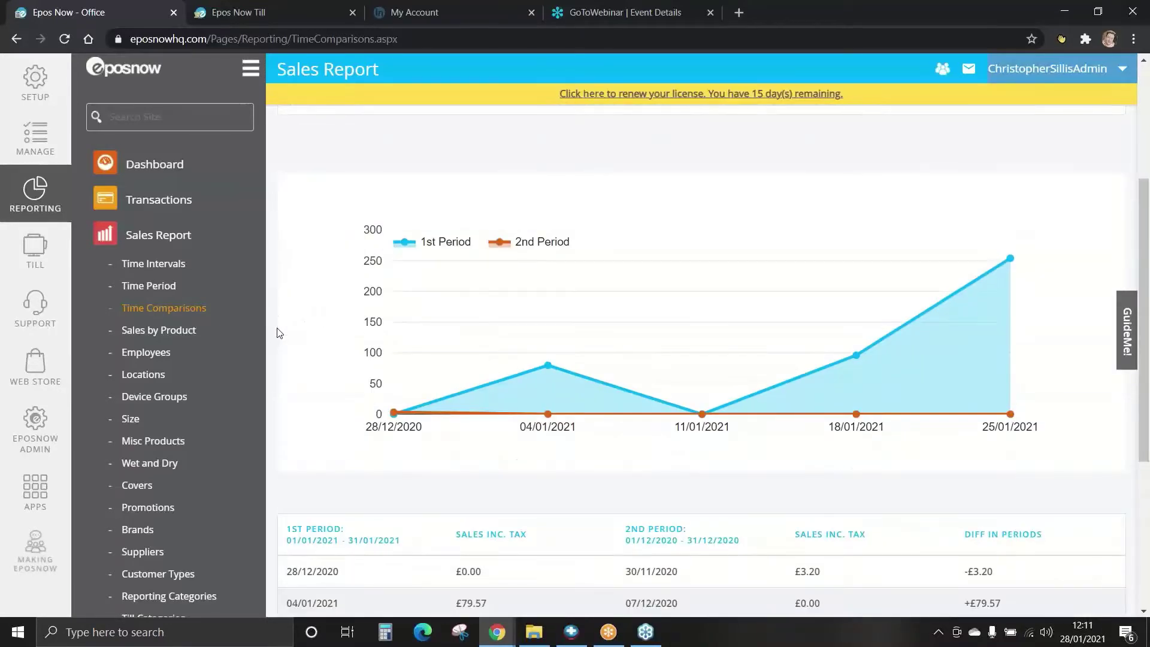
pyautogui.scroll(3, 279, 333)
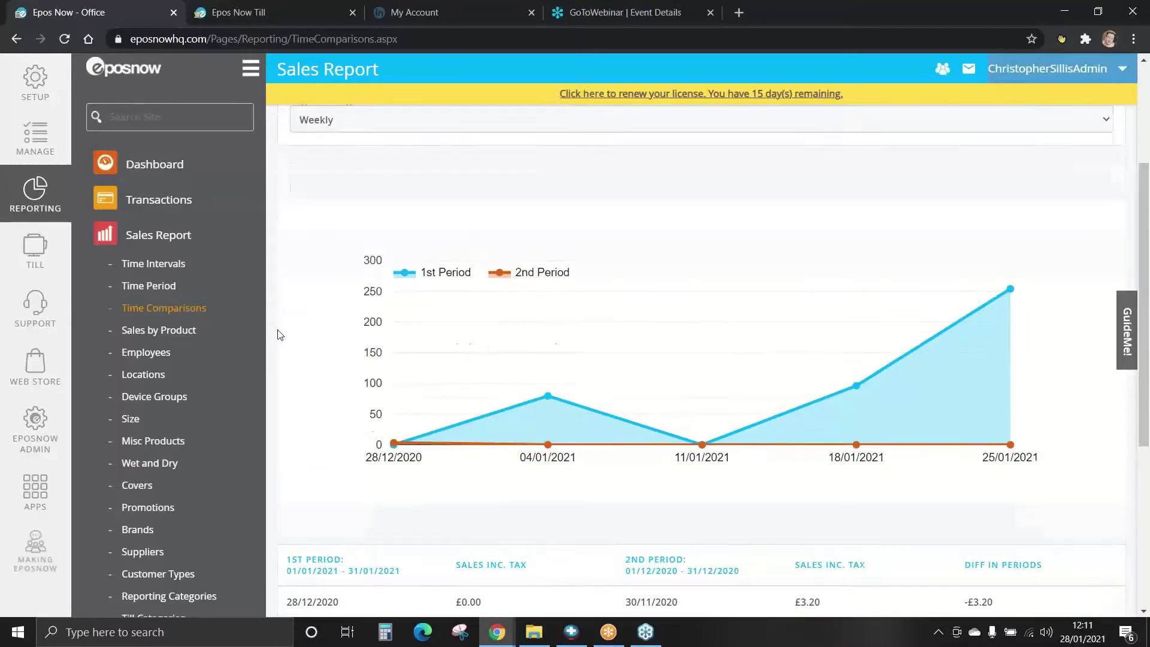
pyautogui.scroll(-1, 278, 334)
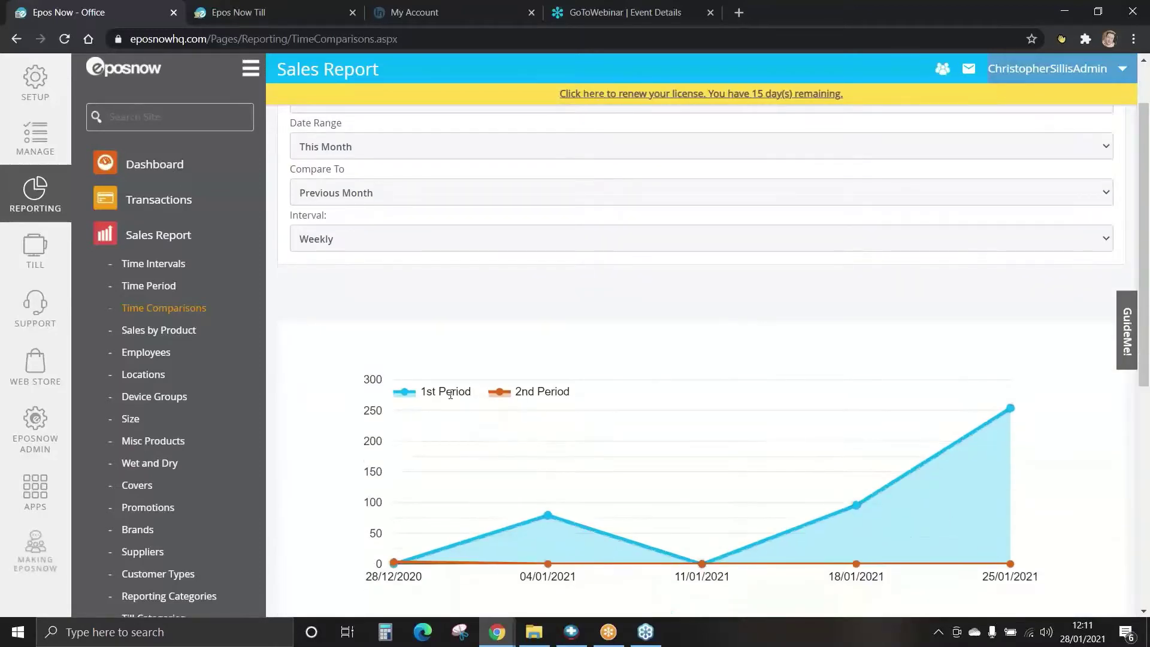
pyautogui.scroll(-1, 445, 393)
pyautogui.moveTo(547, 444)
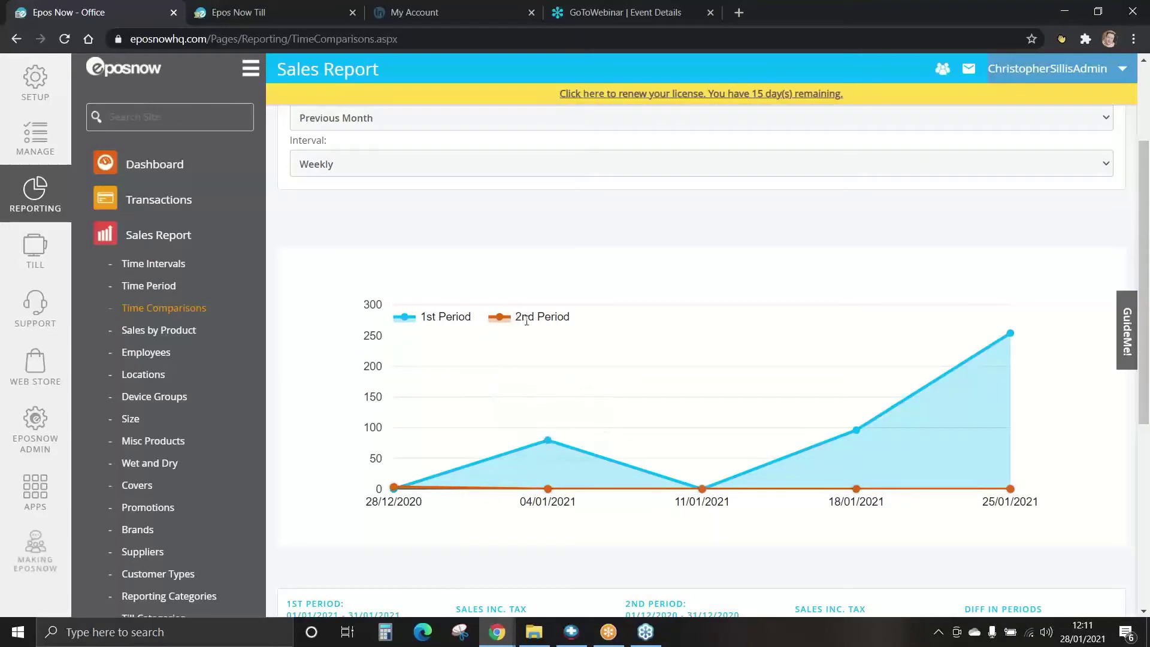
pyautogui.moveTo(551, 494)
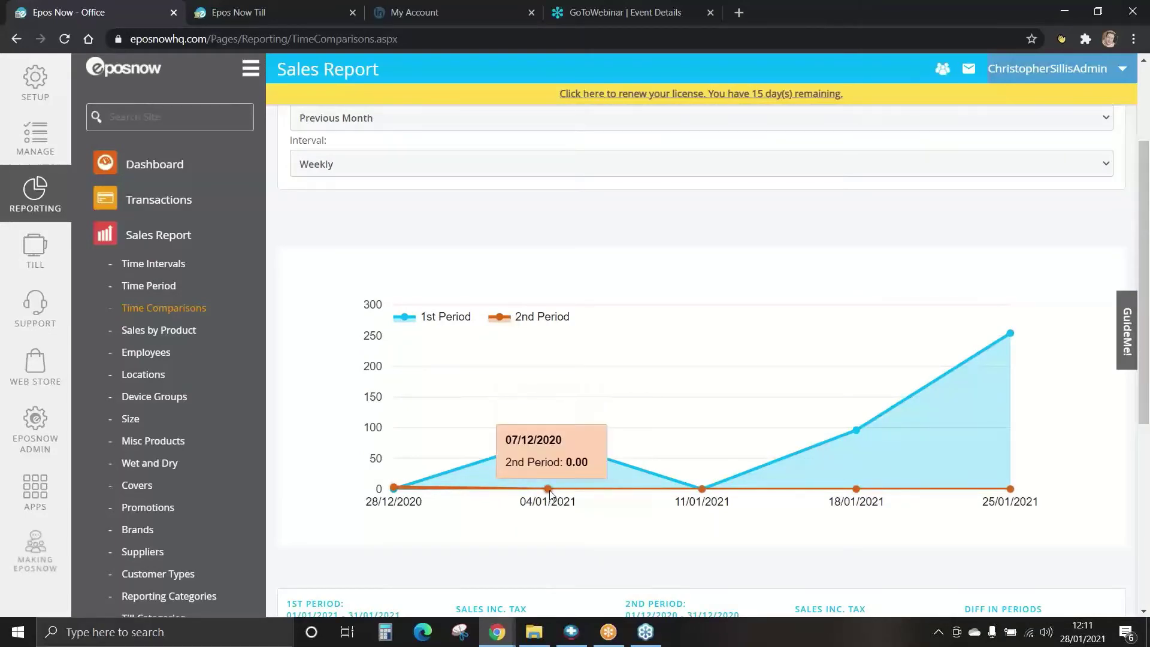
pyautogui.scroll(-1, 551, 493)
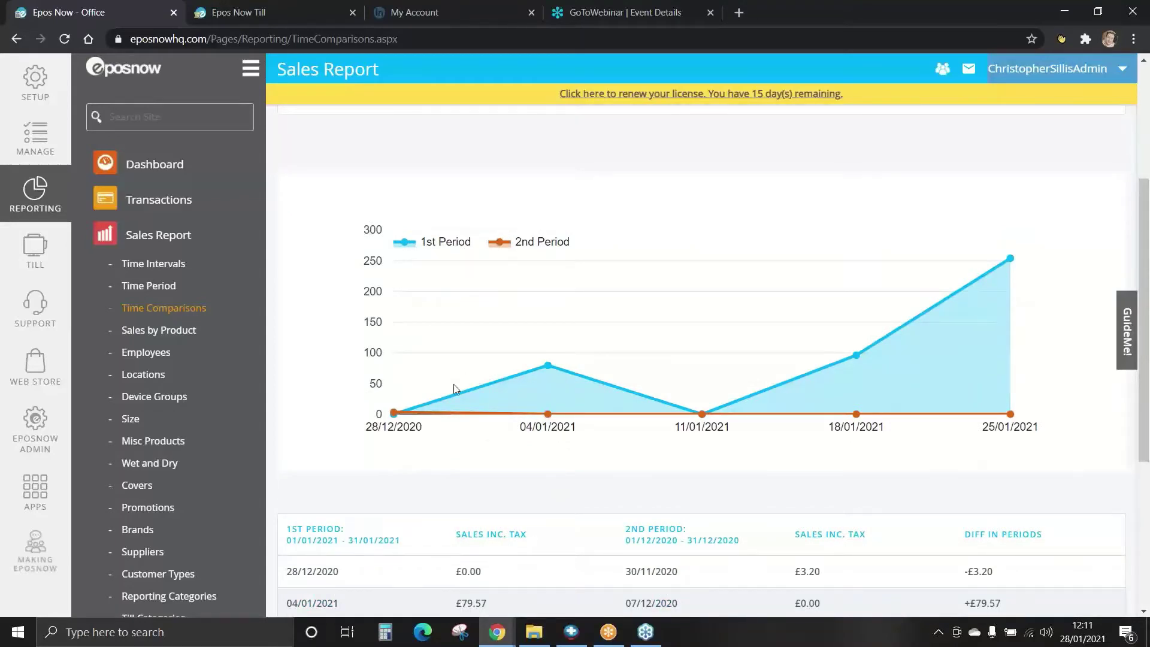
pyautogui.moveTo(551, 366)
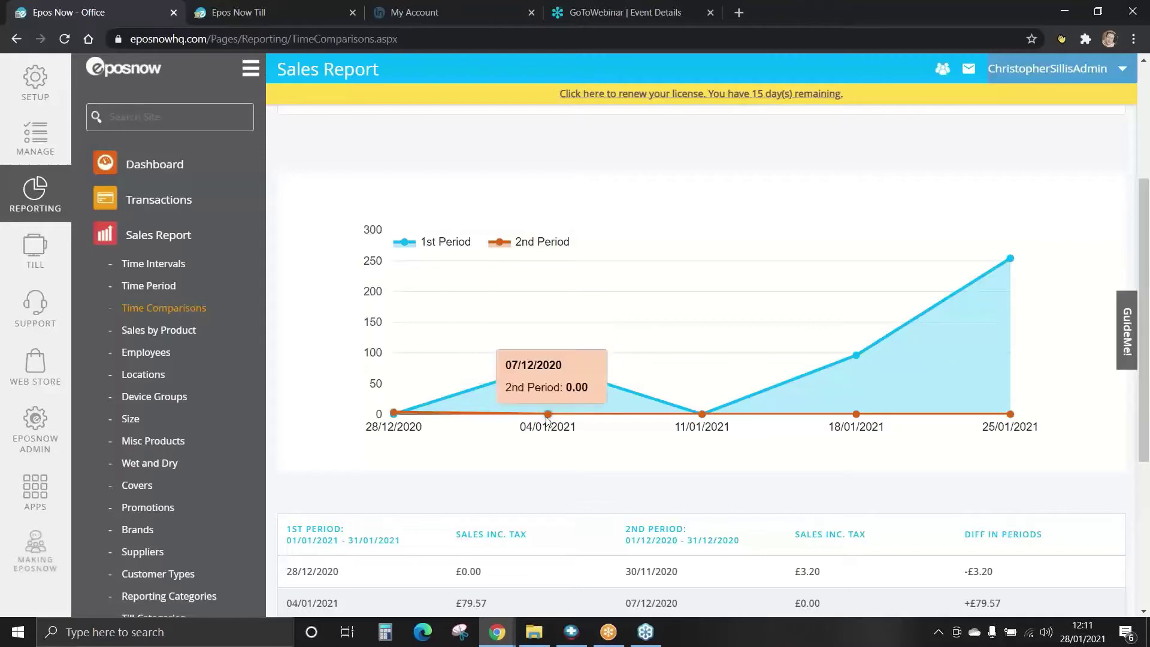
pyautogui.moveTo(548, 417)
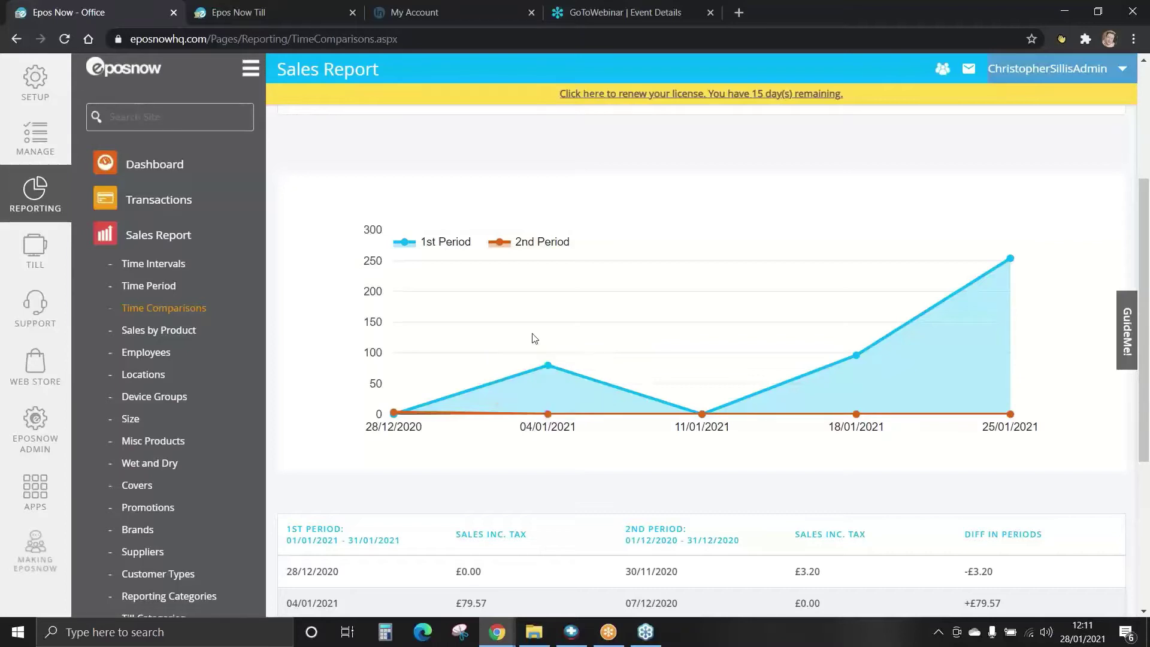
pyautogui.scroll(-4, 535, 333)
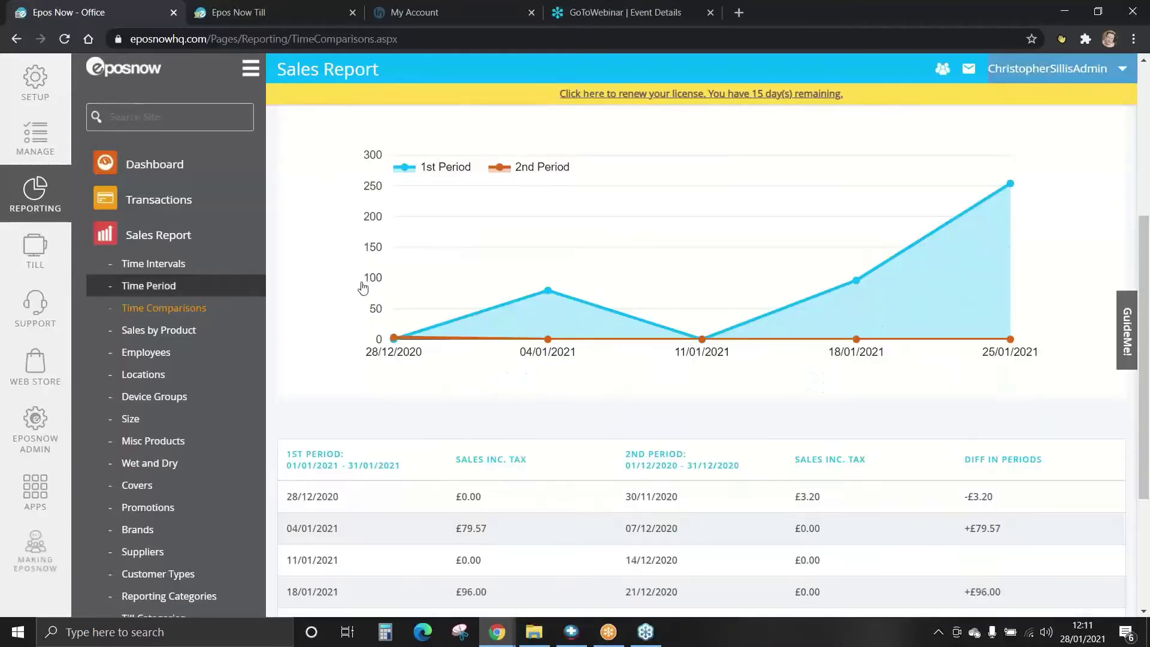
pyautogui.scroll(-1, 329, 280)
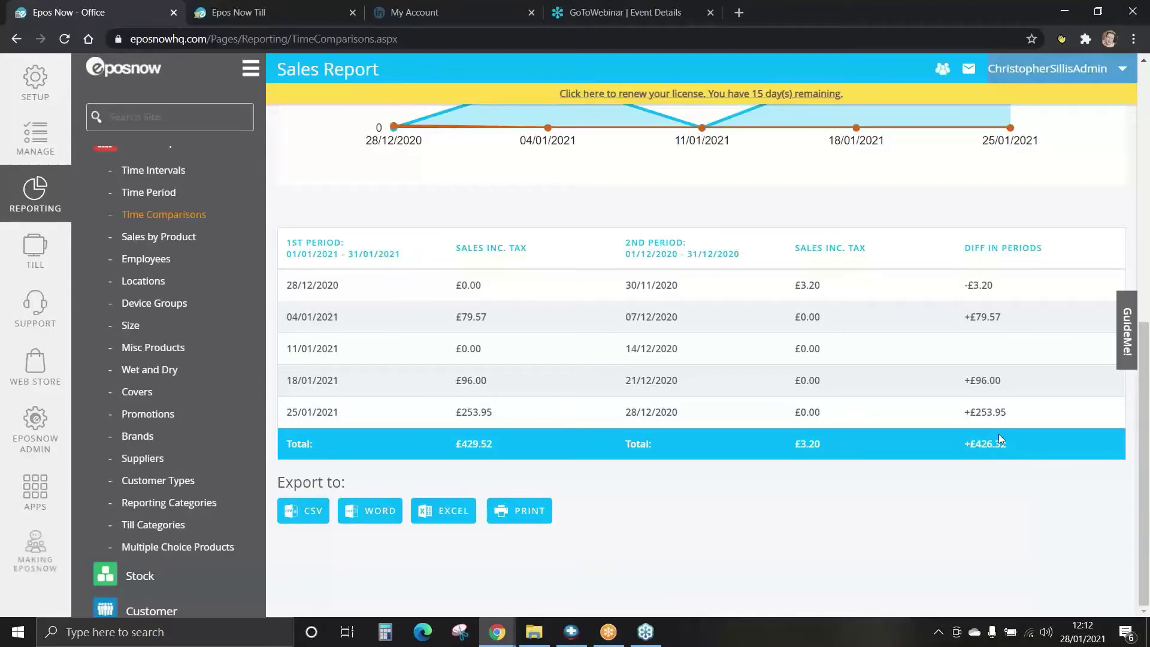
pyautogui.click(158, 237)
# Limit Sales by Product to Today, leaving the product name and tag filters unset.
pyautogui.click(352, 217)
pyautogui.click(322, 234)
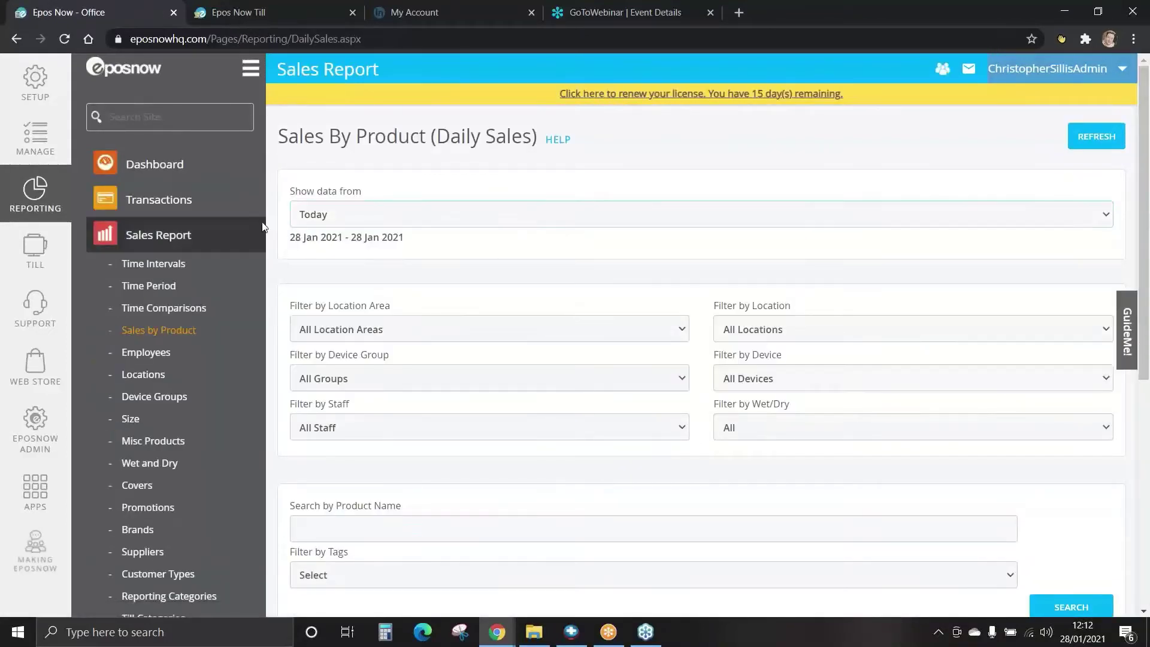
pyautogui.scroll(-2, 274, 222)
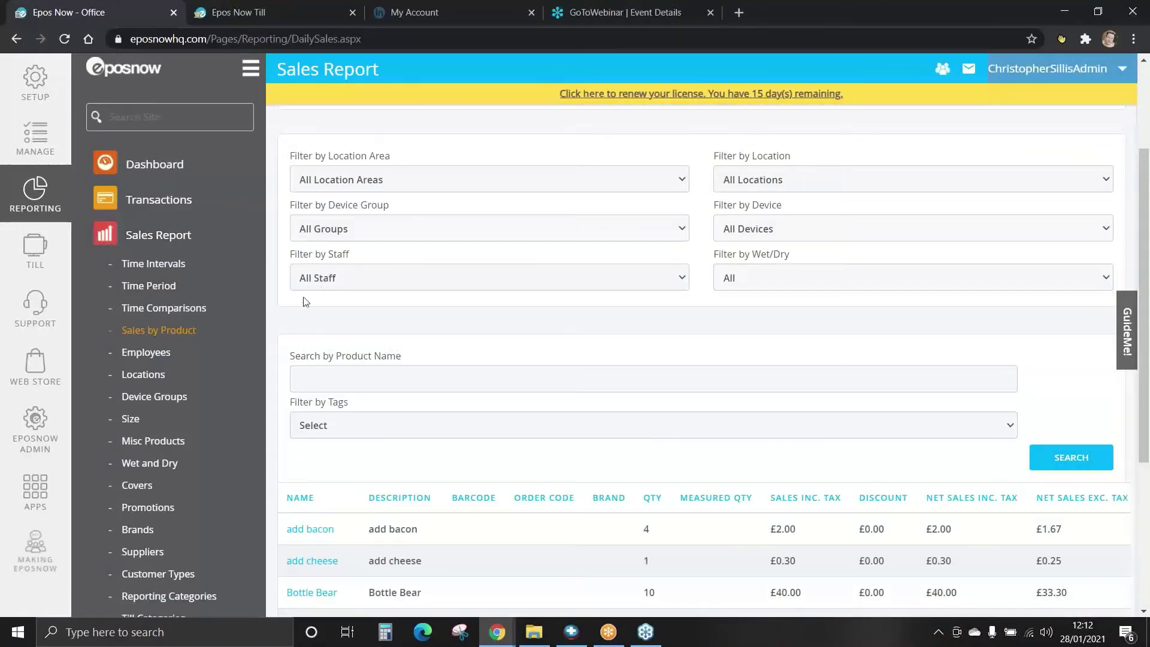
pyautogui.scroll(-1, 290, 330)
pyautogui.click(328, 308)
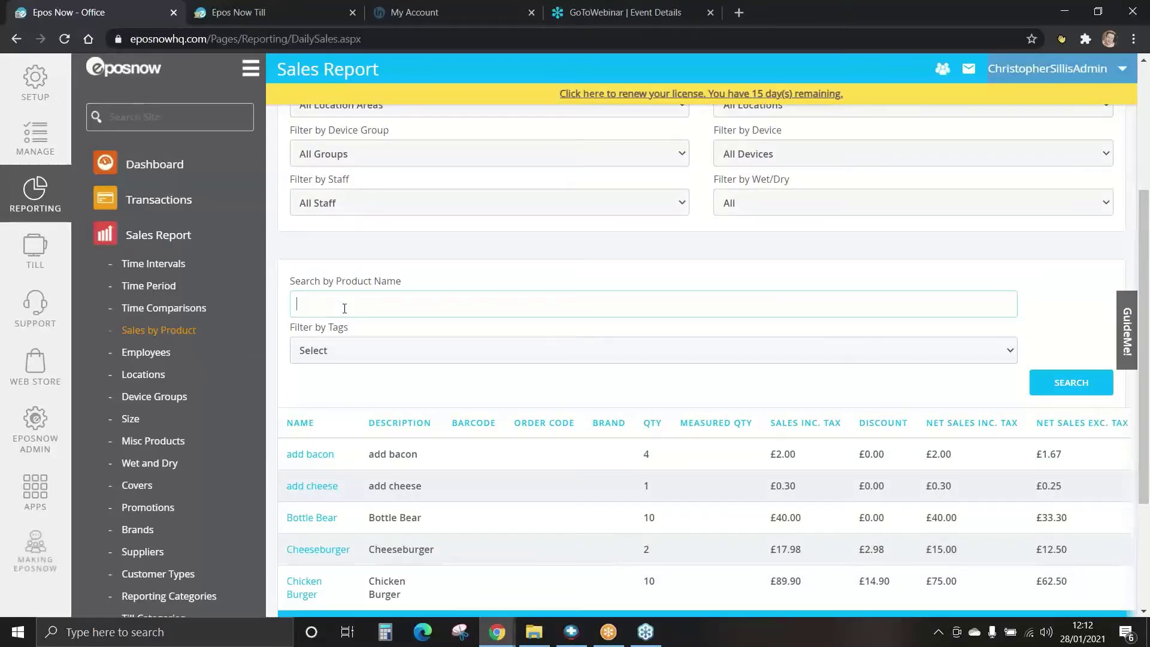
pyautogui.click(352, 364)
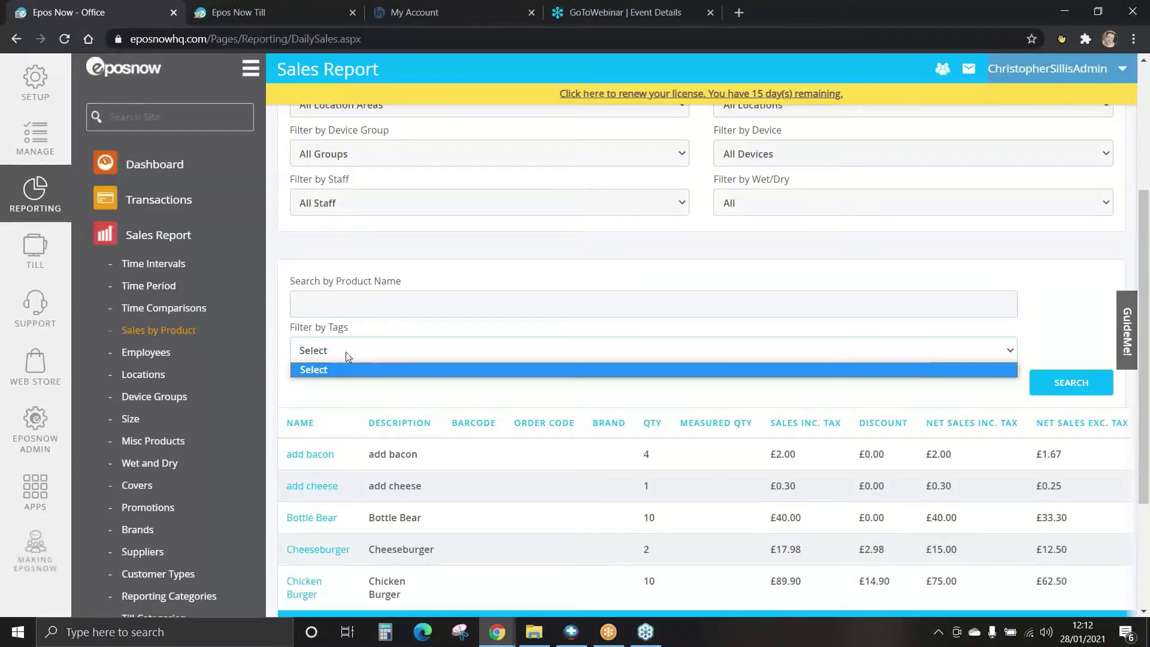
pyautogui.click(330, 344)
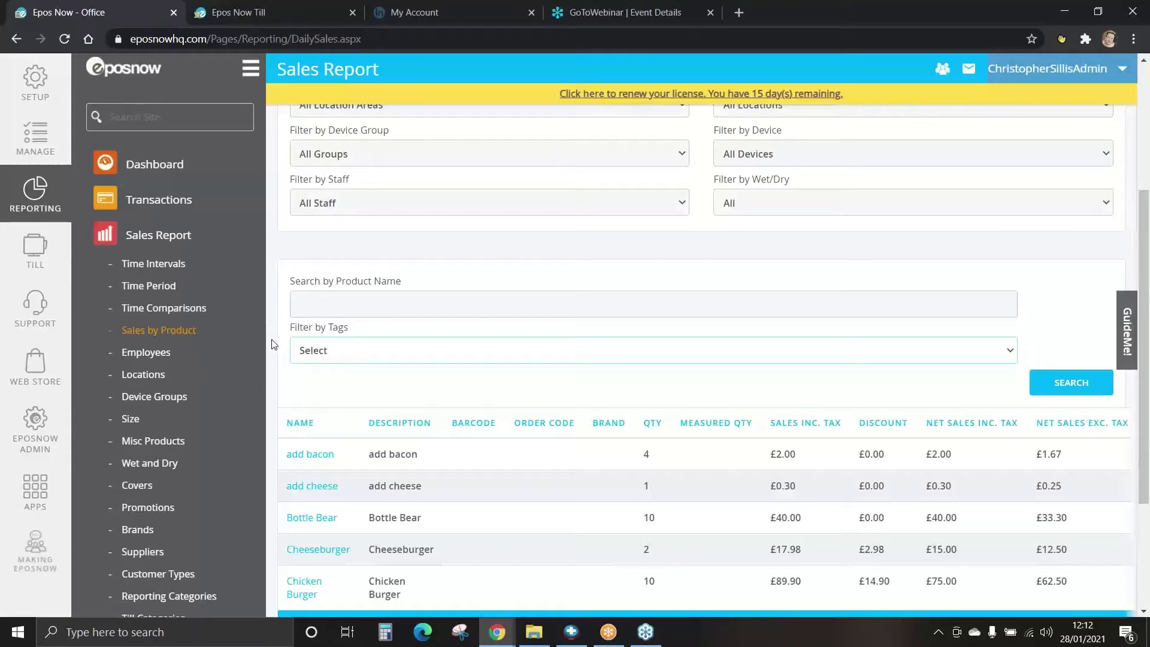
# Scroll the 27-item results table sideways to view discount, cost price and margin columns.
pyautogui.scroll(-1, 272, 345)
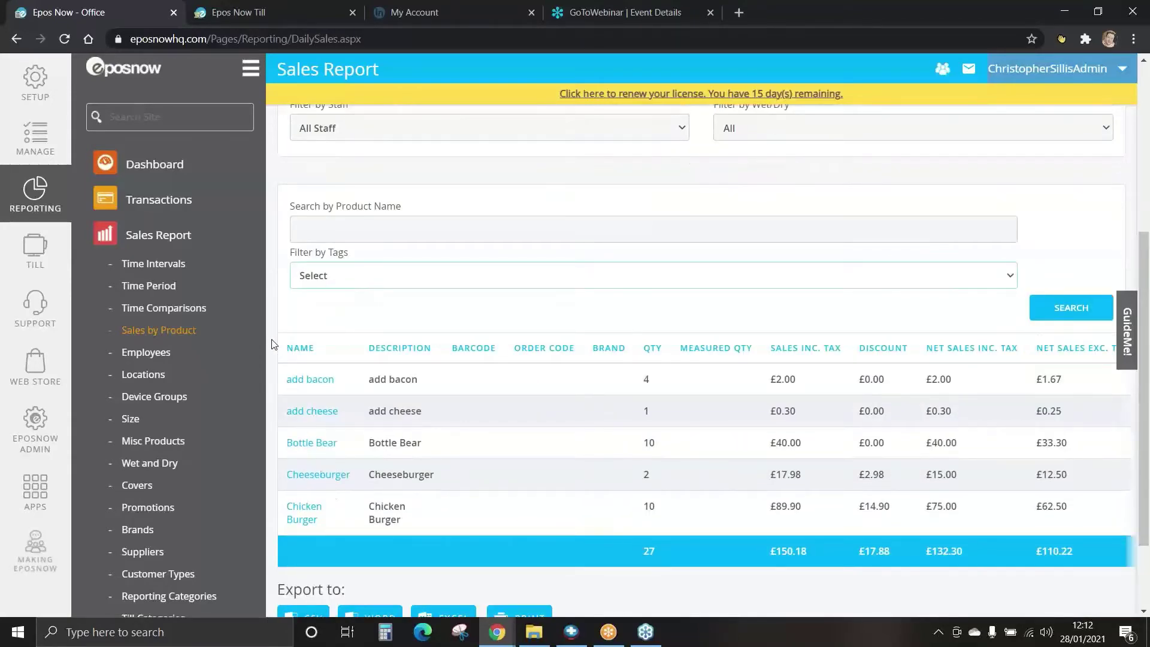
pyautogui.scroll(-1, 272, 345)
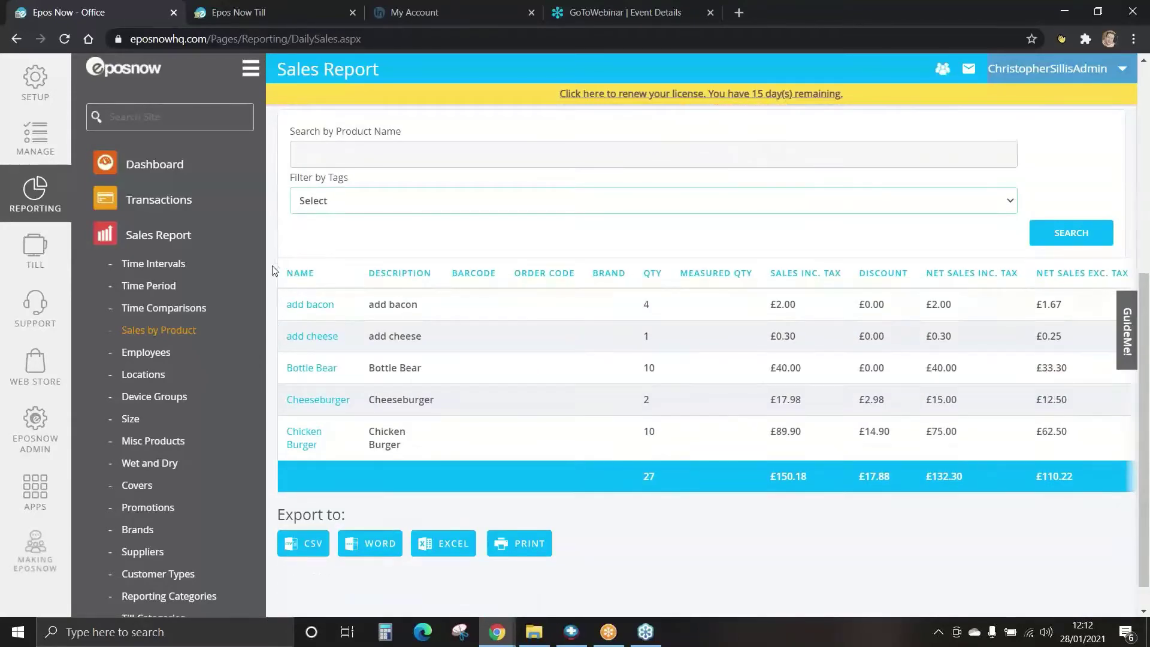
pyautogui.scroll(-1, 275, 270)
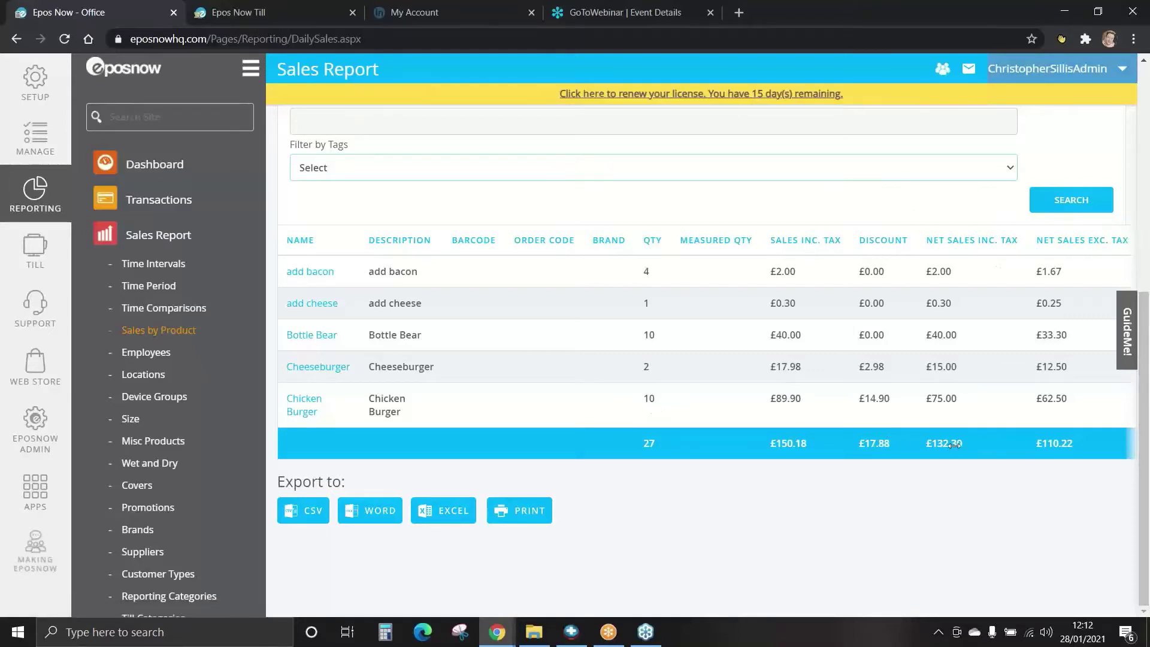
pyautogui.moveTo(1047, 442); pyautogui.dragTo(610, 457)
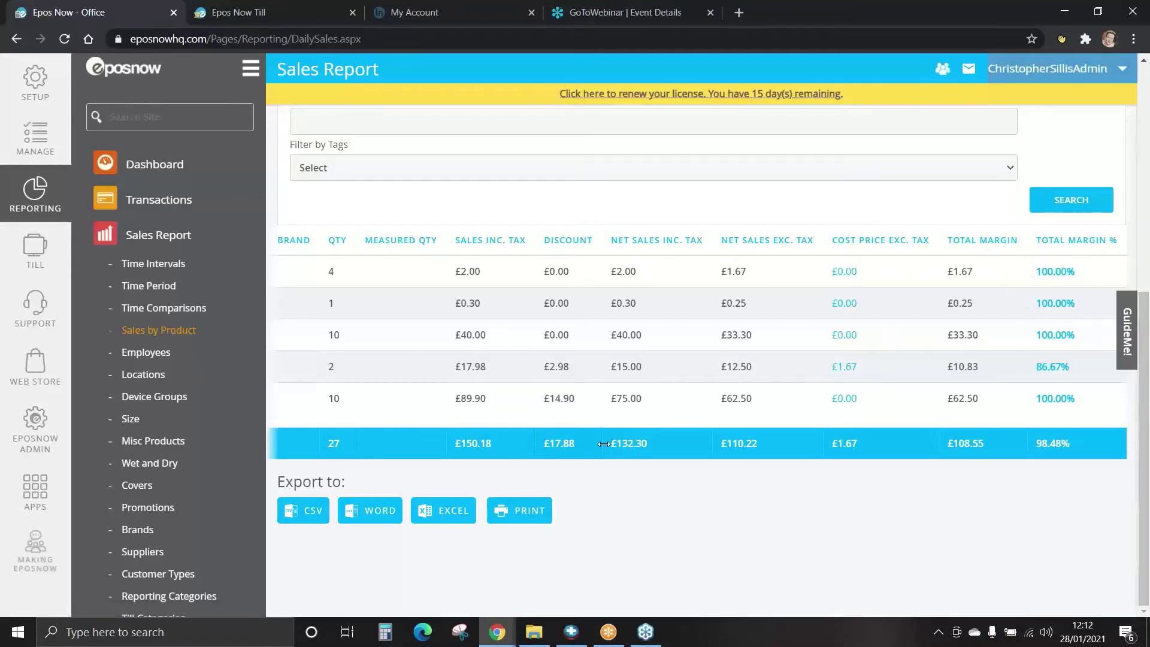
pyautogui.moveTo(553, 443); pyautogui.dragTo(899, 469)
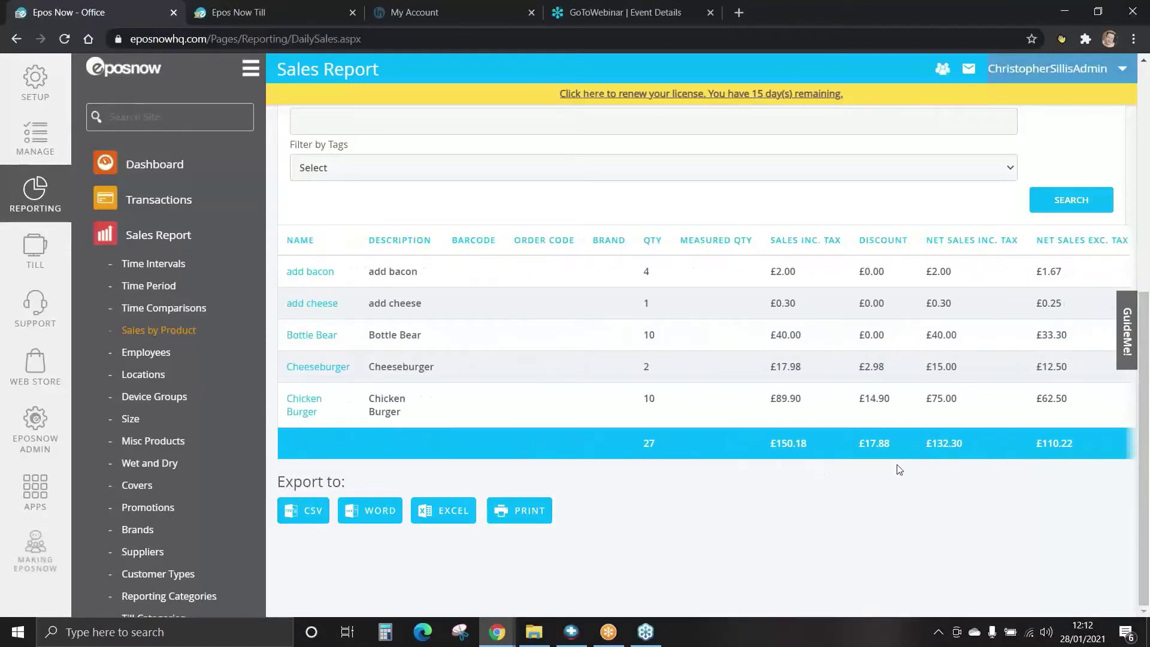
# Look through the Employee, Location, Device Group and Size reports, ending on Misc Products.
pyautogui.click(148, 355)
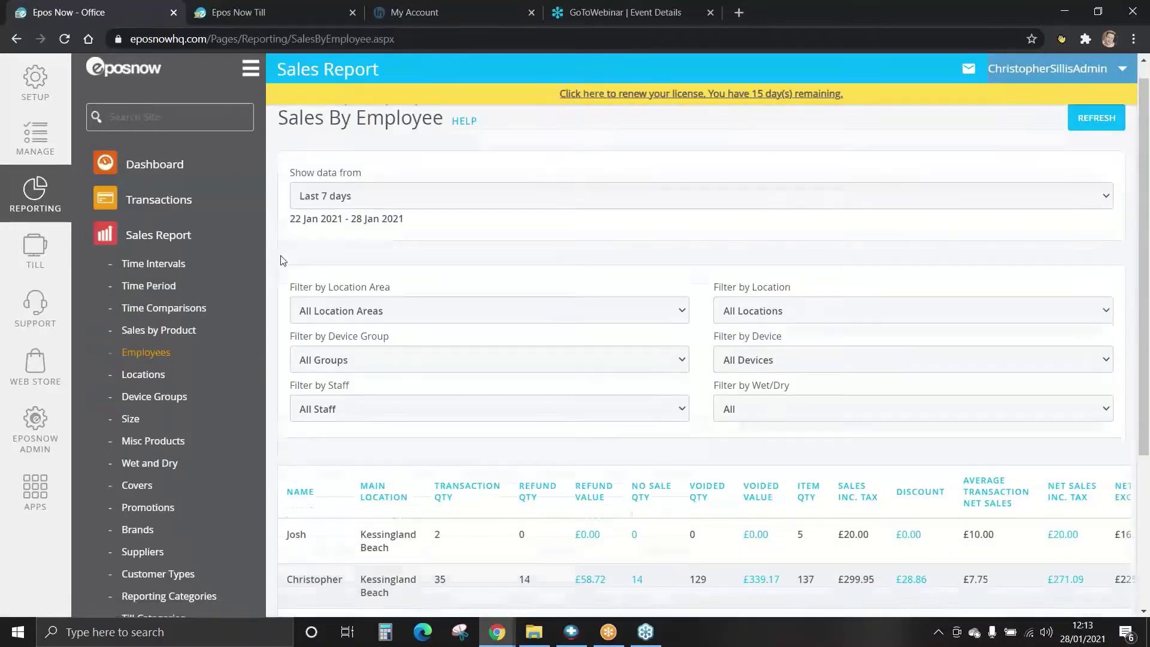
pyautogui.scroll(-2, 283, 261)
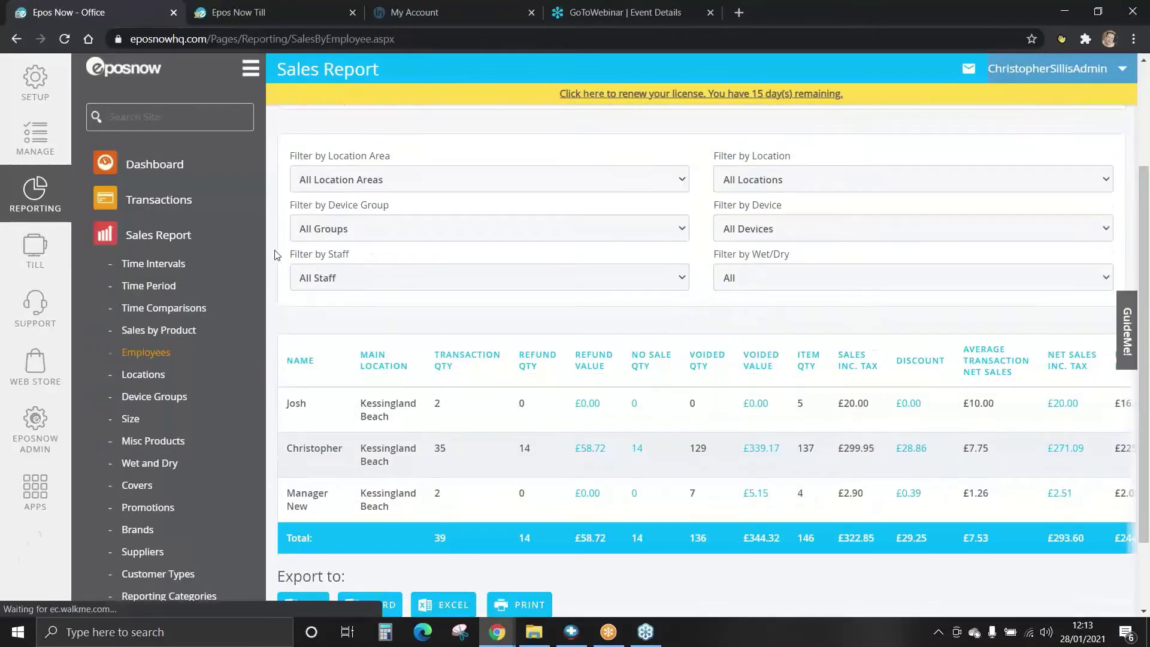
pyautogui.click(143, 375)
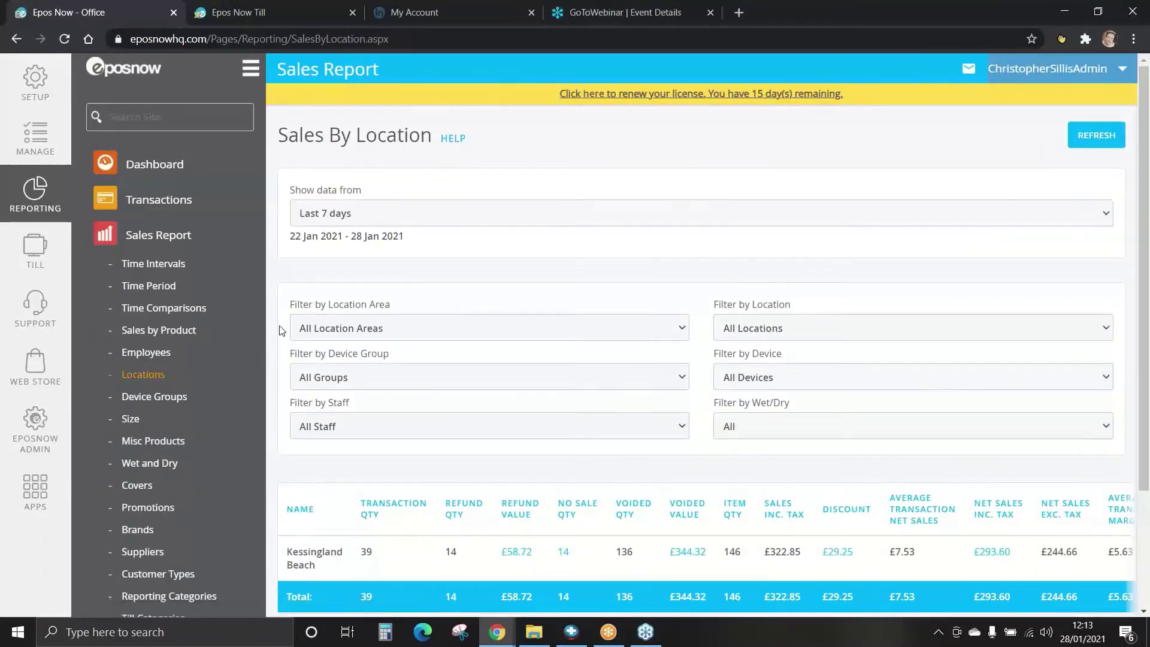
pyautogui.scroll(-3, 280, 330)
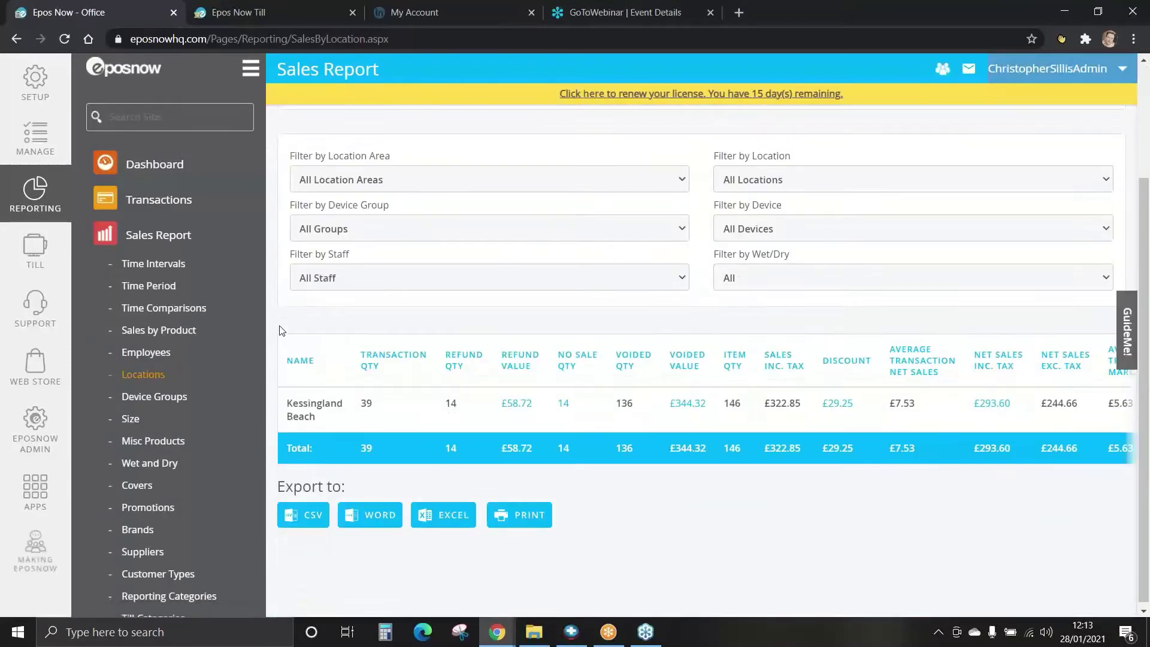
pyautogui.click(157, 398)
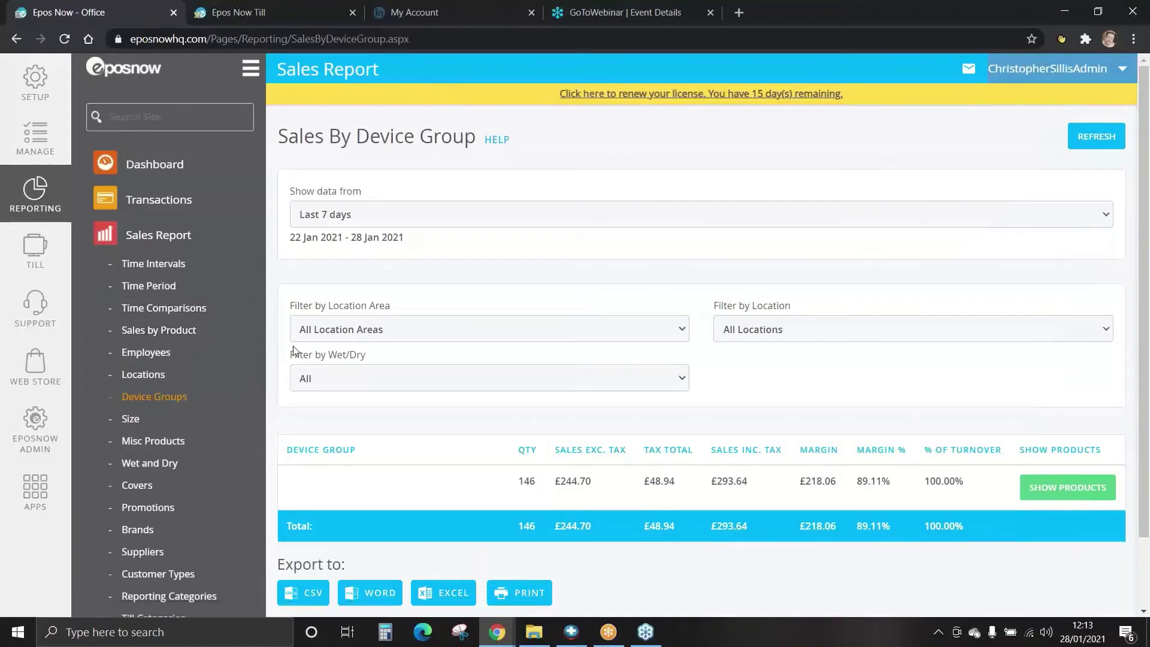
pyautogui.scroll(-2, 283, 352)
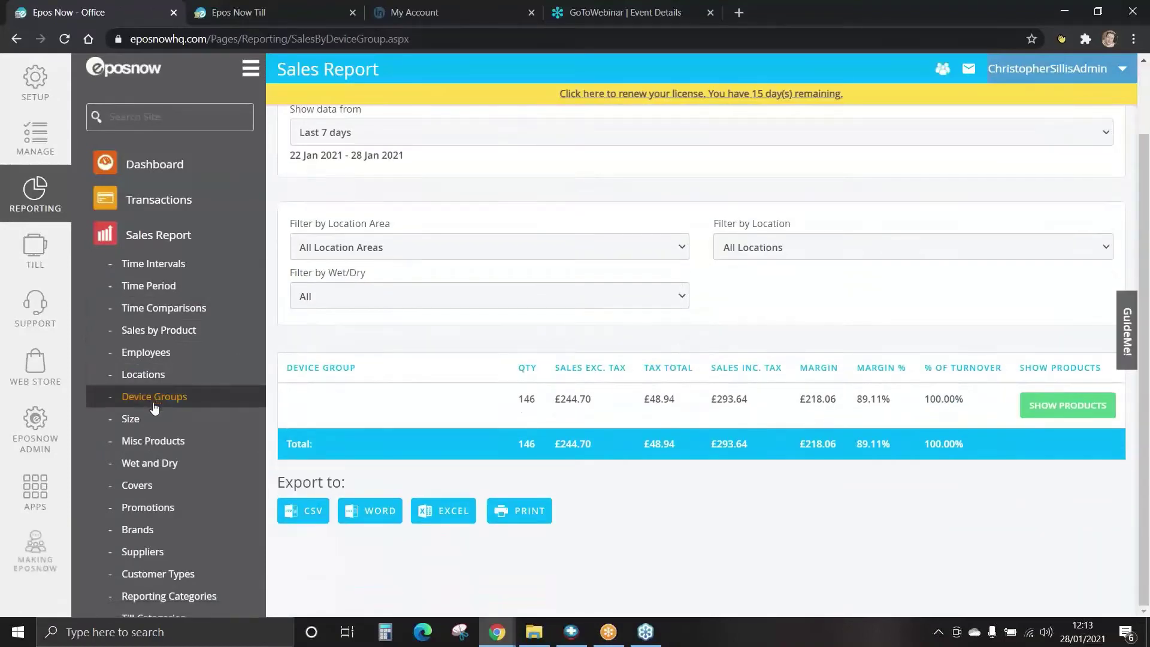
pyautogui.click(122, 418)
pyautogui.scroll(-3, 307, 373)
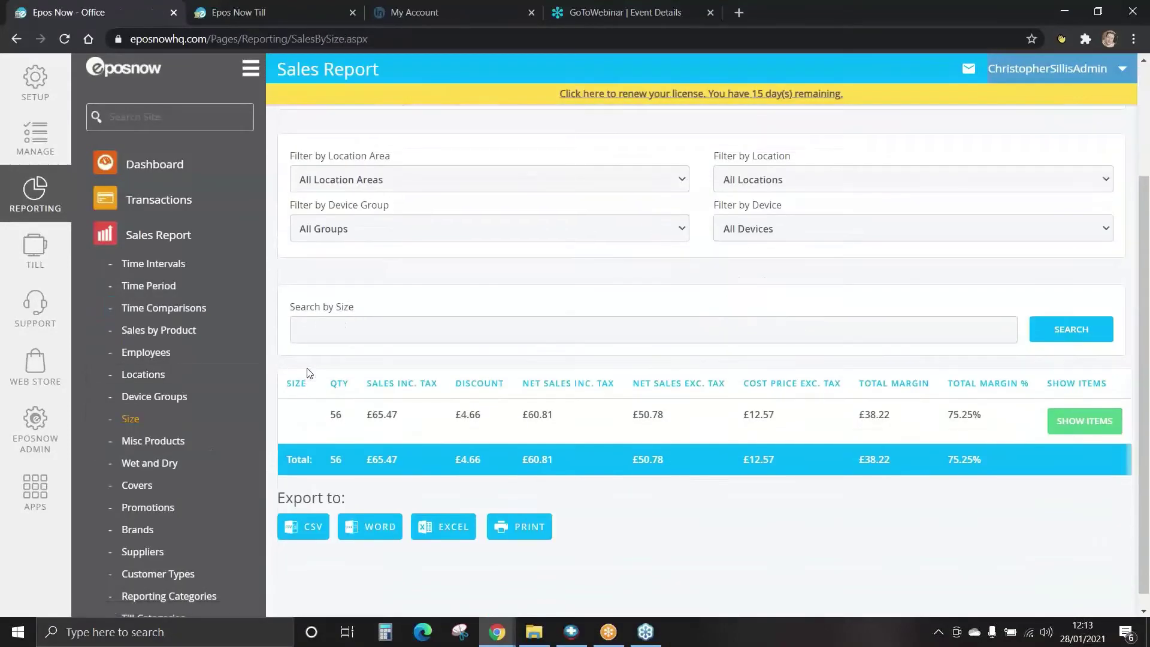
pyautogui.click(158, 442)
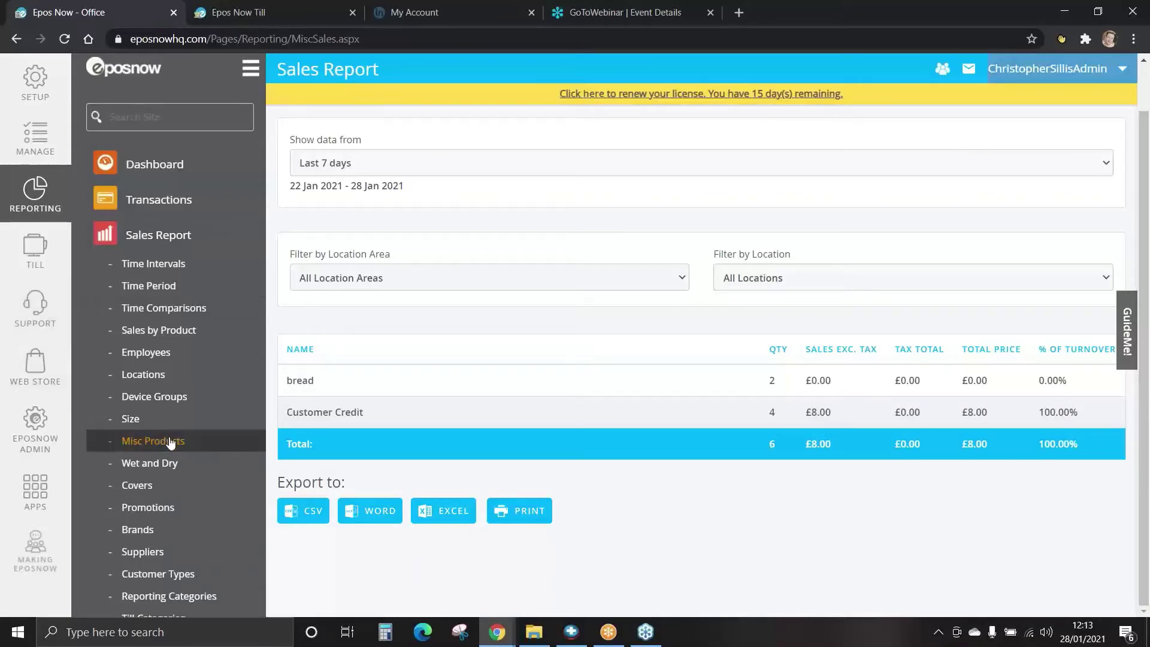
# Go through the Wet and Dry, Covers, Promotions and Brand reports to Turnover By Supplier.
pyautogui.scroll(-2, 170, 443)
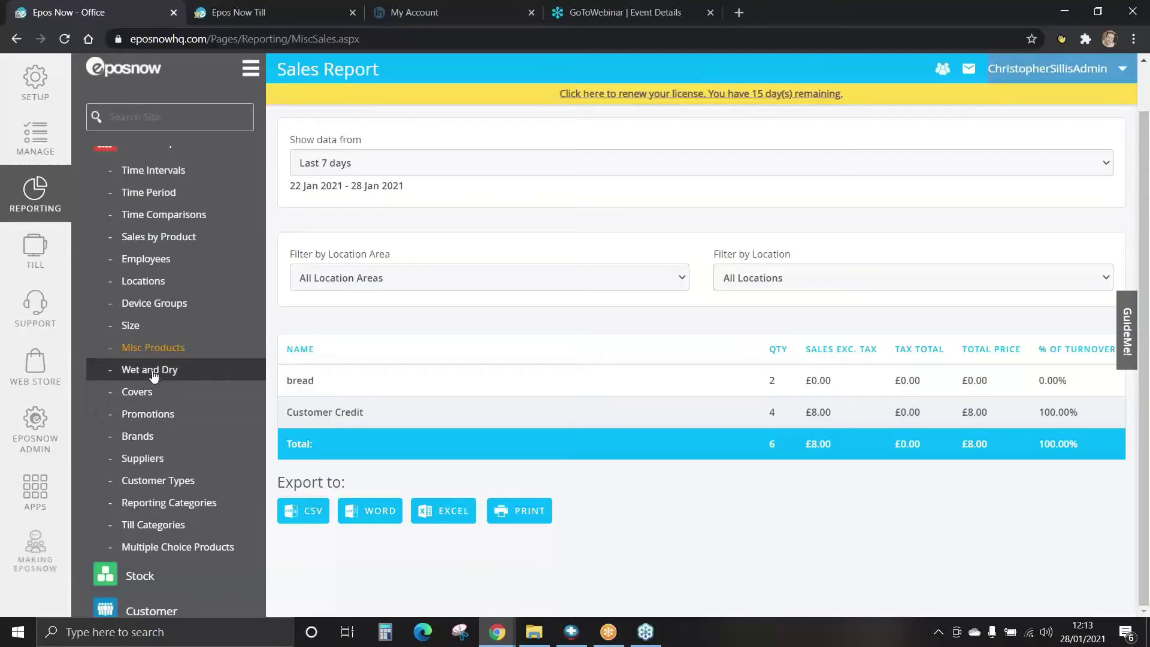
pyautogui.click(154, 372)
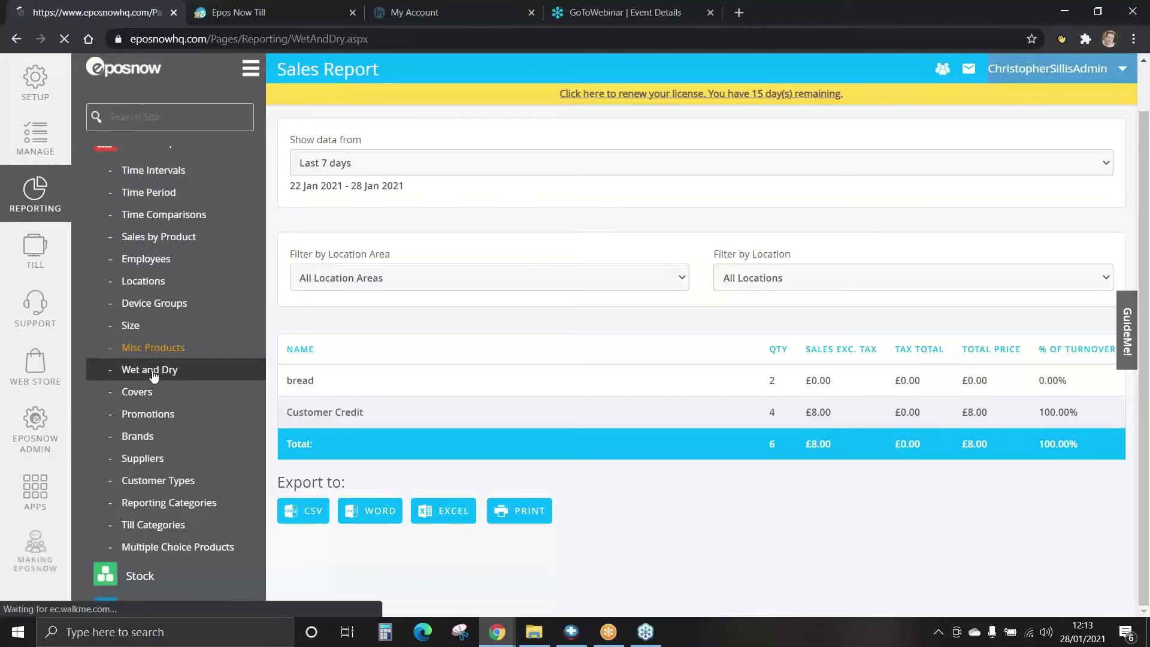
pyautogui.scroll(-2, 287, 371)
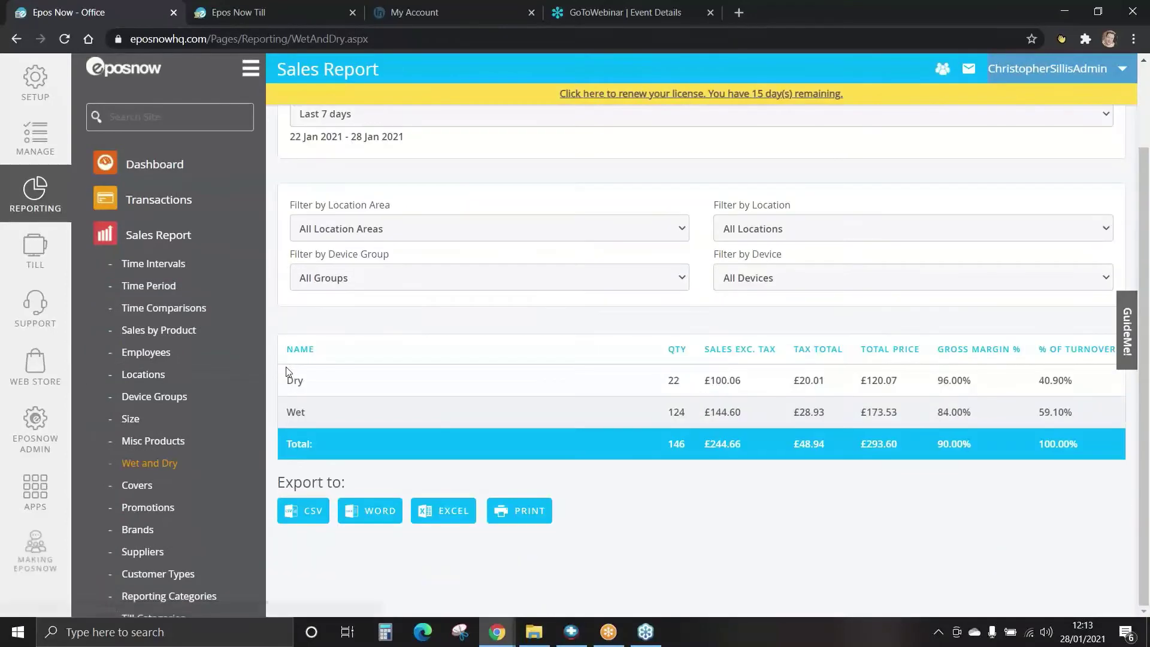
pyautogui.click(139, 486)
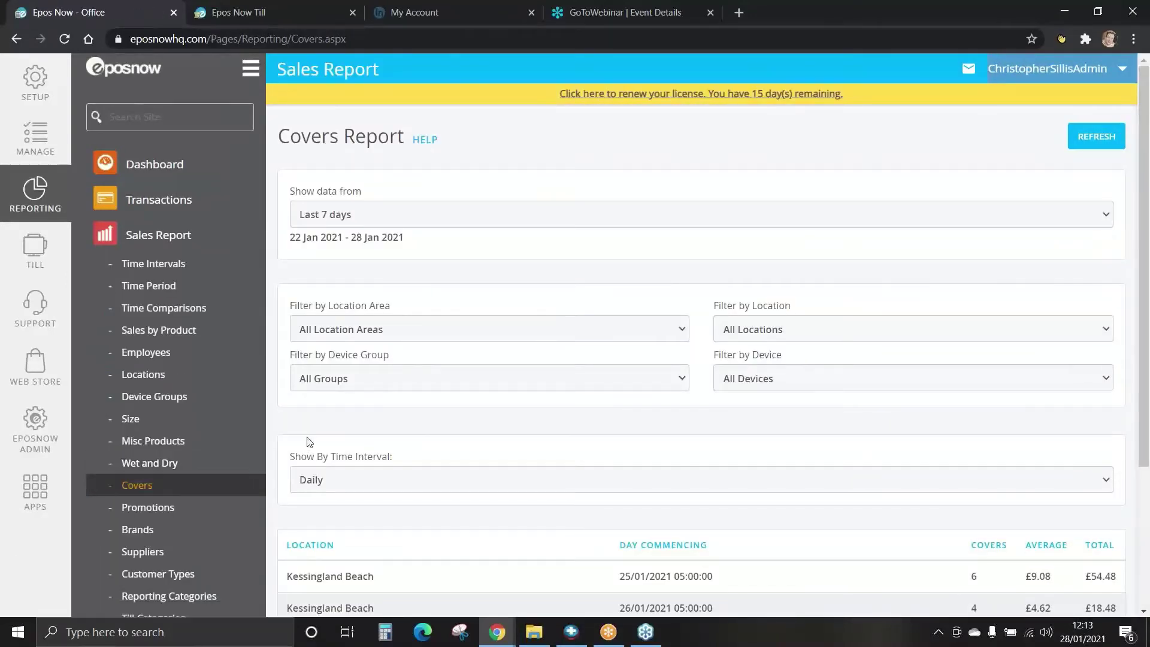
pyautogui.scroll(-3, 301, 441)
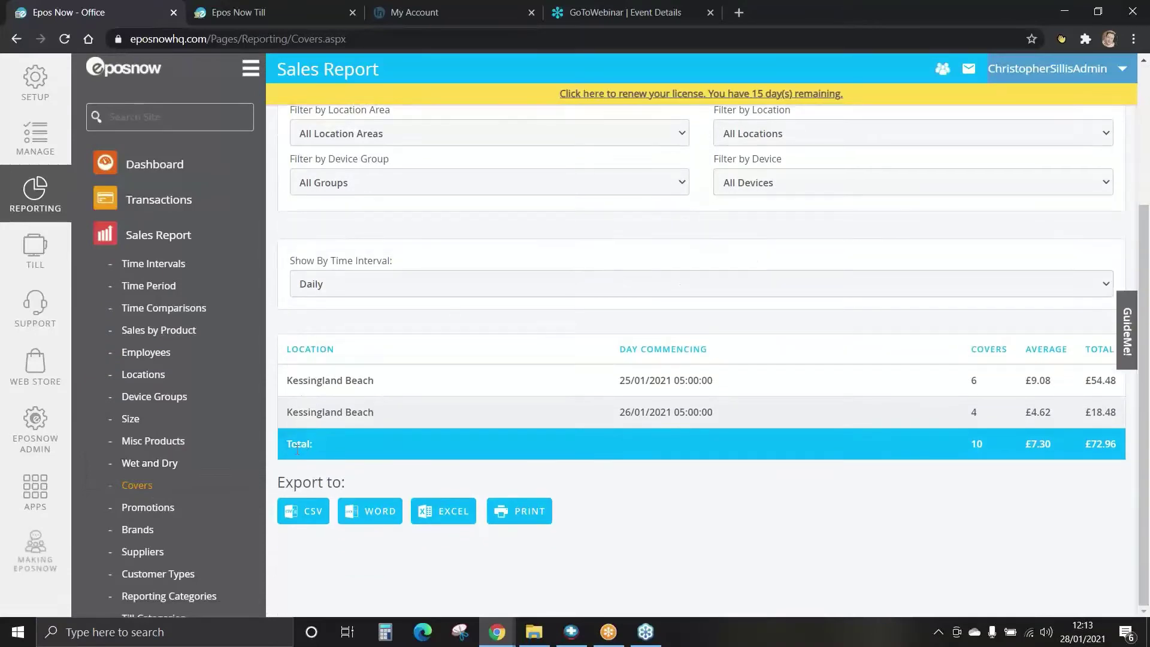
pyautogui.scroll(-2, 239, 477)
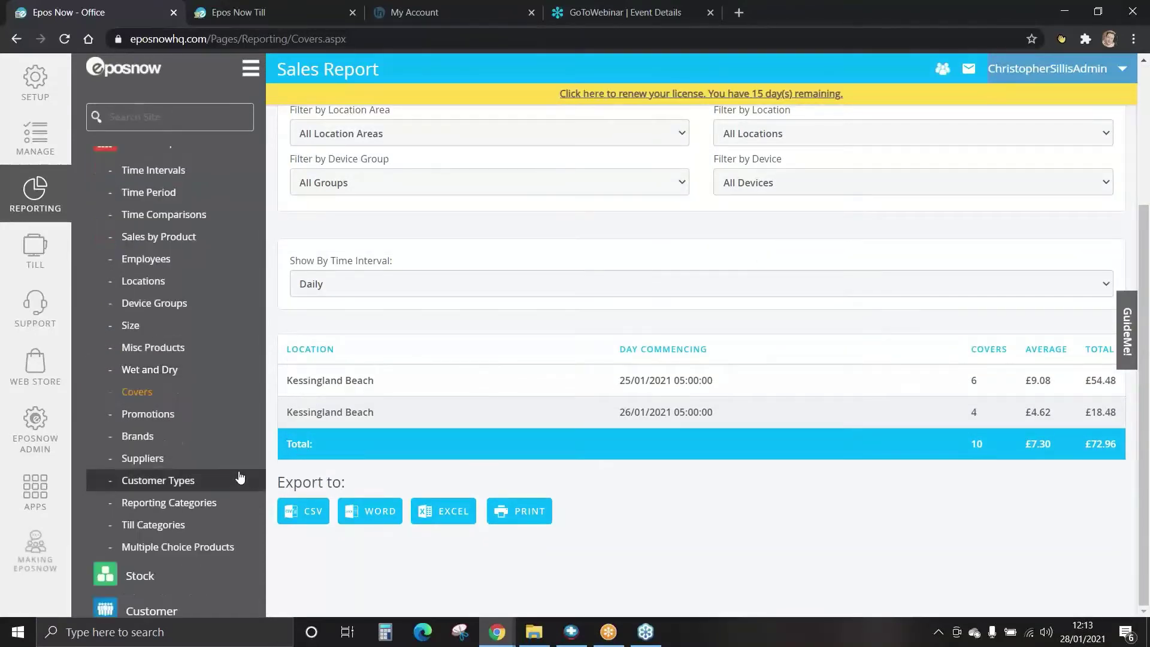
pyautogui.click(148, 415)
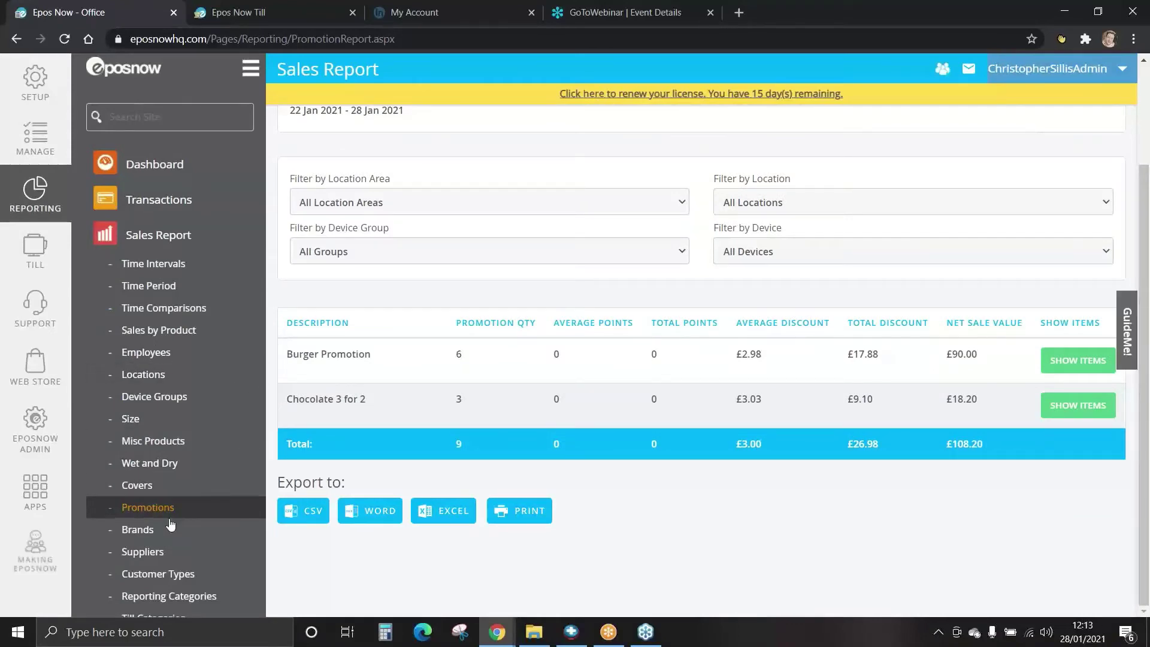
pyautogui.click(138, 529)
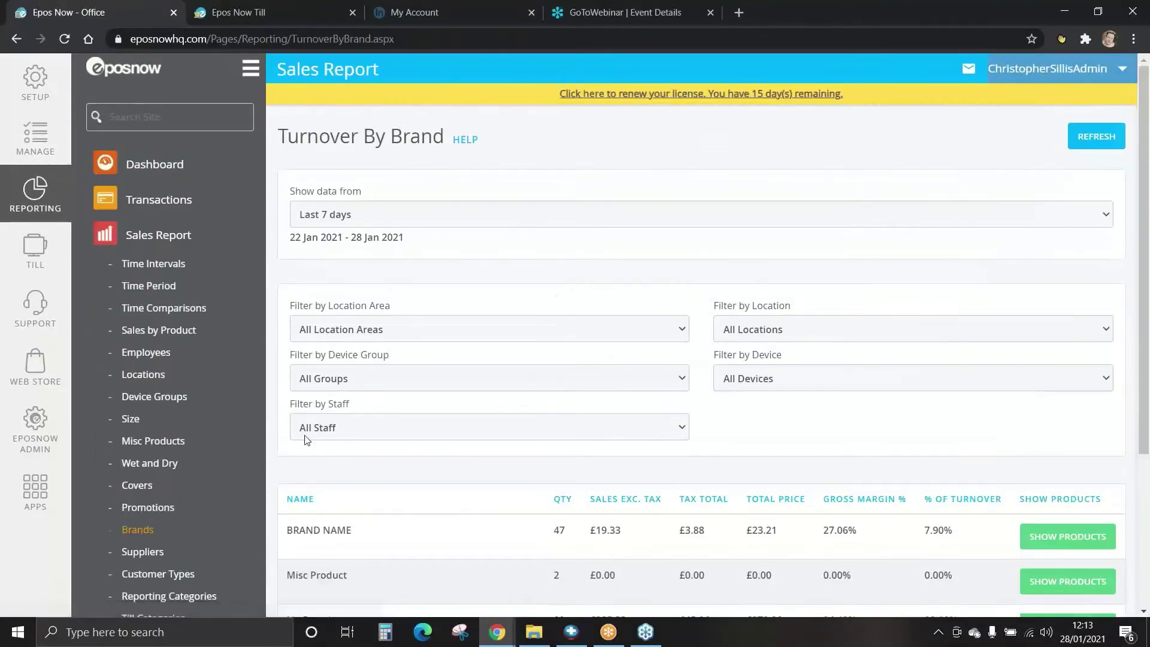
pyautogui.scroll(-4, 278, 434)
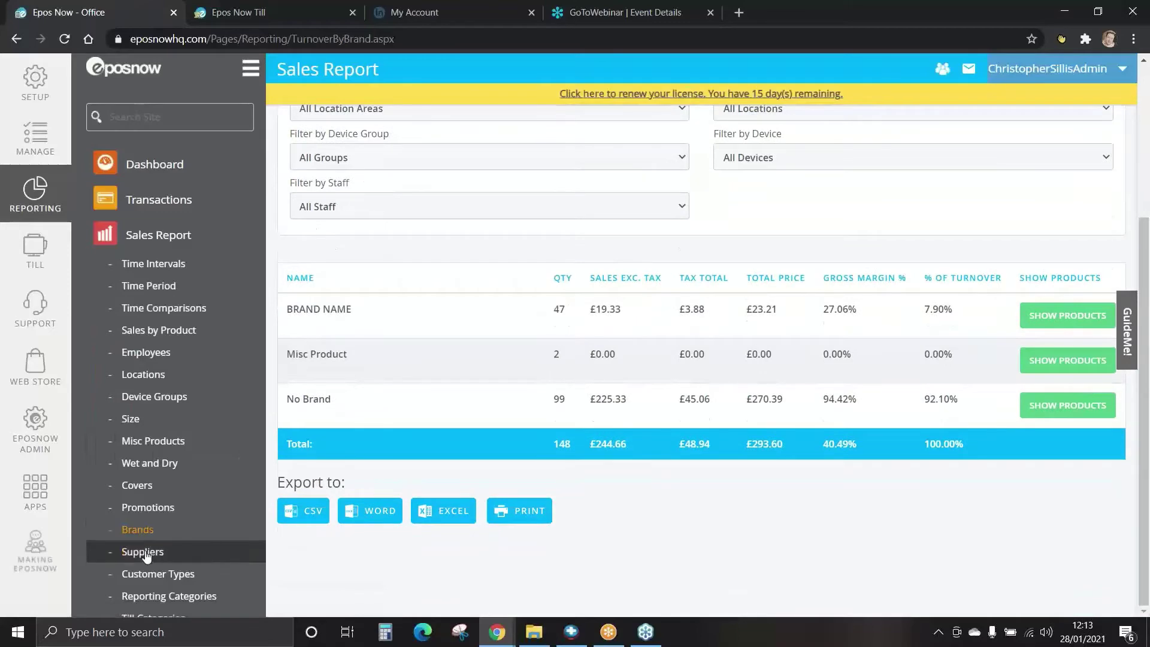
pyautogui.click(151, 550)
# List Brakez's product sales: CAN OF BEAN, 48 sold, £34.32, 70.73% margin.
pyautogui.scroll(-2, 380, 429)
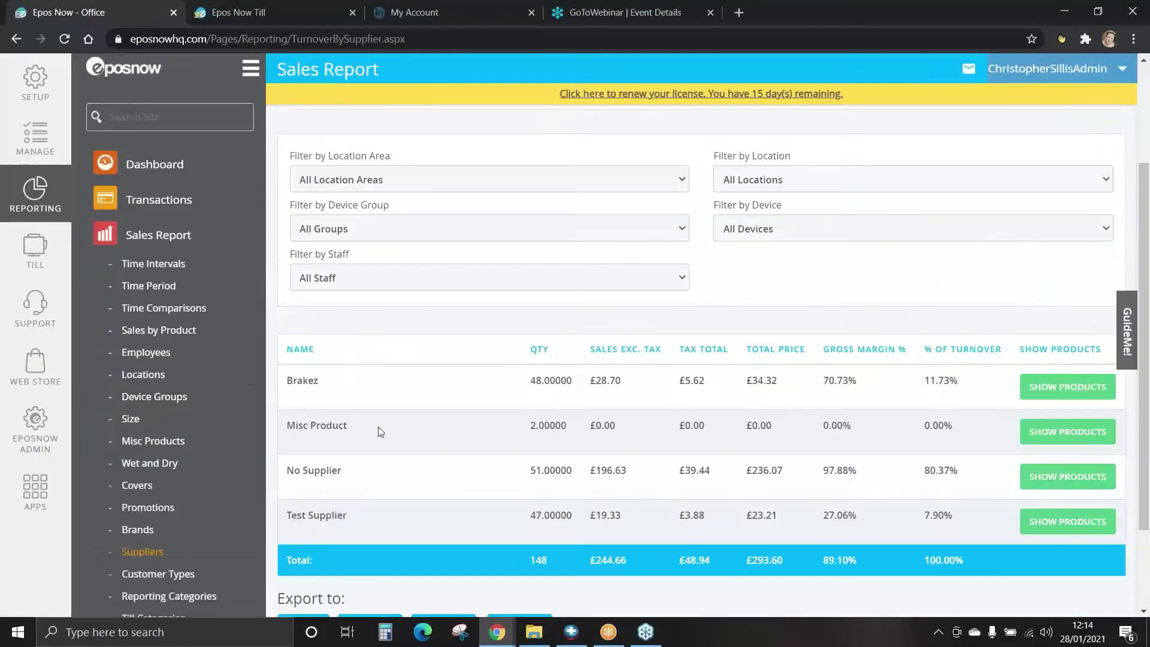
pyautogui.scroll(-1, 432, 432)
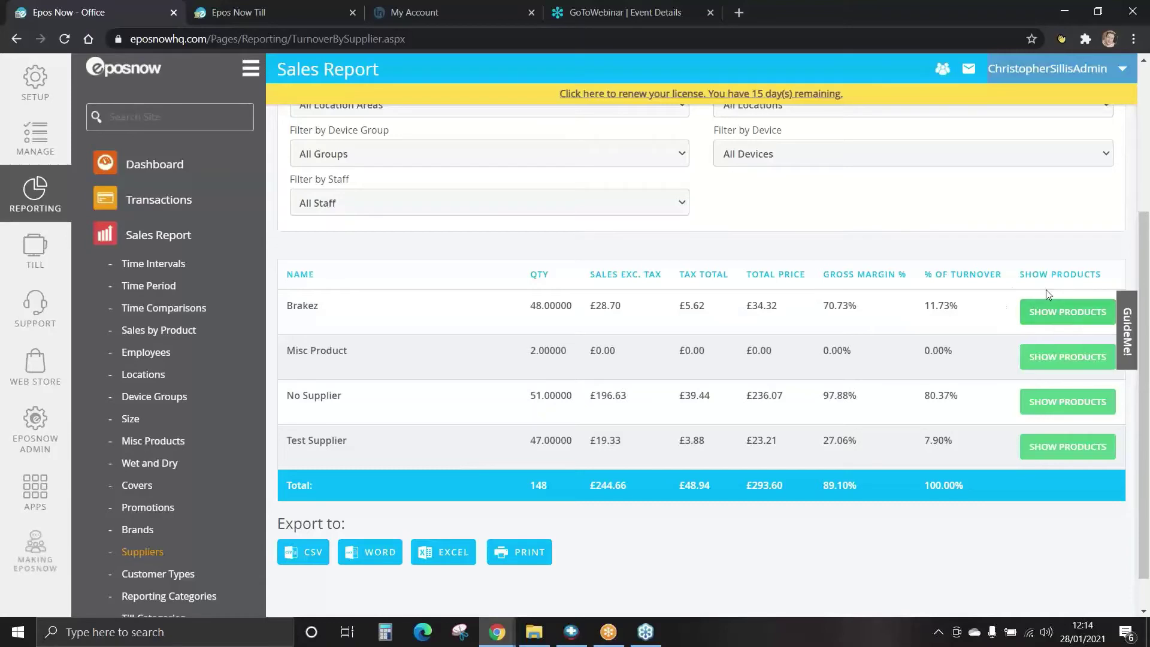
pyautogui.click(1071, 319)
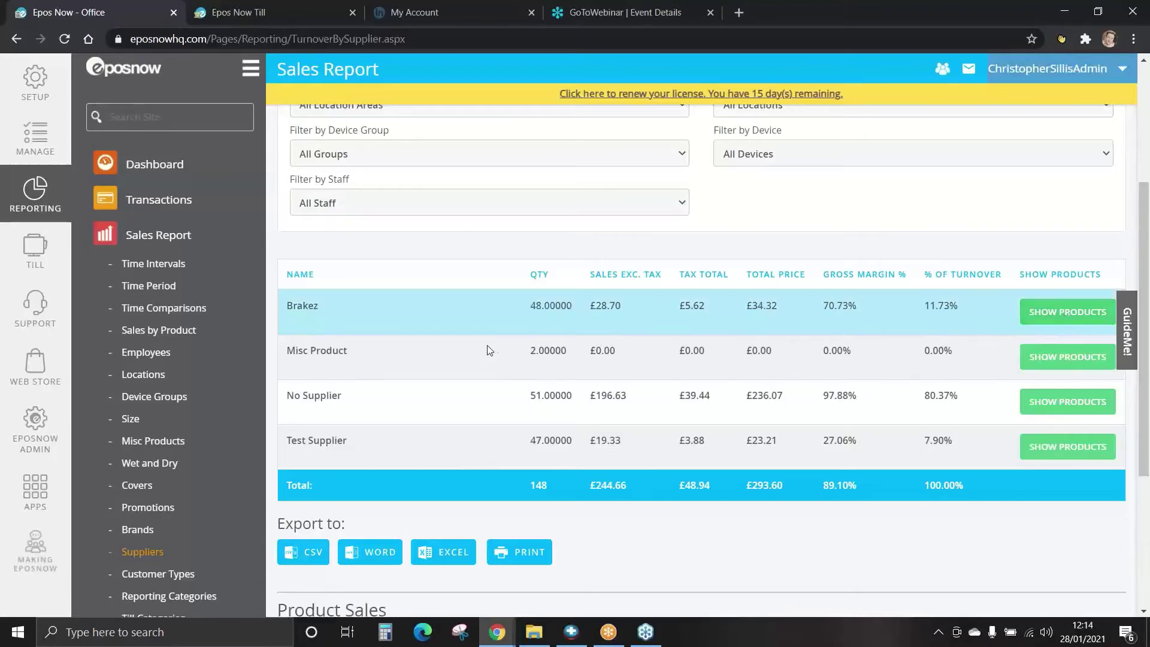
pyautogui.scroll(-4, 557, 334)
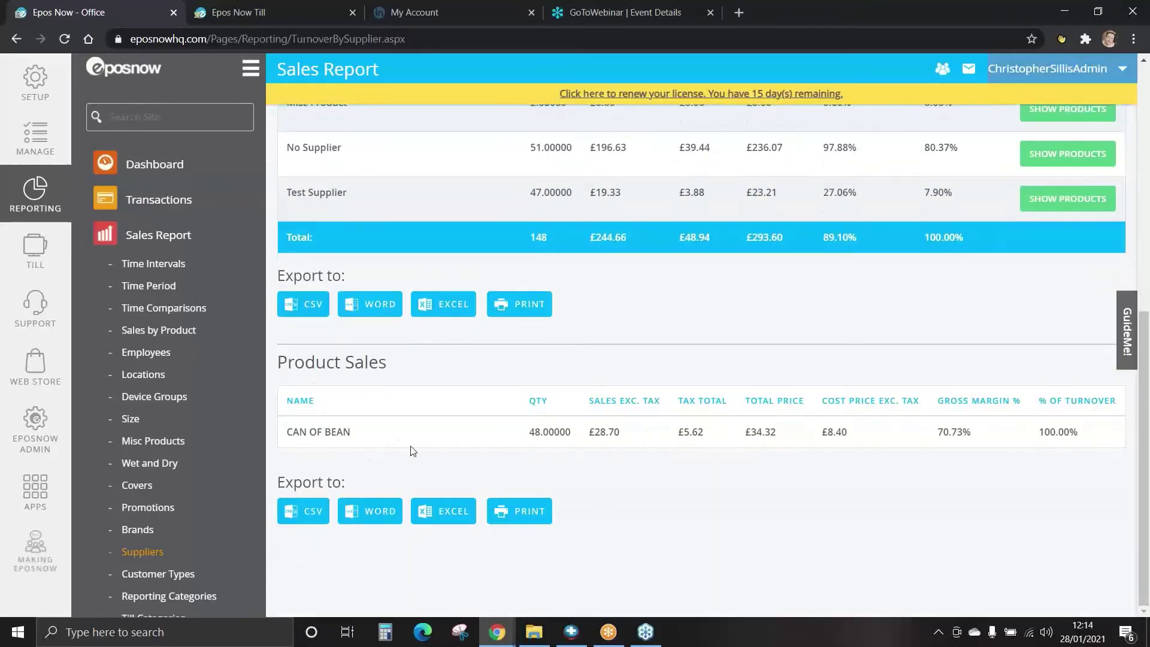
pyautogui.scroll(-3, 168, 390)
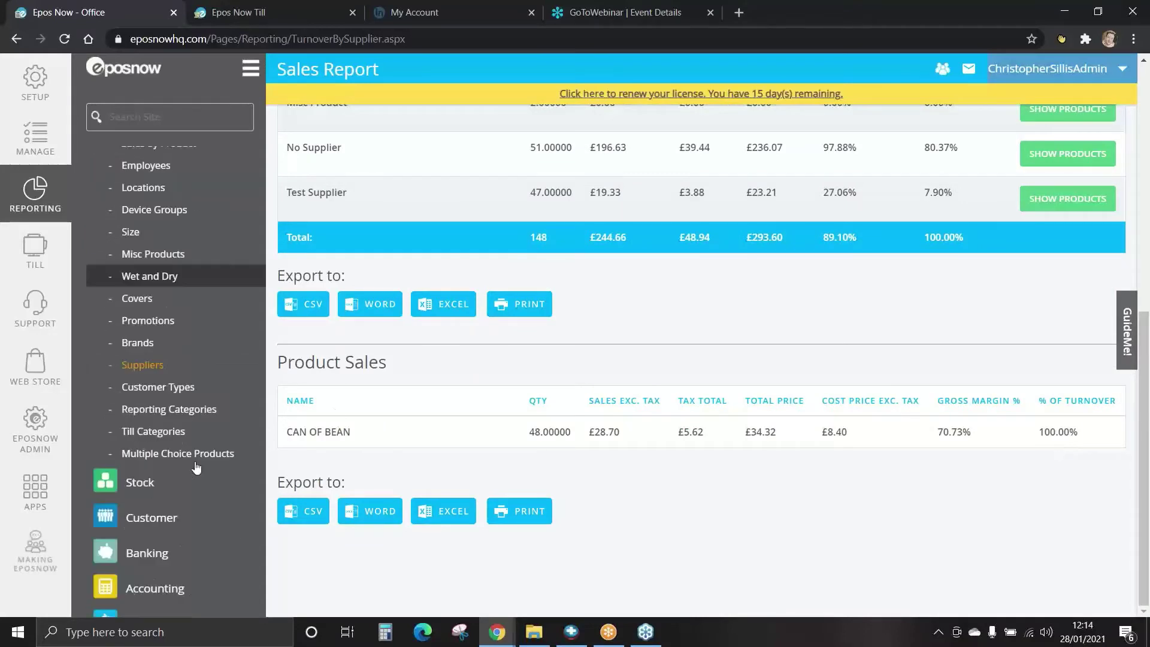
# View the Customer Type and Turnover by Reporting Category reports.
pyautogui.click(156, 389)
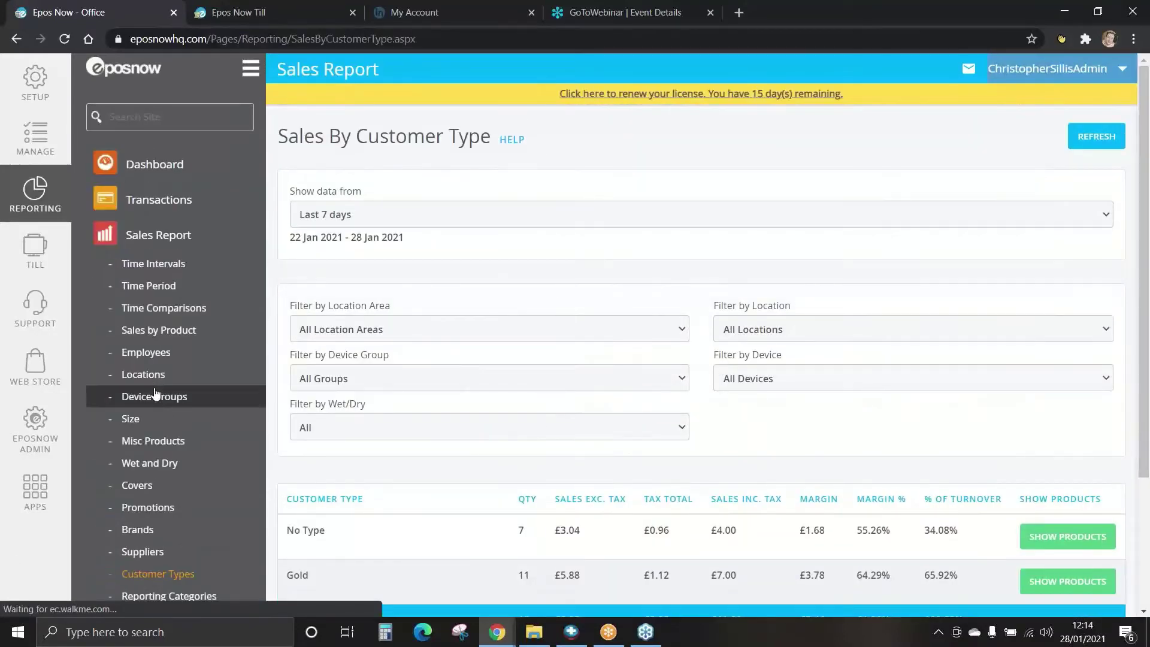
pyautogui.scroll(-3, 302, 453)
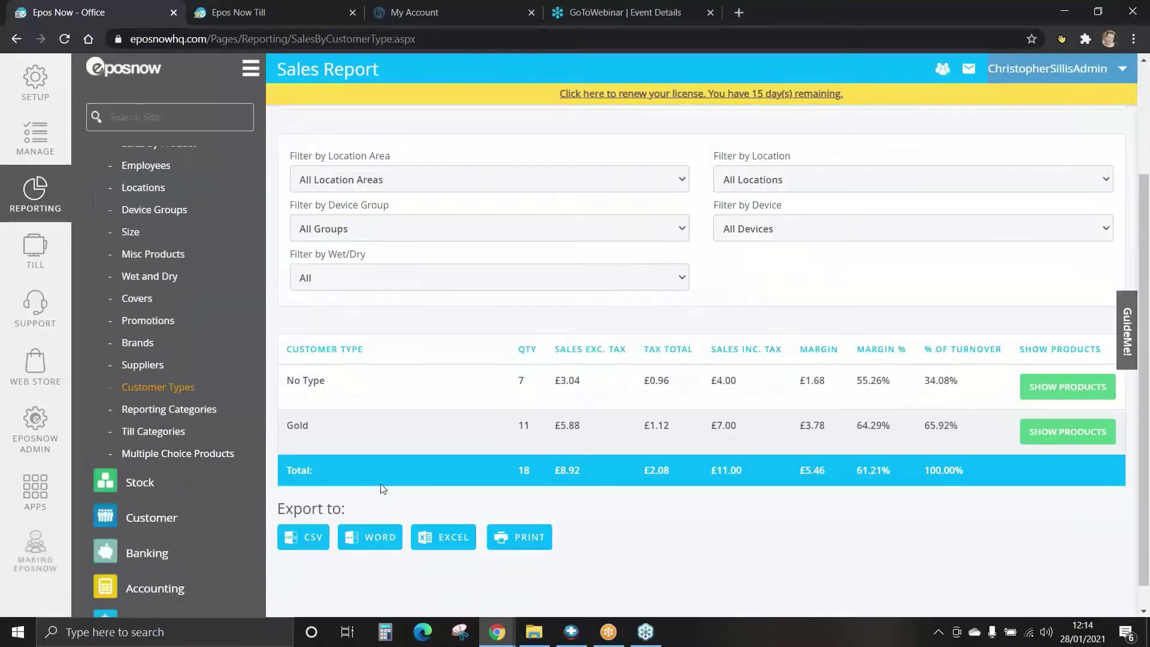
pyautogui.click(170, 410)
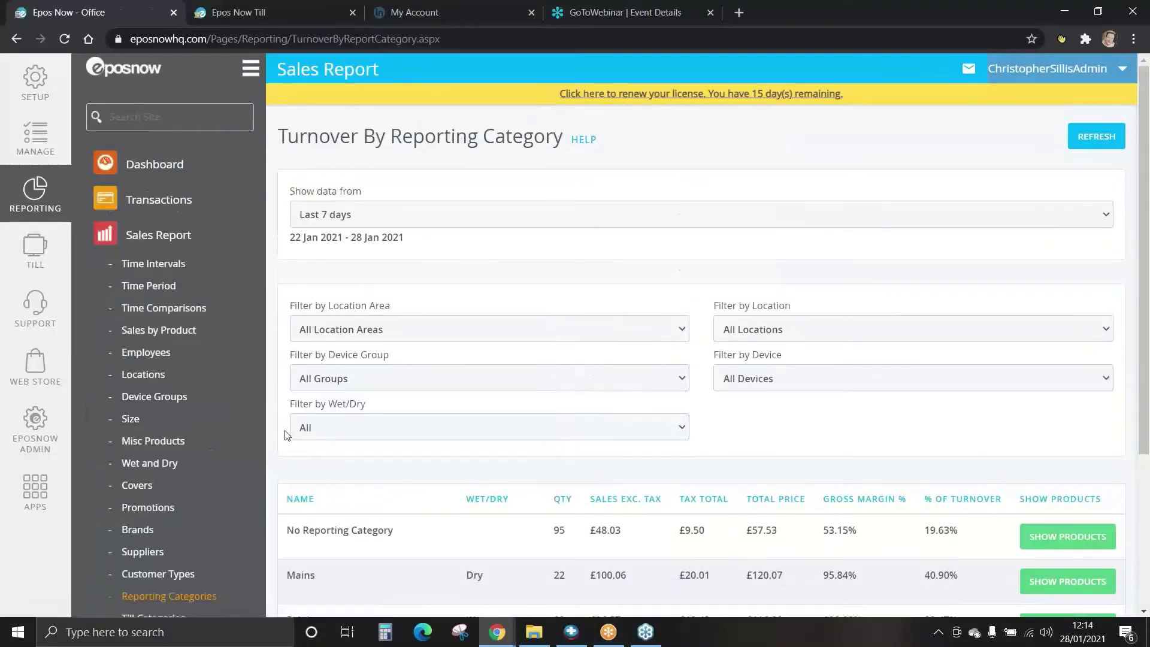
pyautogui.scroll(-3, 288, 433)
pyautogui.scroll(-2, 246, 506)
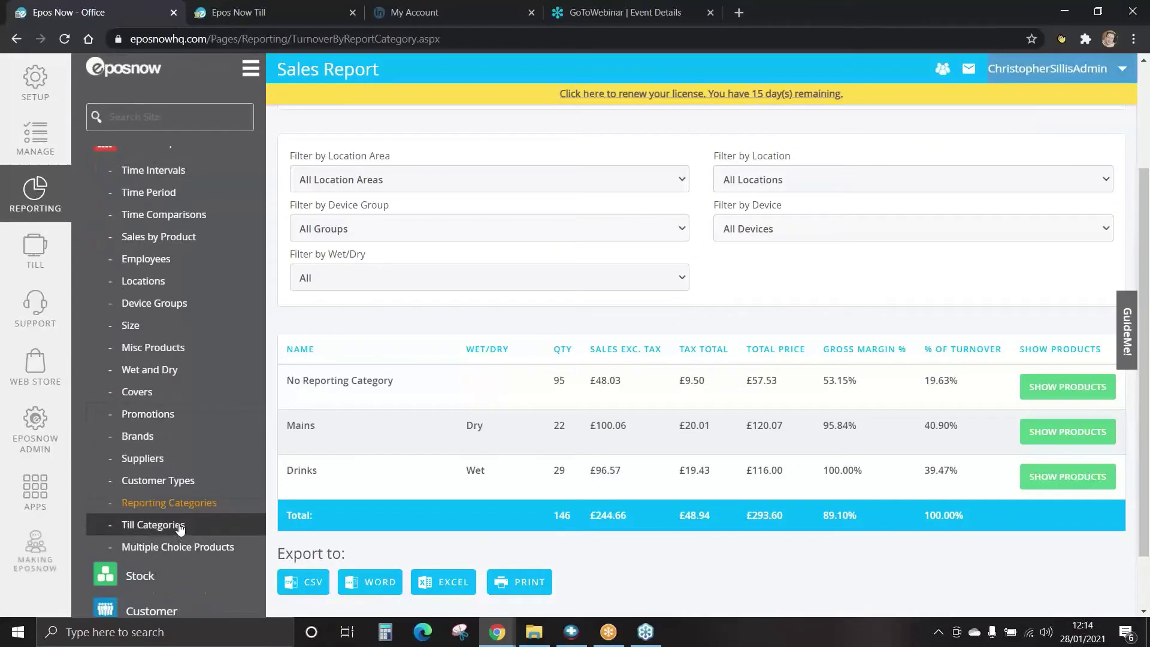
# List Mains products in Turnover By Till Category, then open Multiple Choice Products.
pyautogui.click(180, 526)
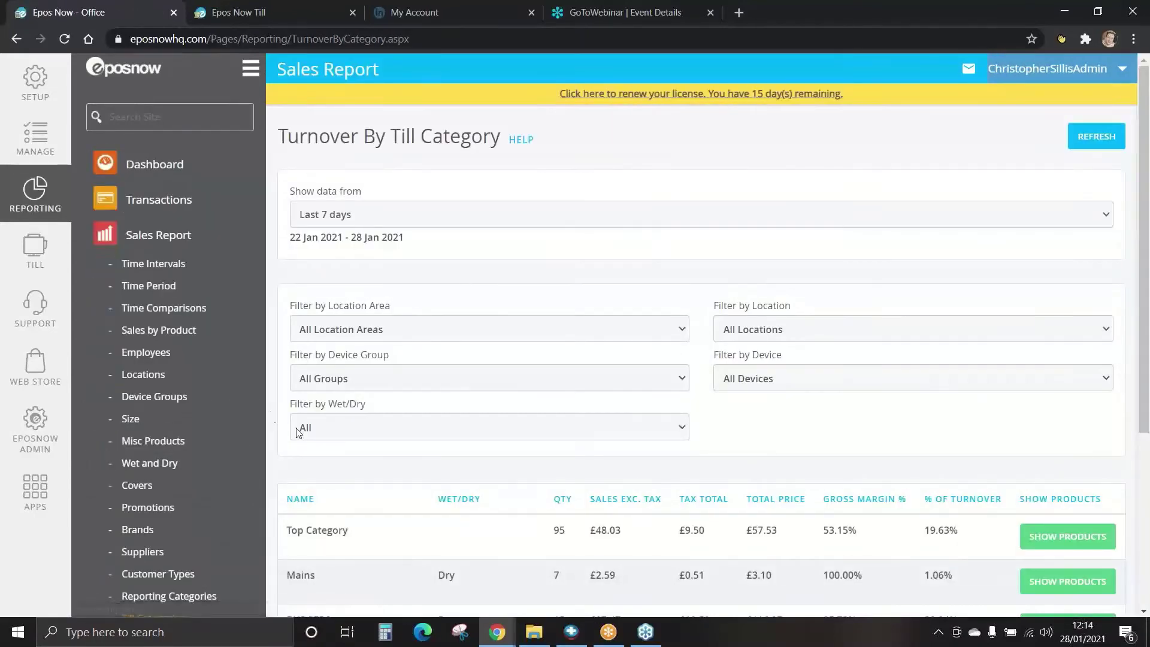
pyautogui.scroll(-3, 295, 438)
pyautogui.scroll(-1, 295, 439)
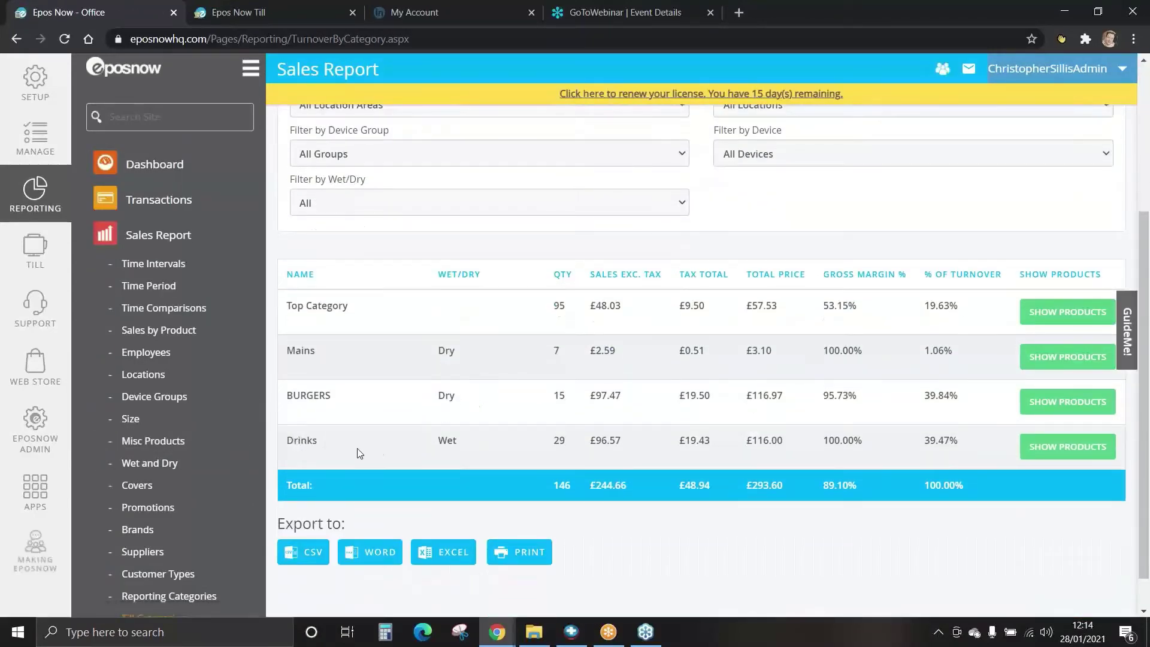
pyautogui.click(1077, 312)
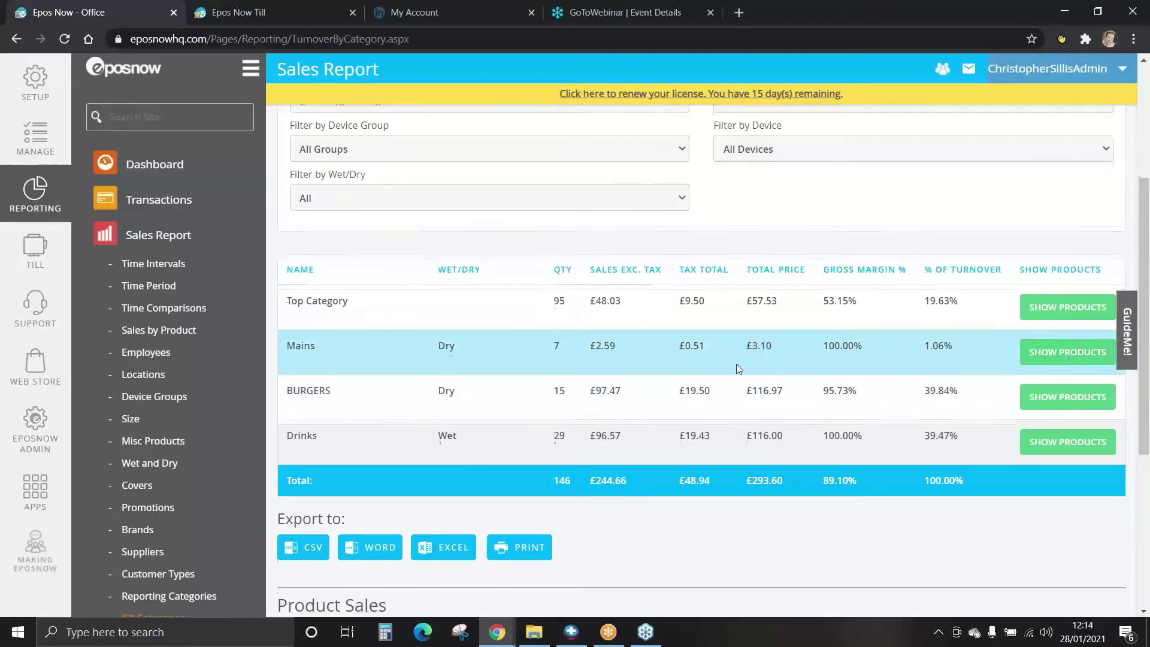
pyautogui.scroll(-5, 739, 368)
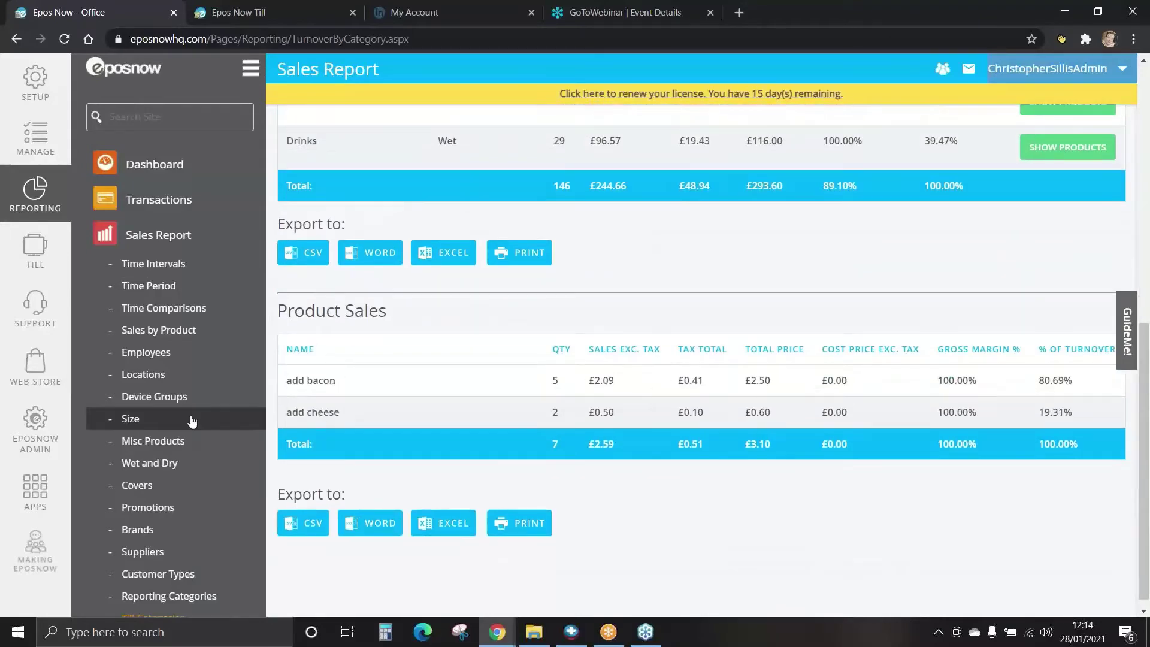
pyautogui.scroll(-2, 185, 426)
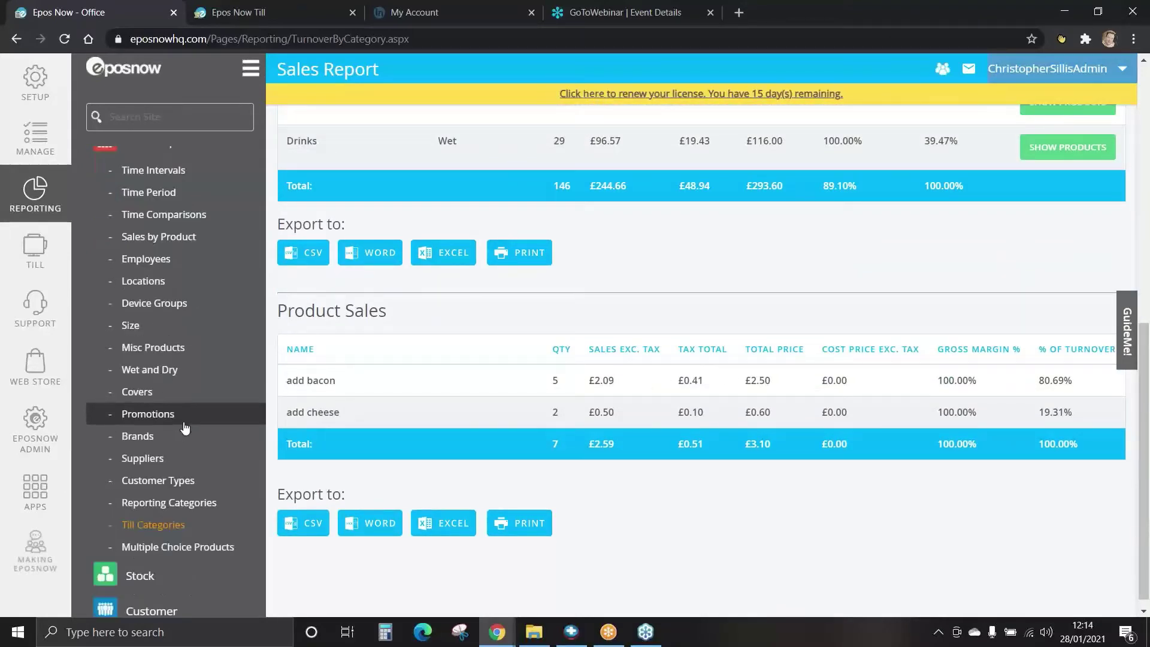
pyautogui.click(195, 548)
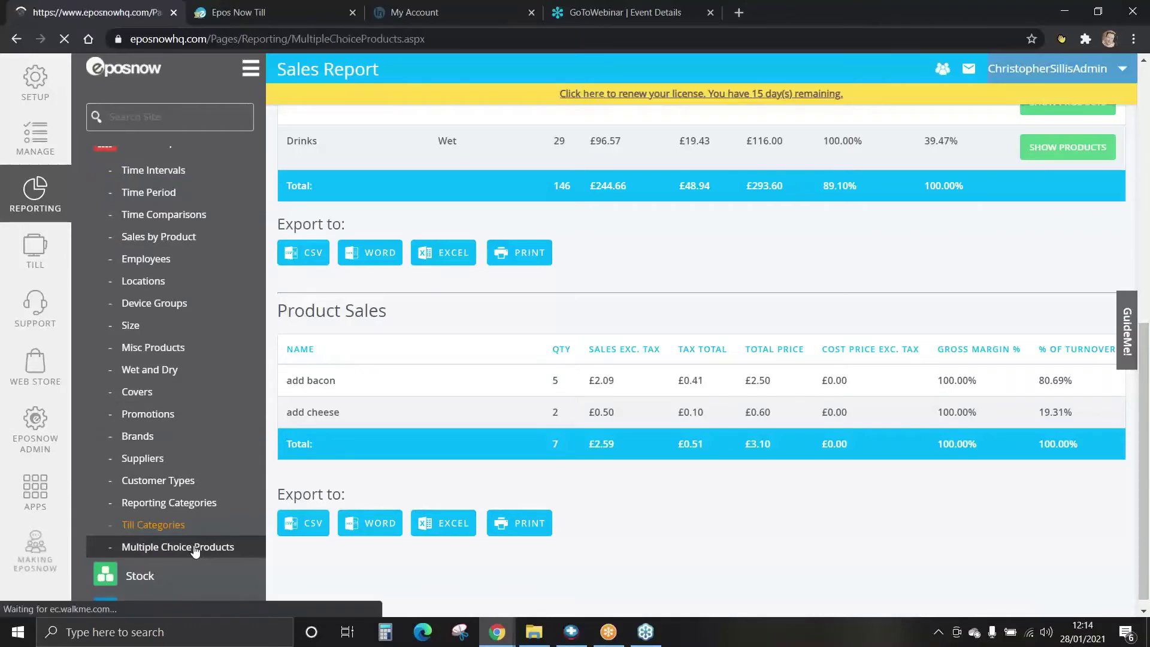
# Review Cheeseburger's bacon and cheese option sales (£30.07), then collapse the Sales Report list.
pyautogui.scroll(-3, 276, 359)
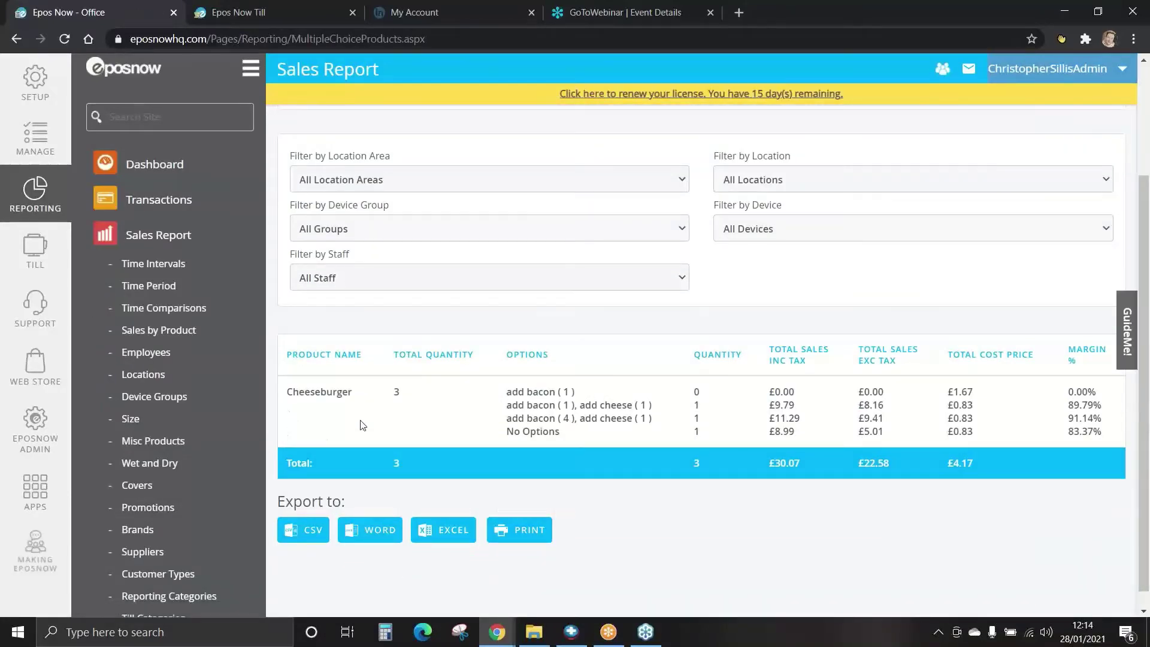
pyautogui.scroll(-1, 360, 425)
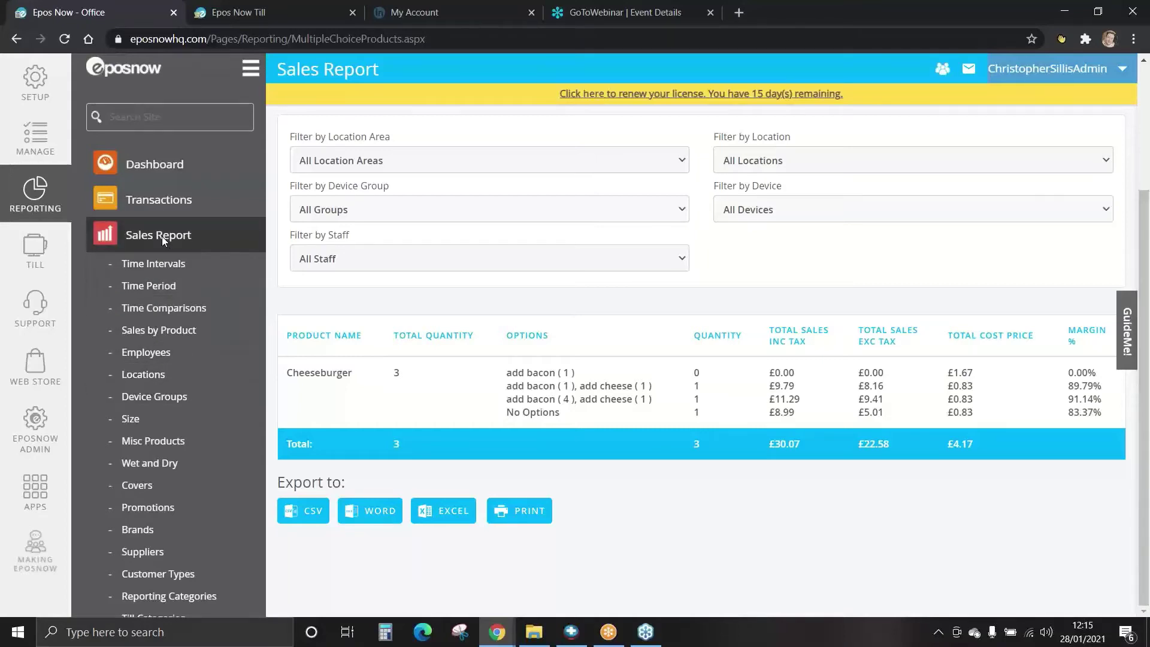
pyautogui.click(162, 236)
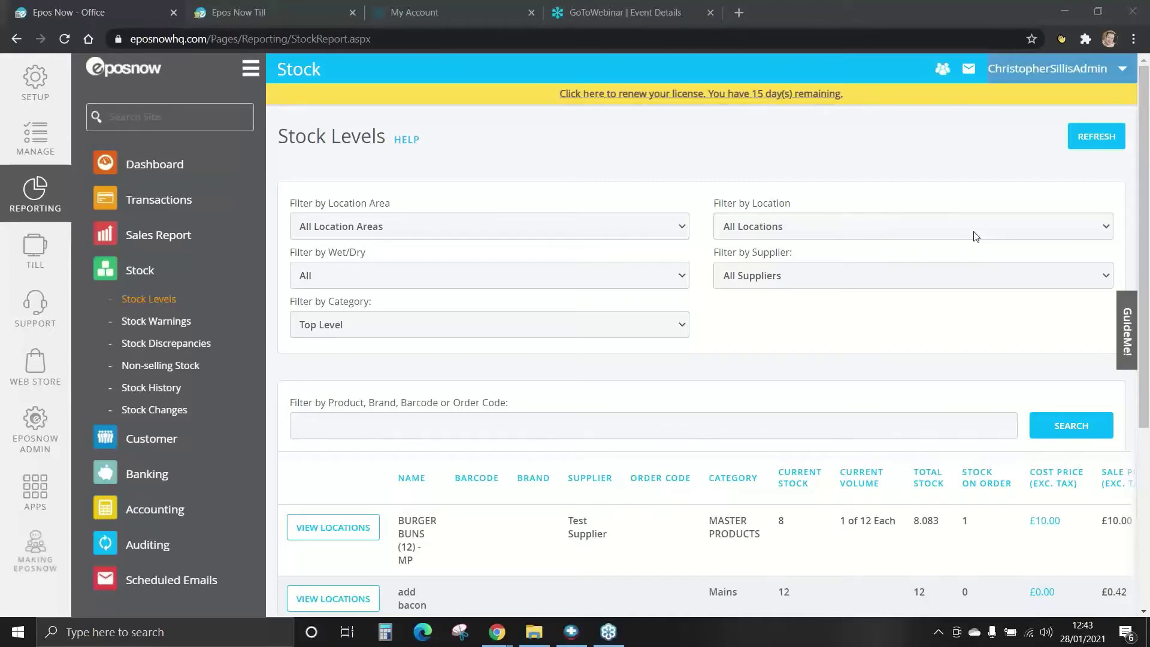
pyautogui.click(145, 301)
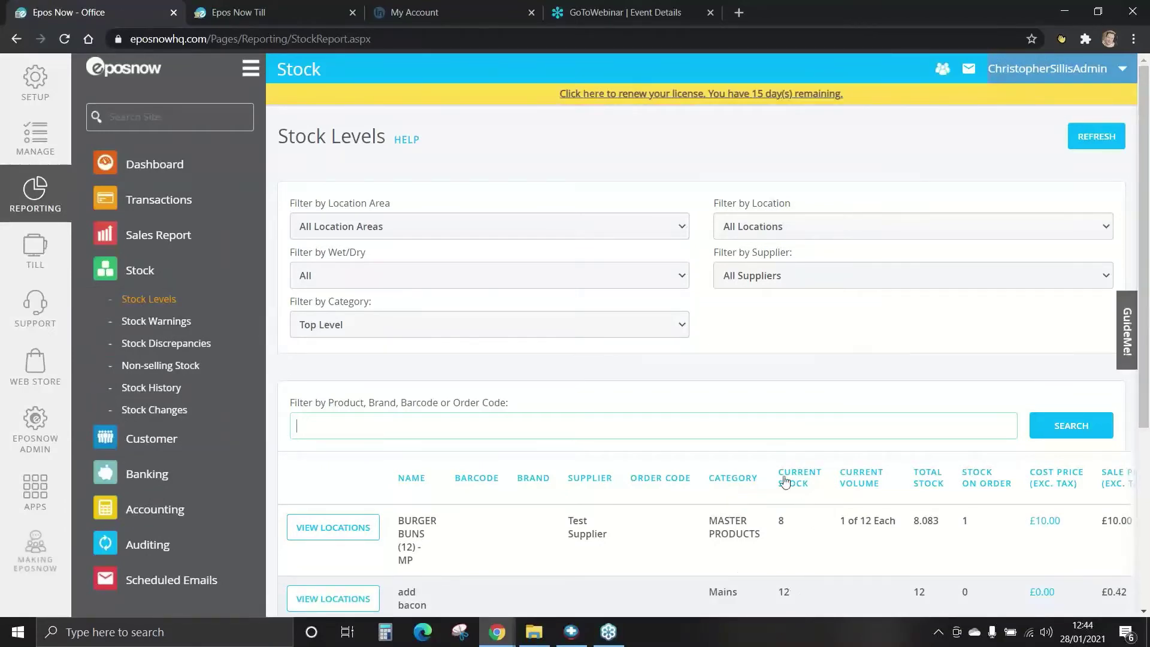
pyautogui.scroll(-3, 788, 503)
pyautogui.scroll(1, 792, 513)
pyautogui.moveTo(803, 531); pyautogui.dragTo(501, 523)
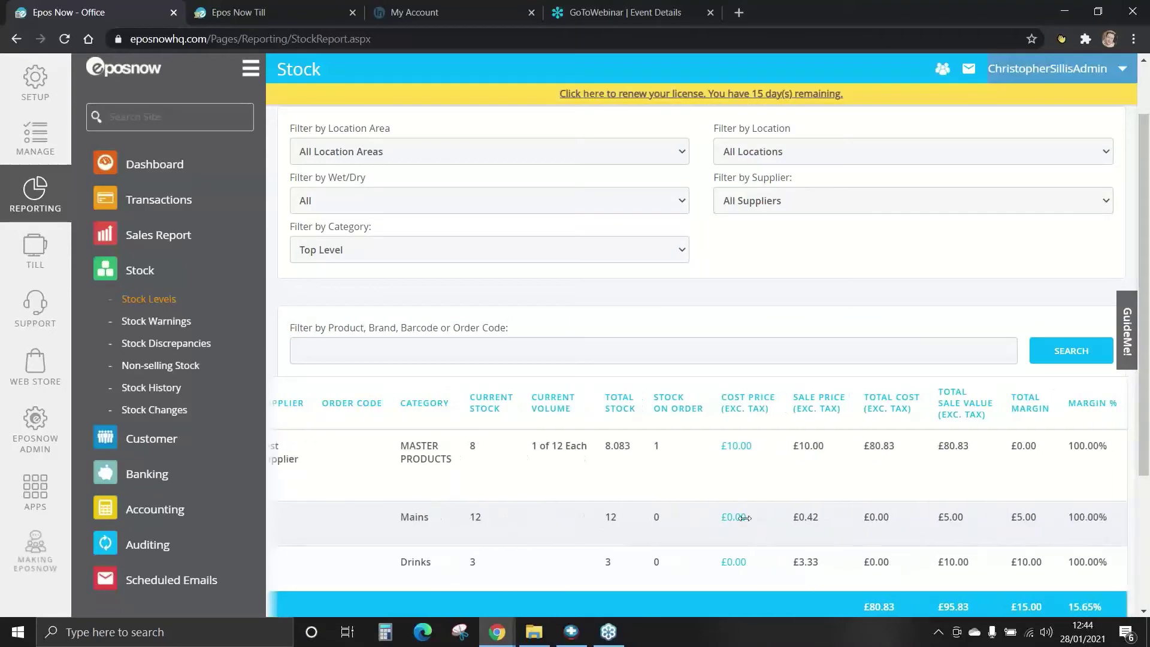
pyautogui.moveTo(749, 515); pyautogui.dragTo(738, 513)
pyautogui.hscroll(-5, 689, 468)
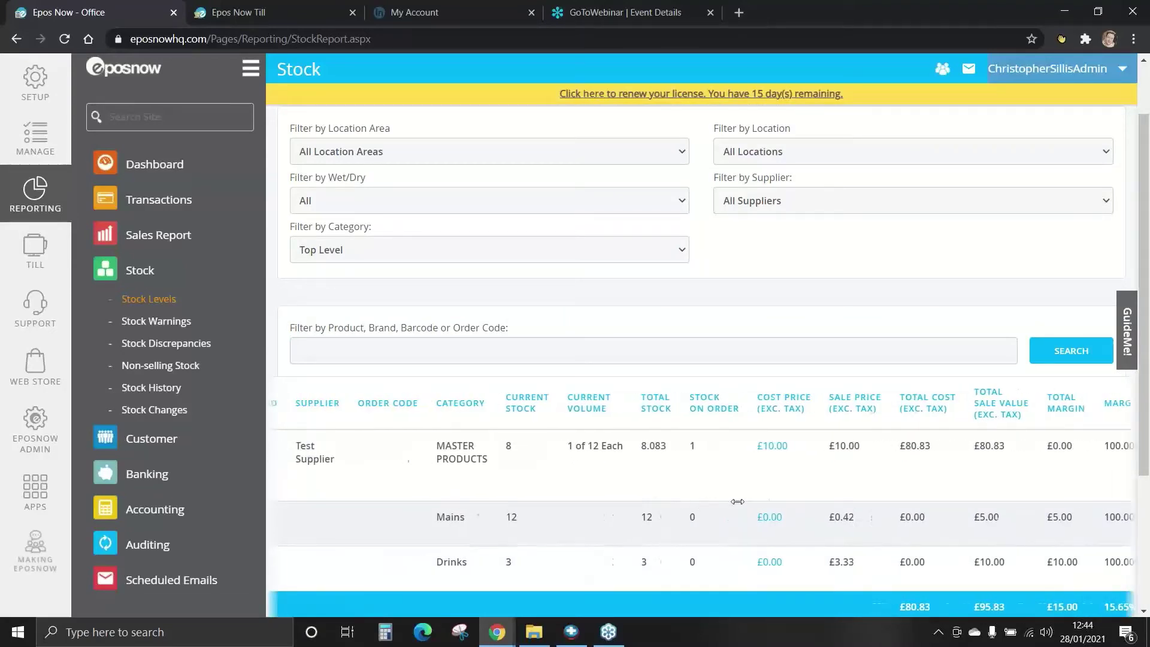
pyautogui.scroll(1, 578, 386)
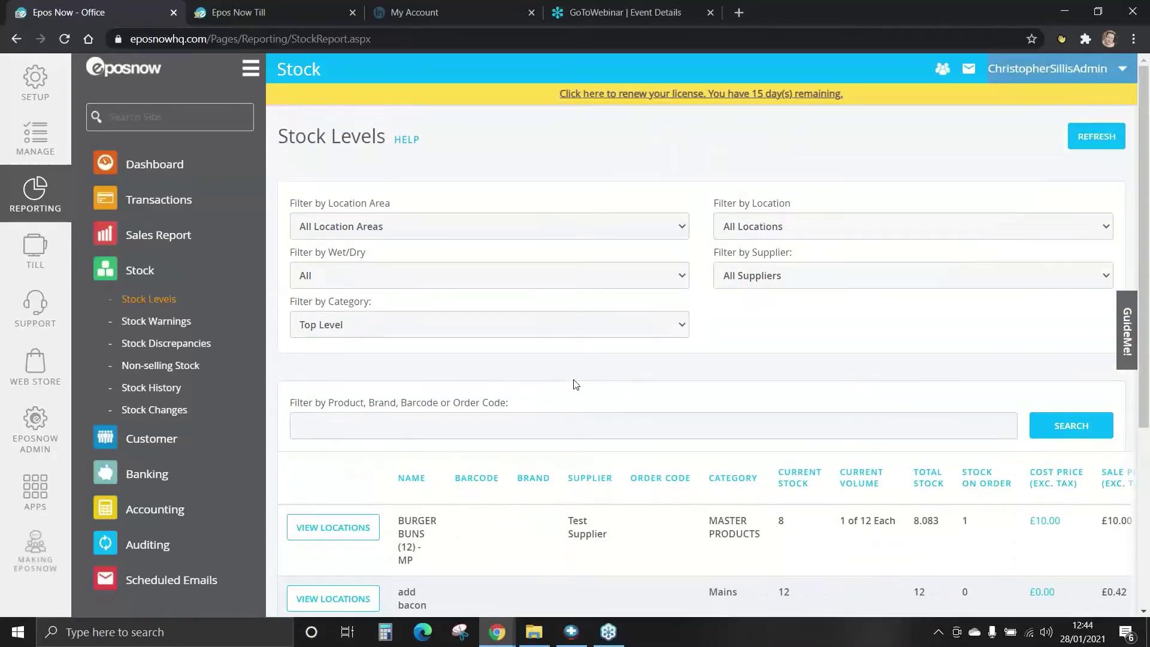
pyautogui.click(458, 232)
pyautogui.click(457, 232)
pyautogui.click(456, 277)
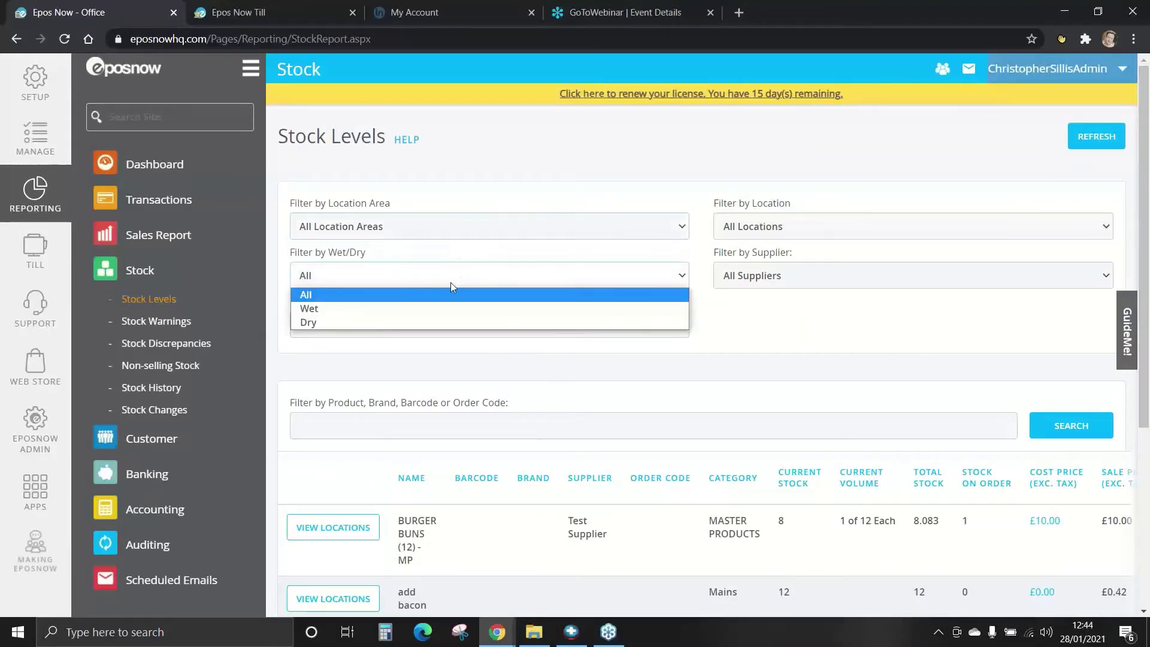
pyautogui.click(443, 282)
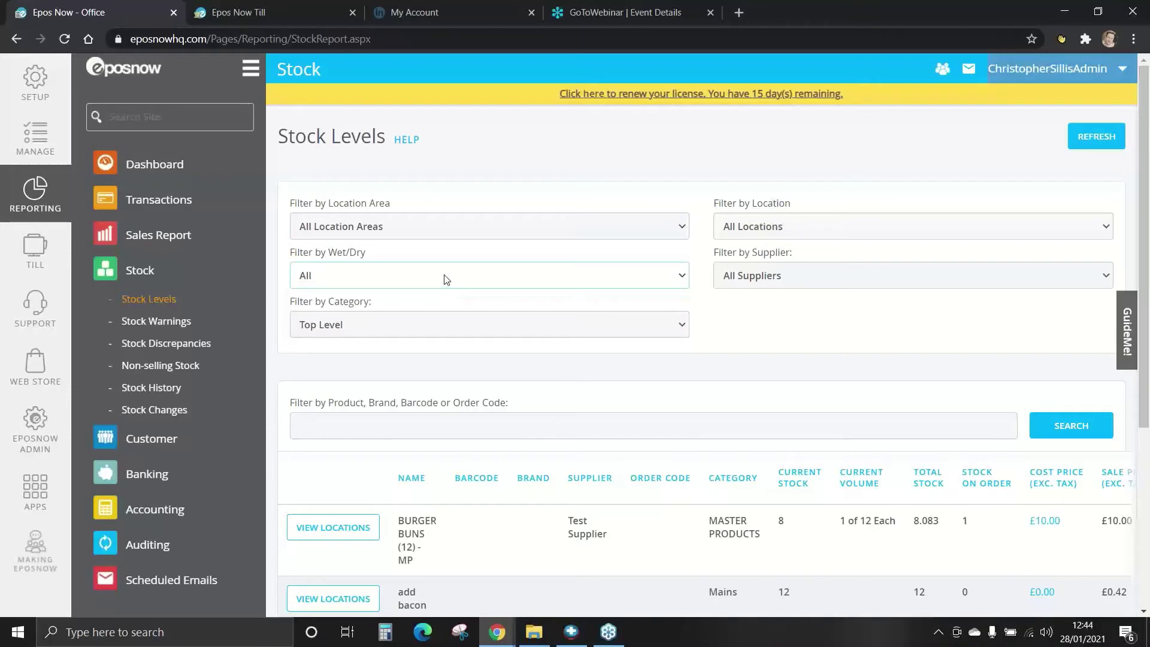
pyautogui.click(726, 280)
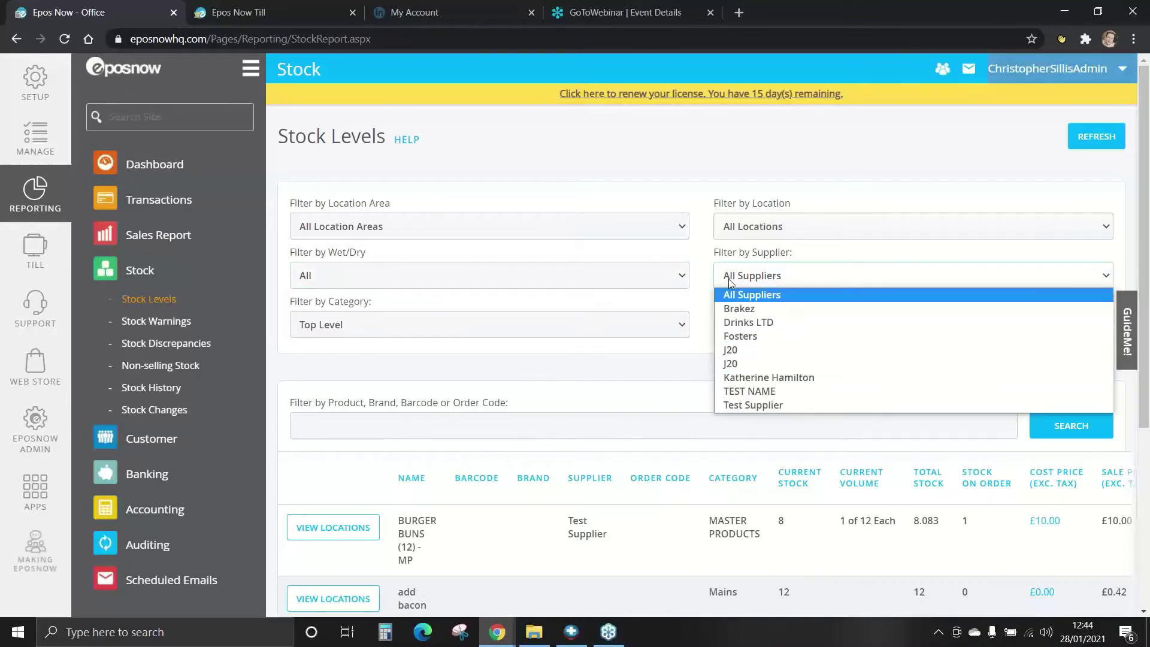
pyautogui.click(729, 279)
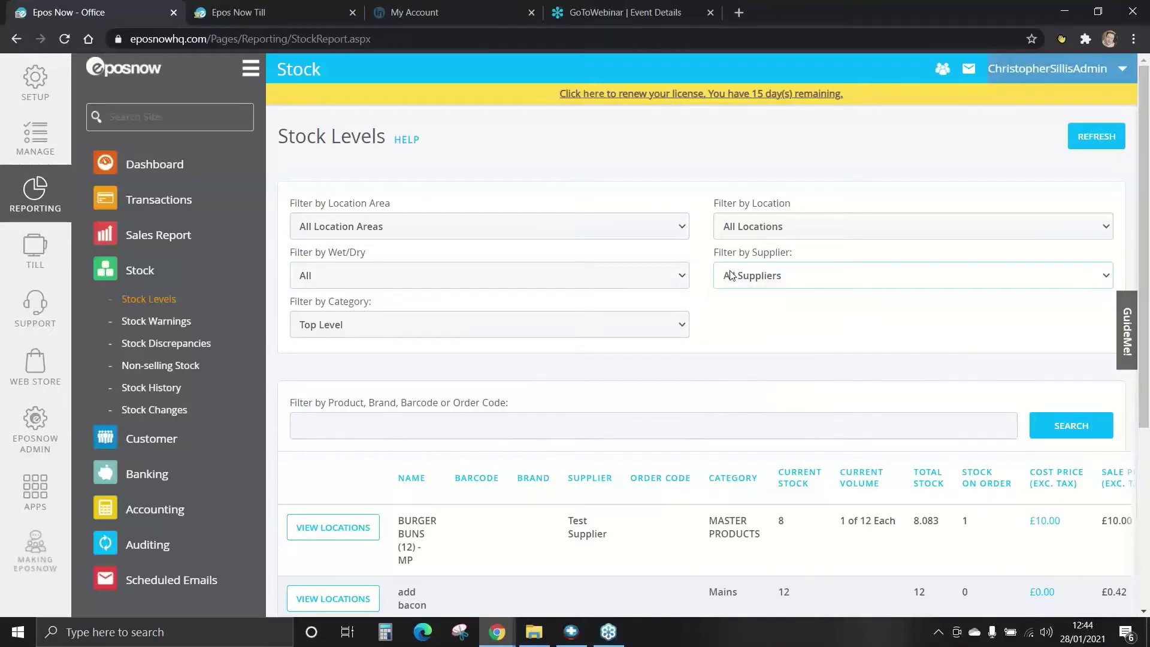
pyautogui.click(377, 329)
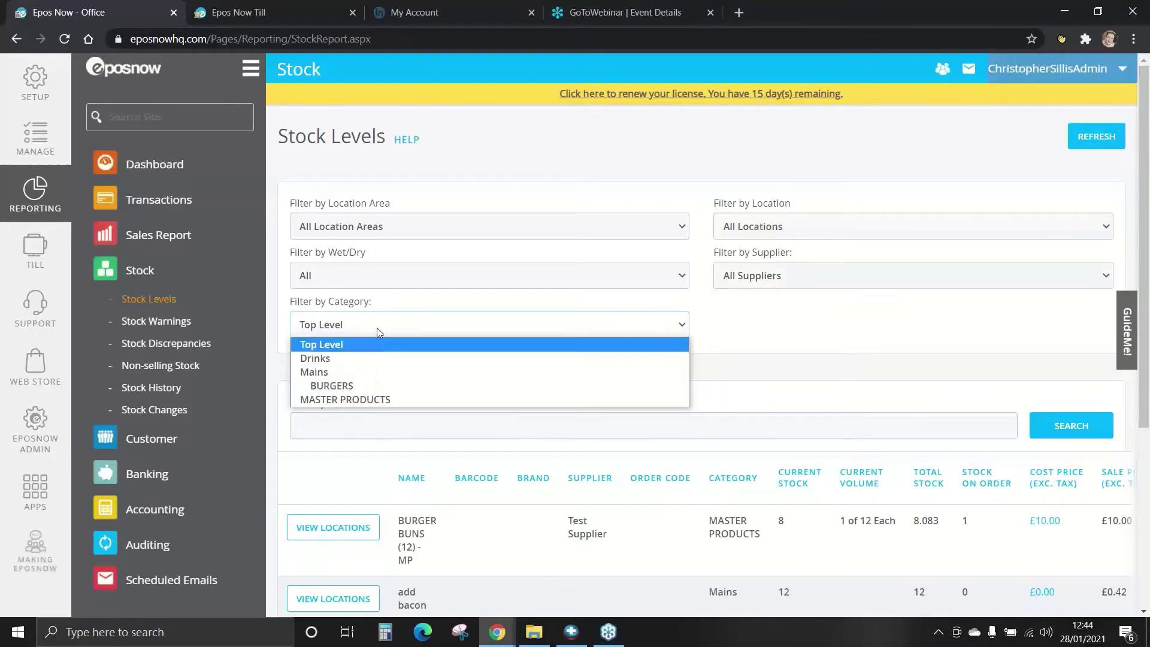
pyautogui.click(377, 327)
pyautogui.scroll(-5, 380, 344)
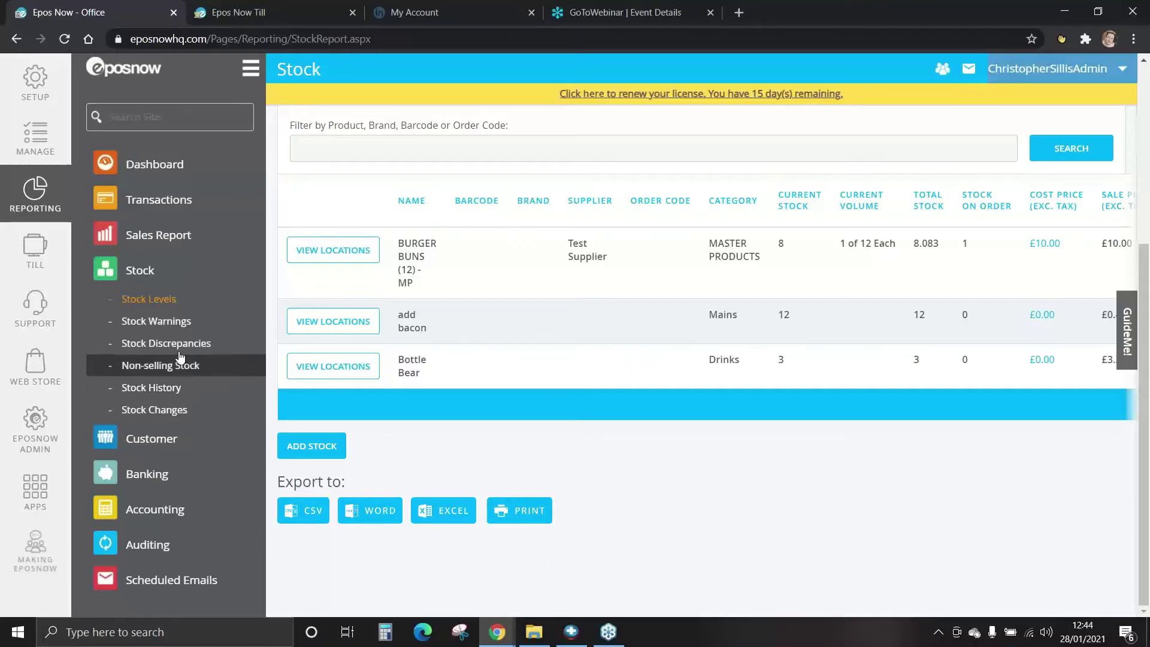
# Review Stock Warnings, then Stock Discrepancies (five Breydon Water entries, £20.83), then go to Non-selling Products.
pyautogui.click(157, 326)
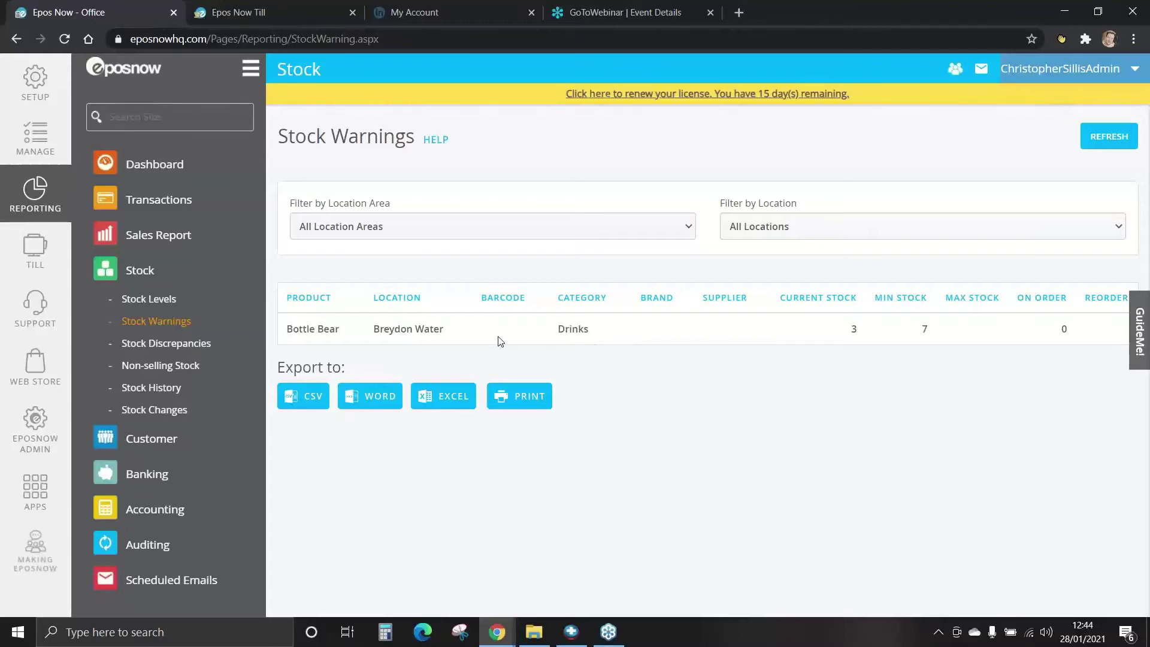
pyautogui.click(142, 345)
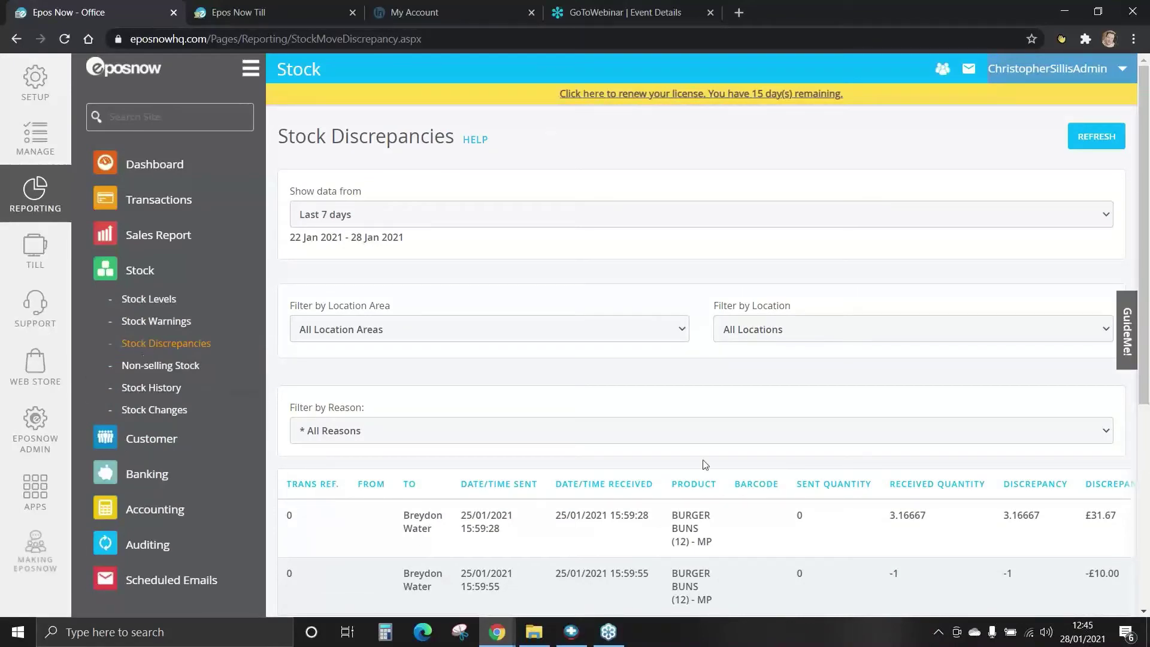
pyautogui.scroll(-5, 704, 470)
pyautogui.scroll(2, 704, 479)
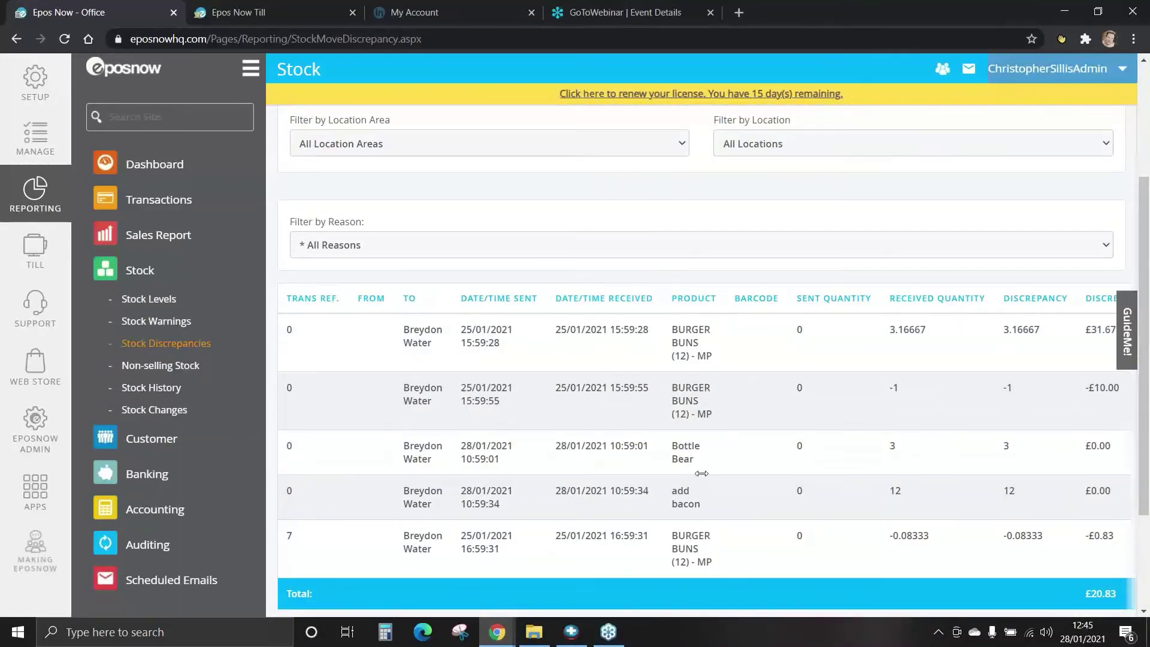
pyautogui.click(172, 366)
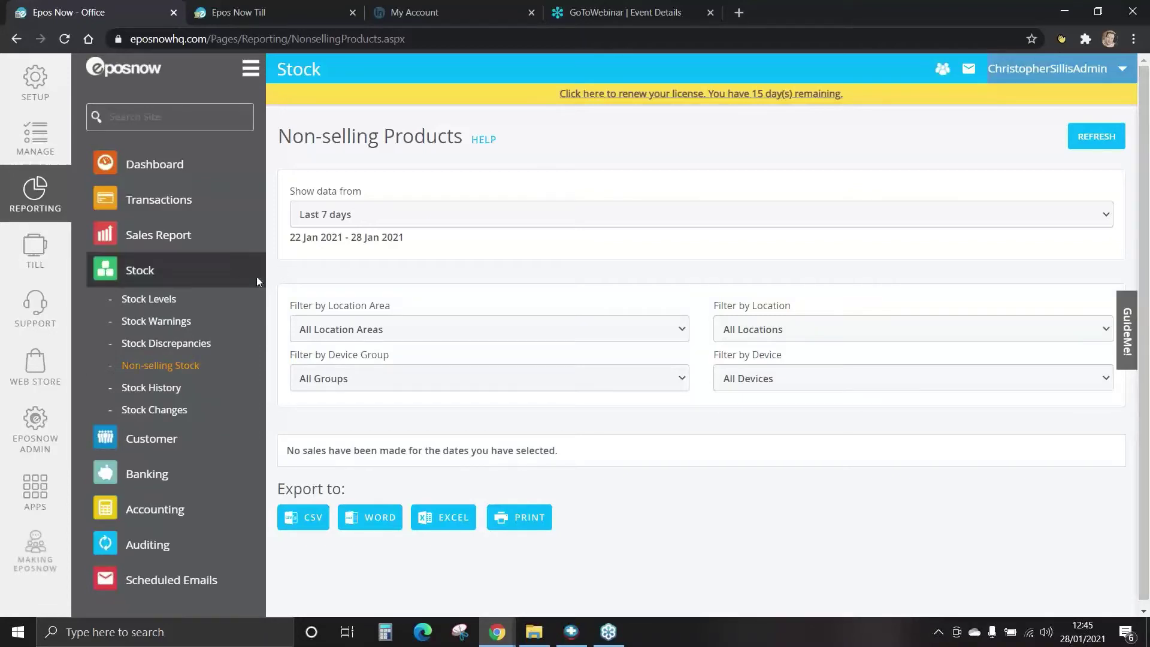
# Show non-selling products for This Month (no sales), then switch to the Stock History report.
pyautogui.click(346, 220)
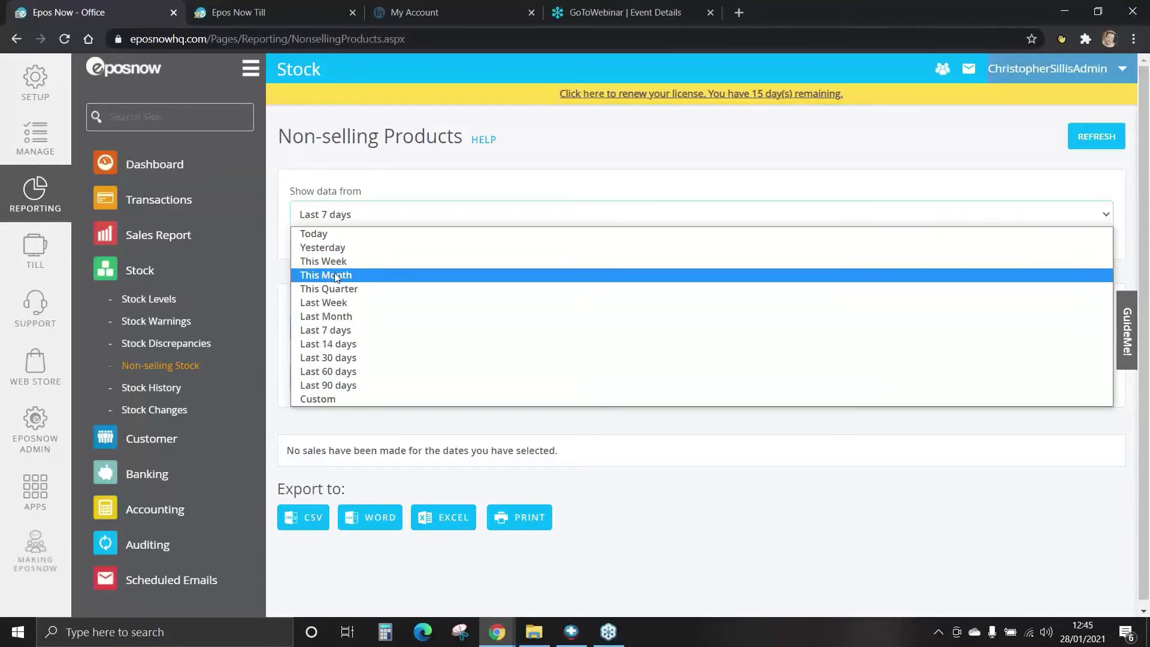
pyautogui.click(336, 276)
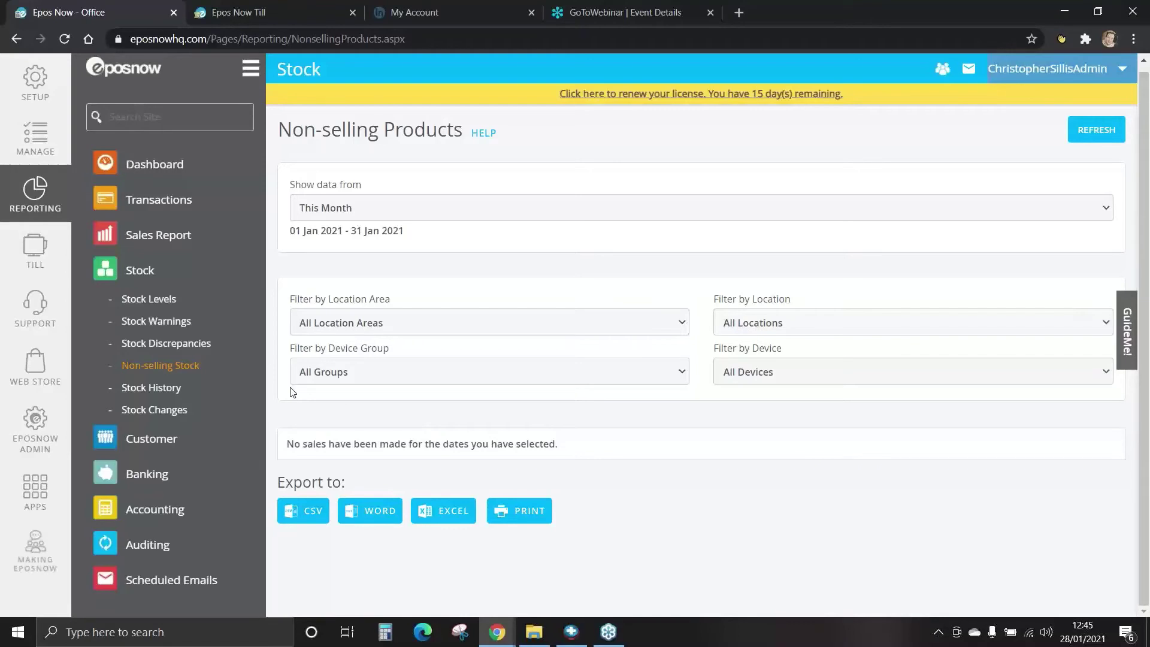
pyautogui.click(137, 390)
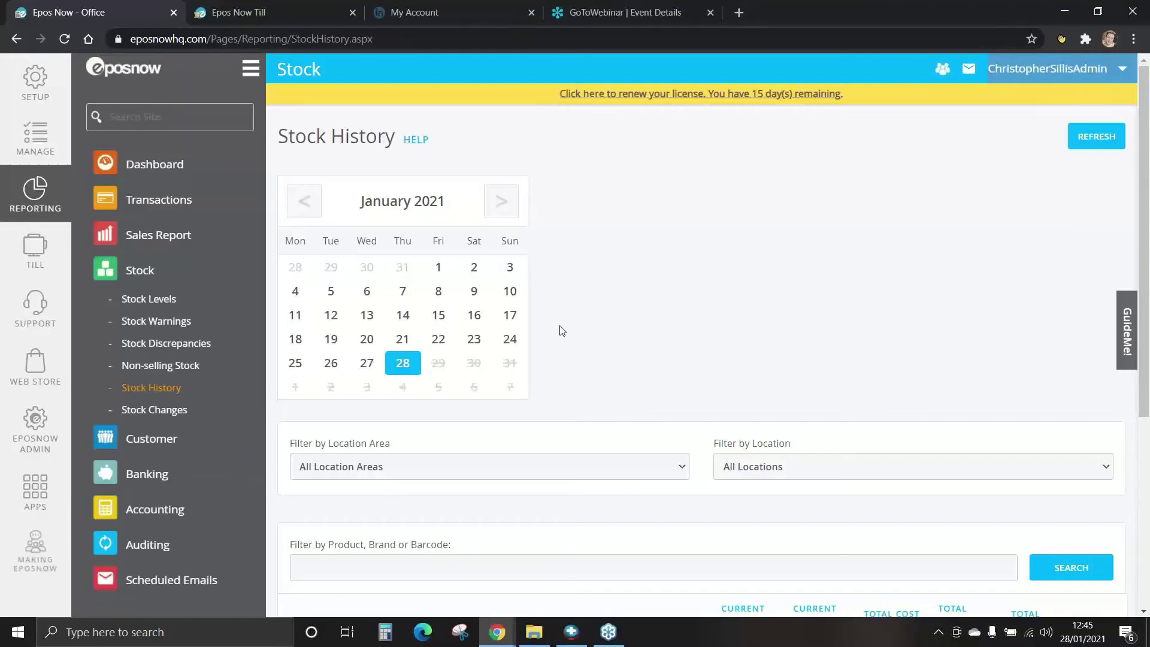
# Pick 12 January 2021 and review stock: Fosters HALF 13, IPA Half 3, £266.63 total cost.
pyautogui.click(331, 318)
pyautogui.scroll(-2, 591, 334)
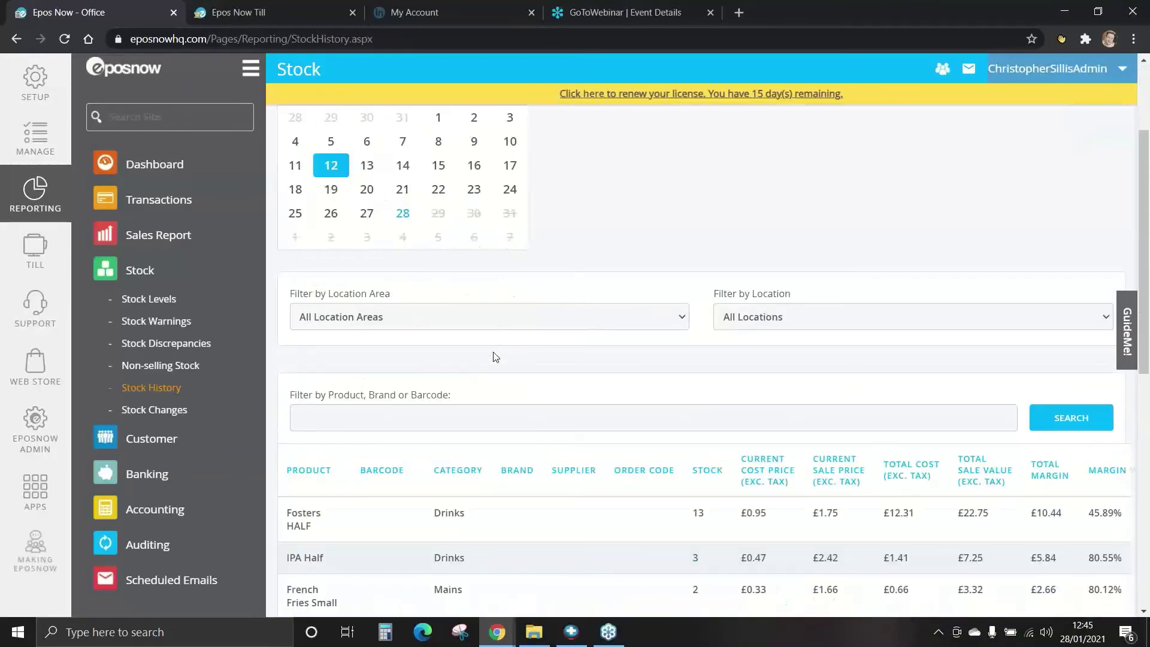
pyautogui.scroll(-1, 495, 359)
pyautogui.scroll(-8, 495, 359)
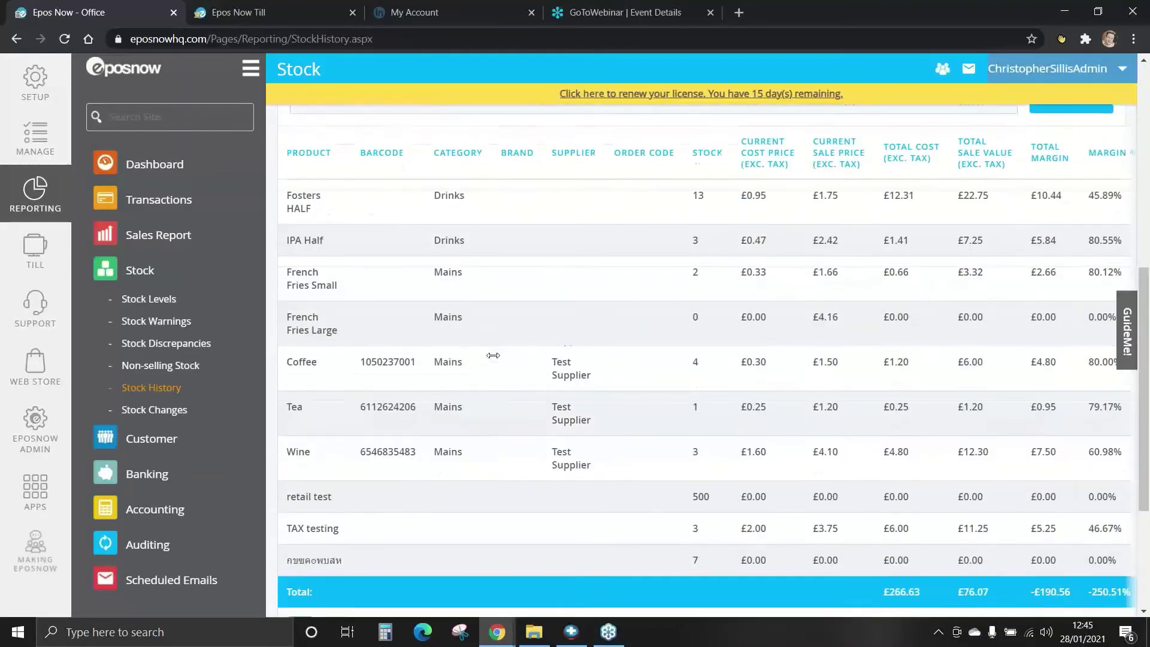
pyautogui.scroll(5, 487, 438)
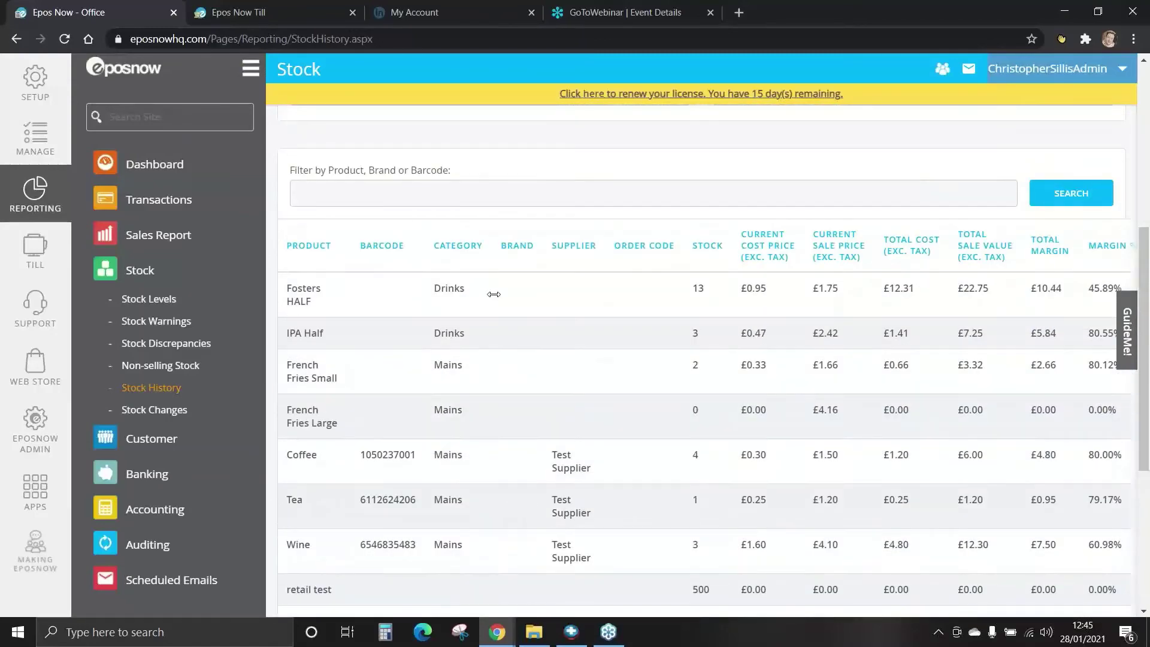
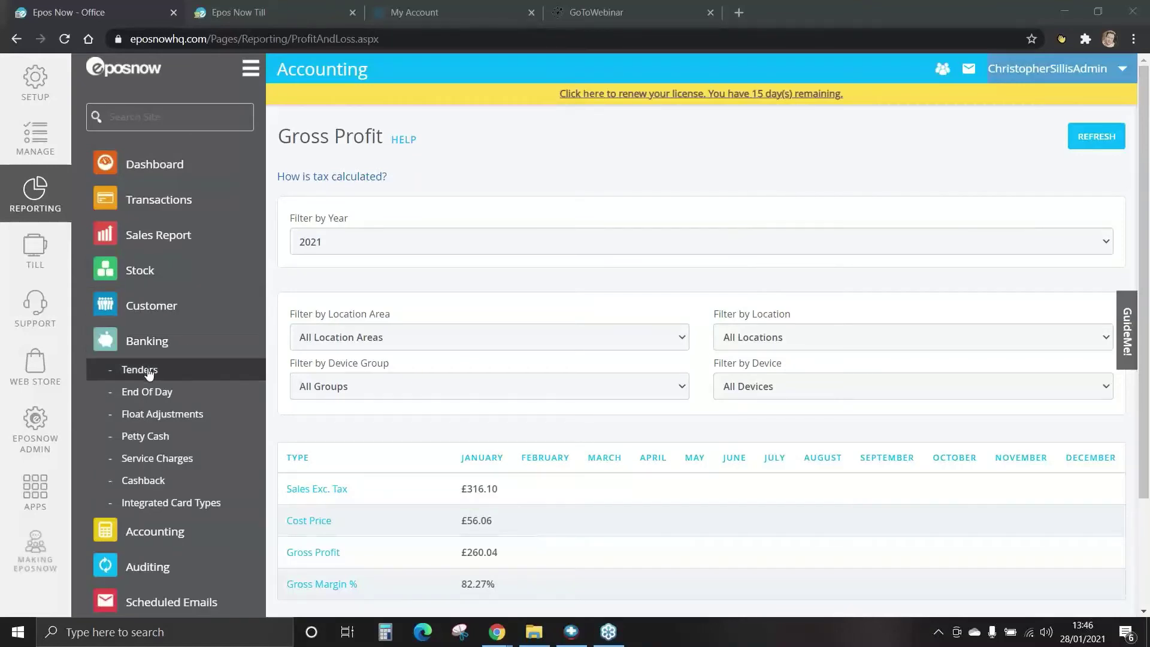
# Open Sales By Tender for the last 7 days, leaving the location filter unchanged, and view the £301.60 totals.
pyautogui.click(140, 369)
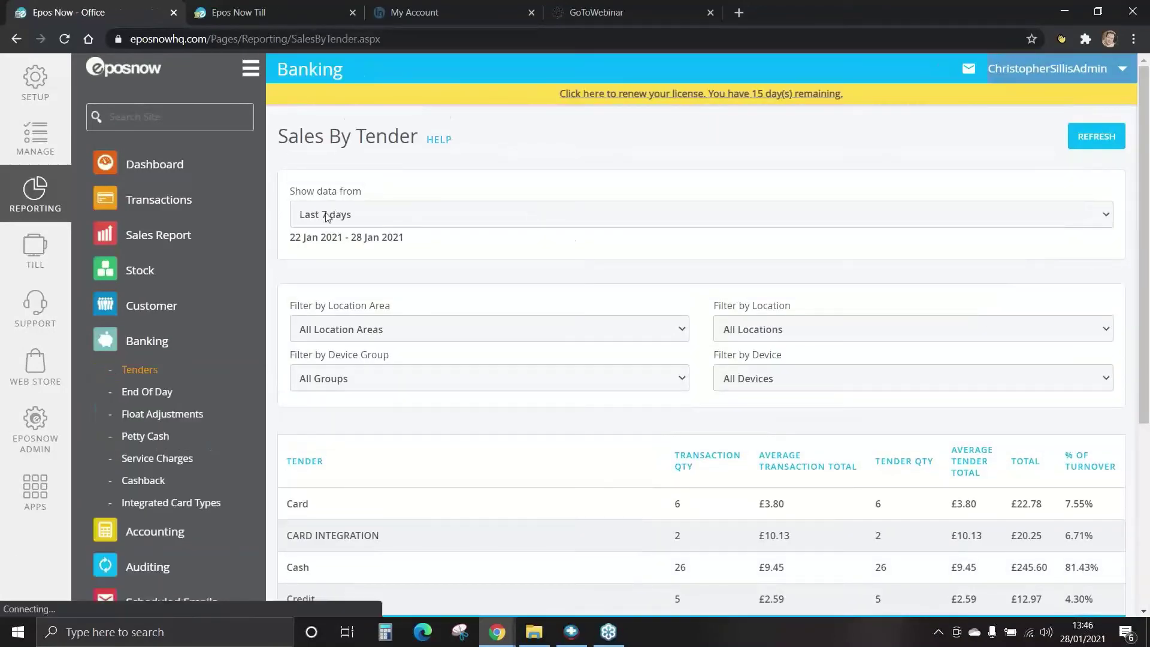
pyautogui.click(331, 216)
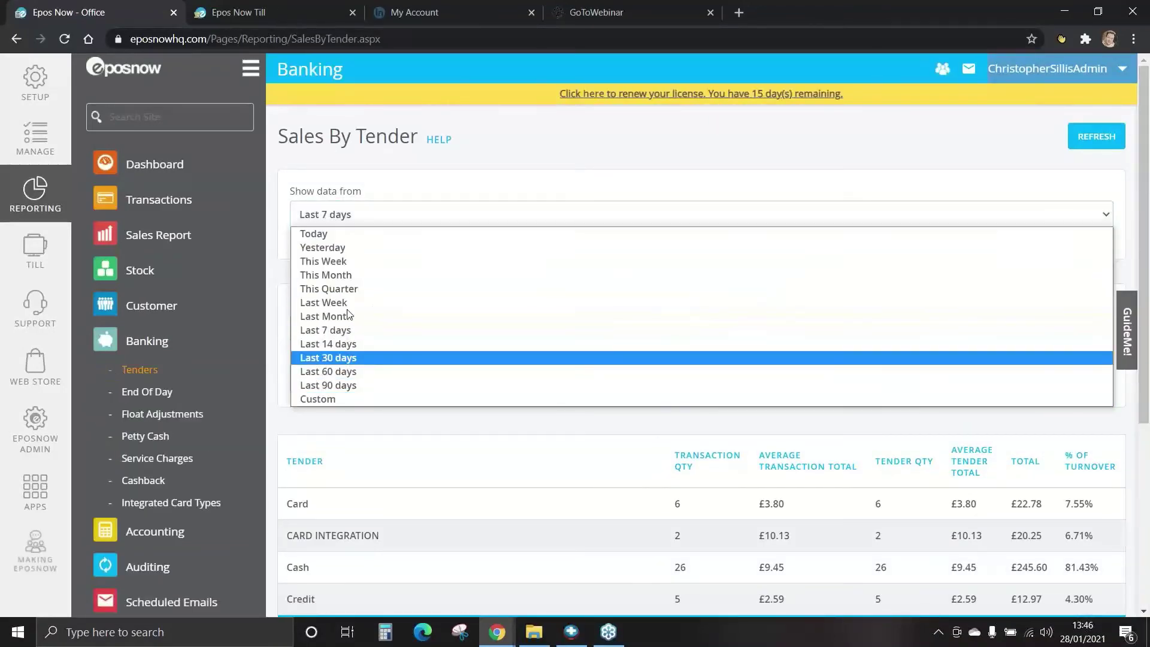
pyautogui.click(359, 216)
pyautogui.click(433, 331)
pyautogui.click(433, 330)
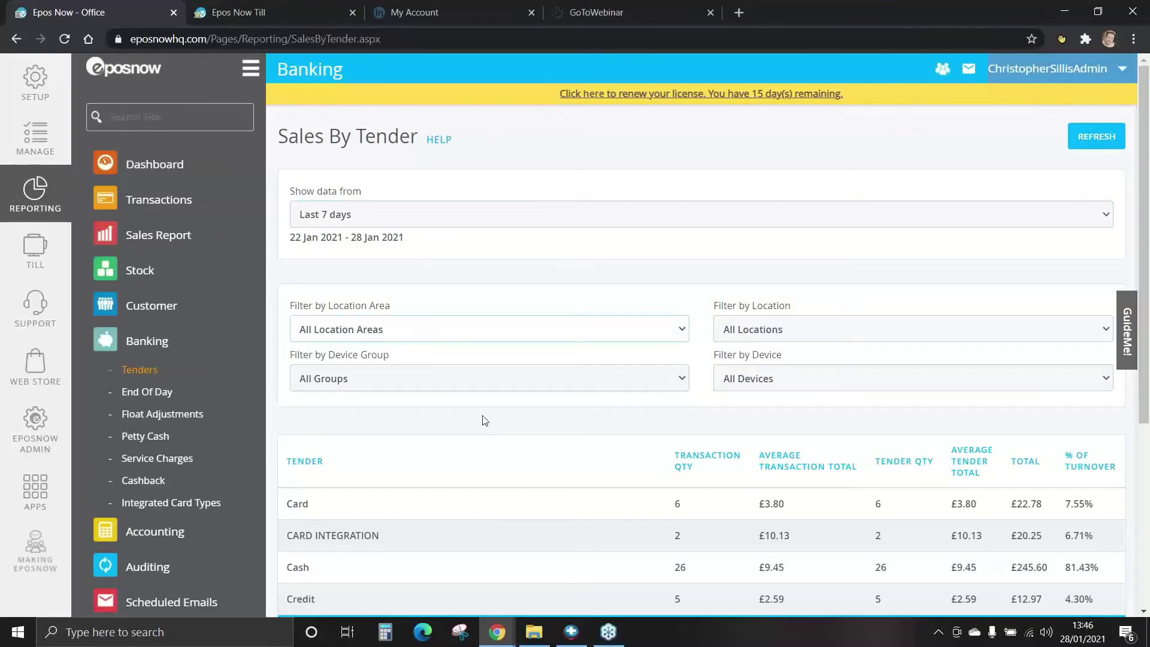
pyautogui.scroll(-1, 482, 420)
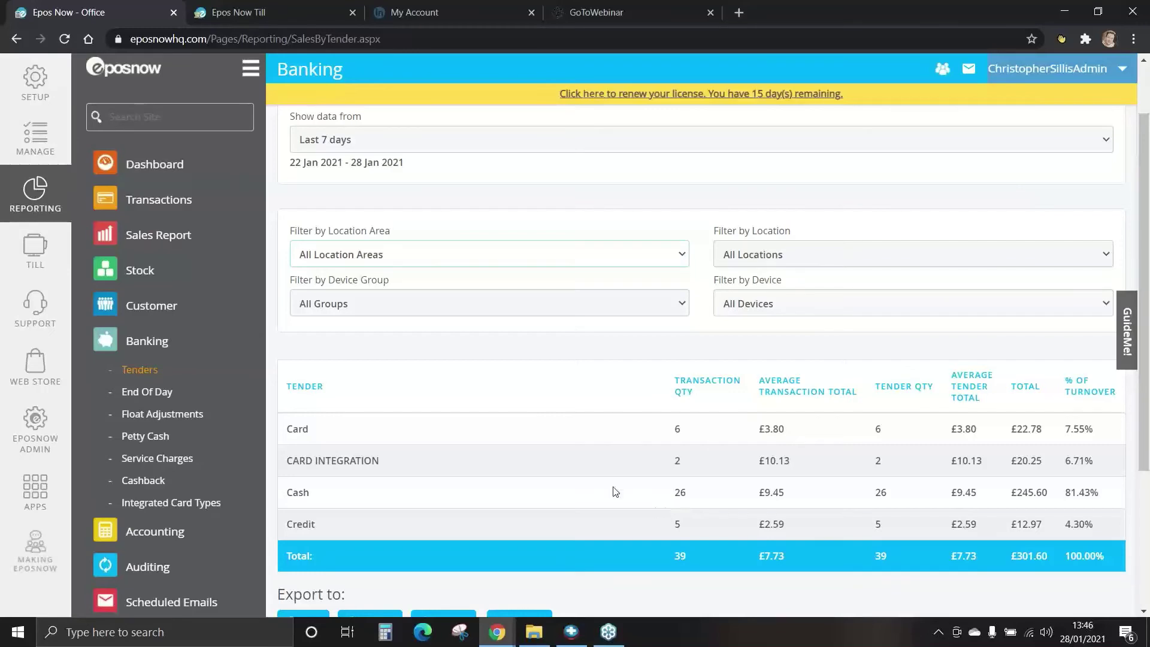
# Open the End of Day Variance report and browse its results grid.
pyautogui.click(143, 396)
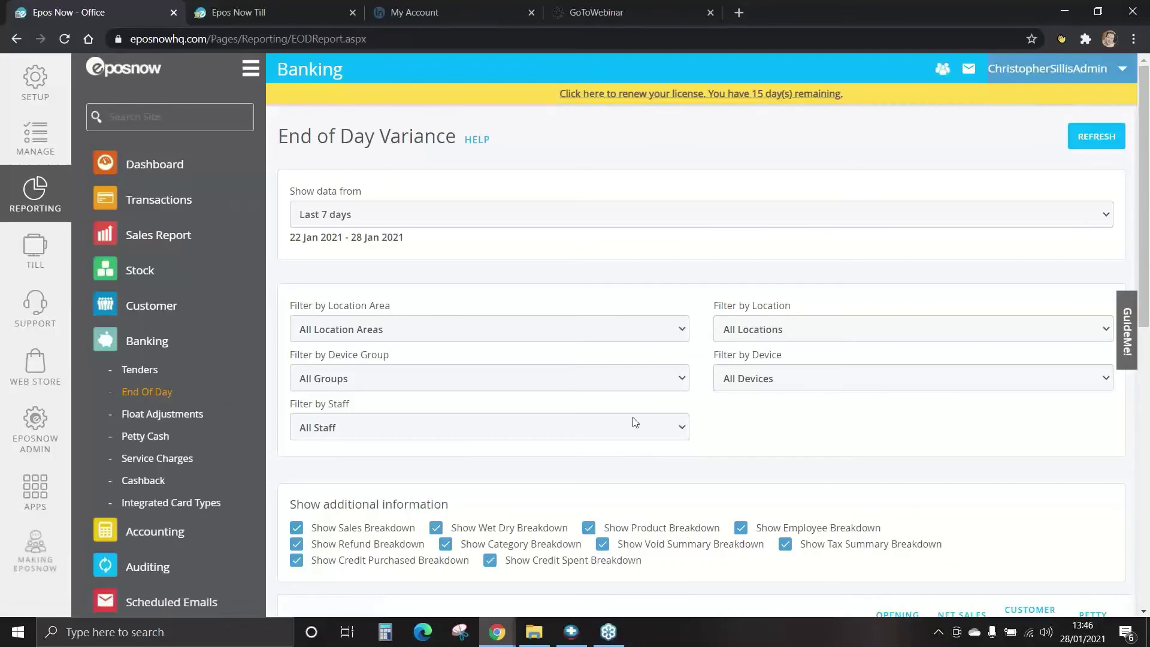
pyautogui.scroll(-3, 683, 422)
pyautogui.scroll(-2, 685, 426)
pyautogui.moveTo(879, 476); pyautogui.dragTo(376, 474)
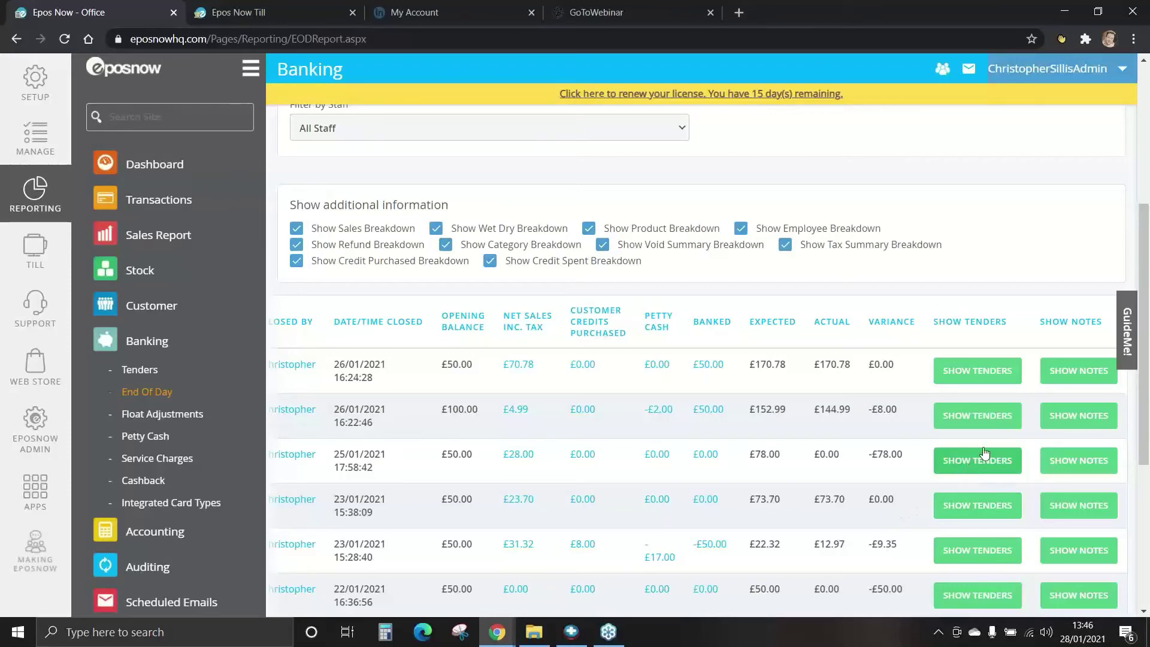
# Select end of day 23 and show its notes and cash breakdown.
pyautogui.click(964, 469)
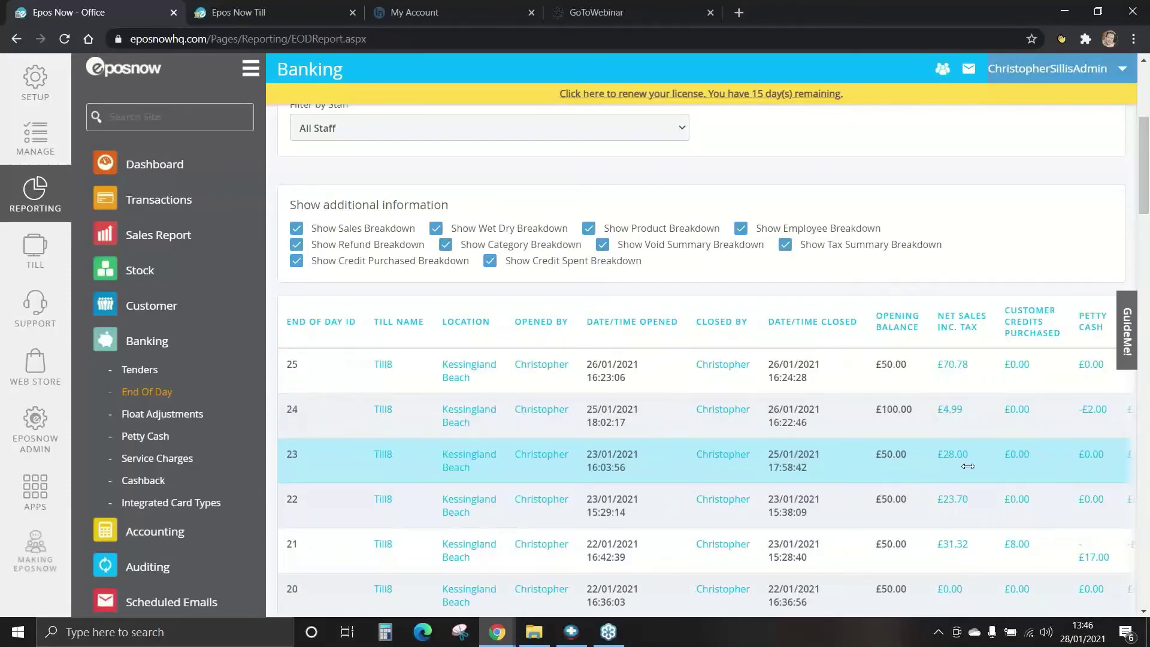
pyautogui.moveTo(968, 466); pyautogui.dragTo(773, 473)
pyautogui.hscroll(5, 773, 473)
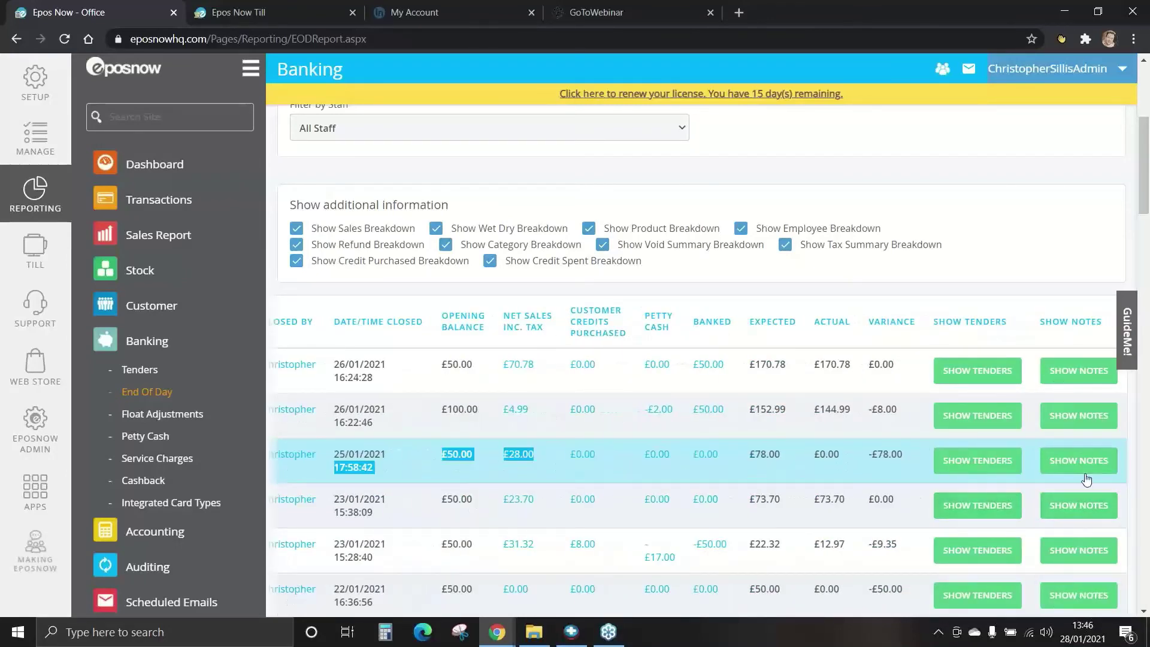
pyautogui.click(1066, 460)
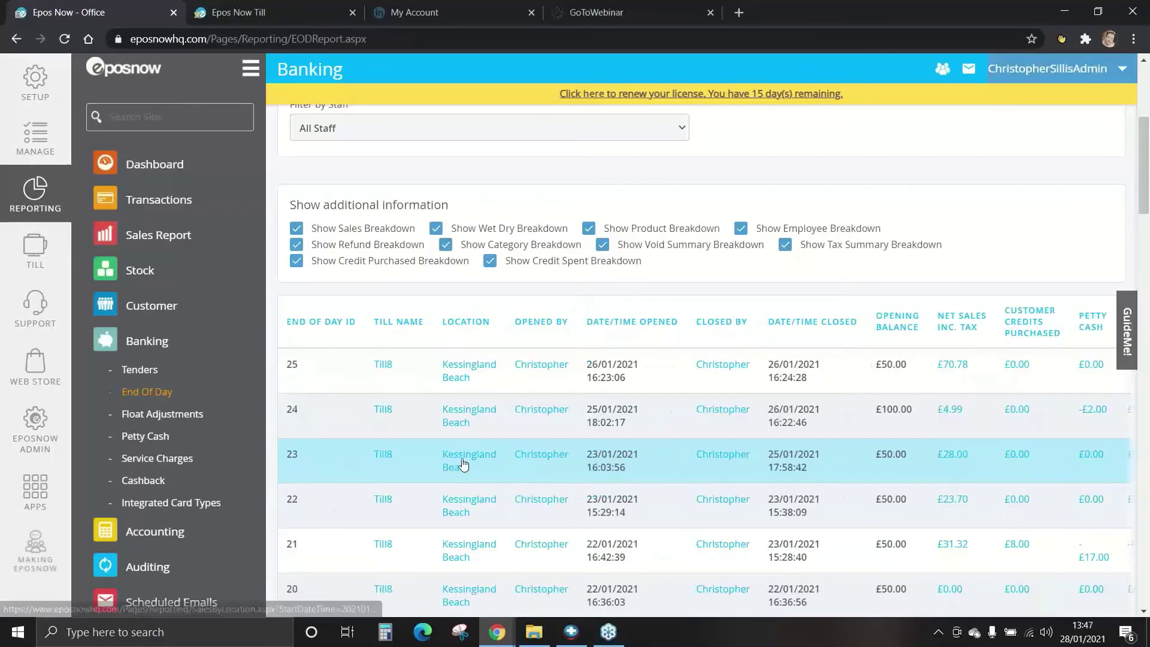
pyautogui.scroll(-3, 461, 469)
pyautogui.scroll(-6, 466, 469)
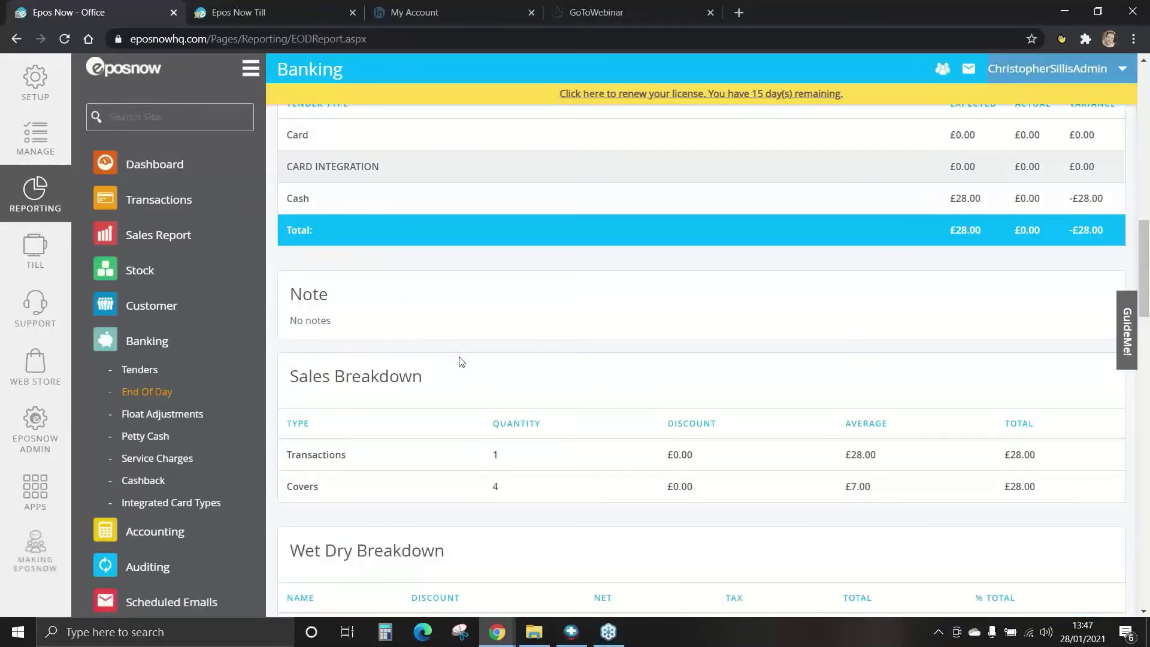
# Review the Float Adjustments report, then the Petty Cash report and its date range options.
pyautogui.click(153, 421)
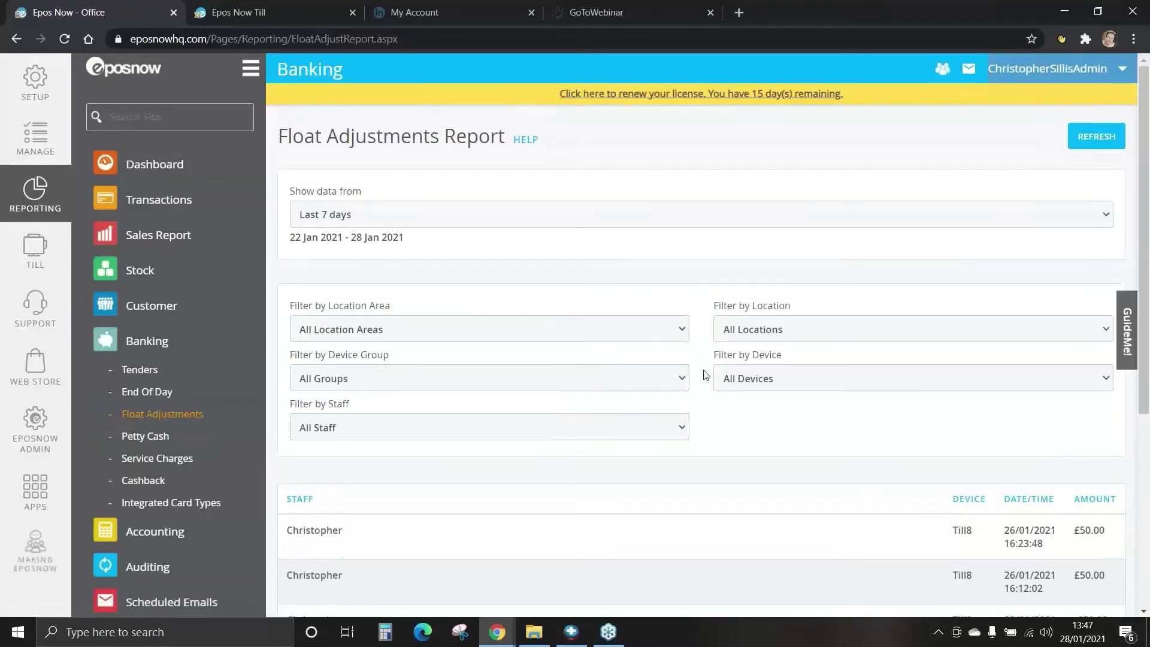
pyautogui.scroll(-3, 706, 375)
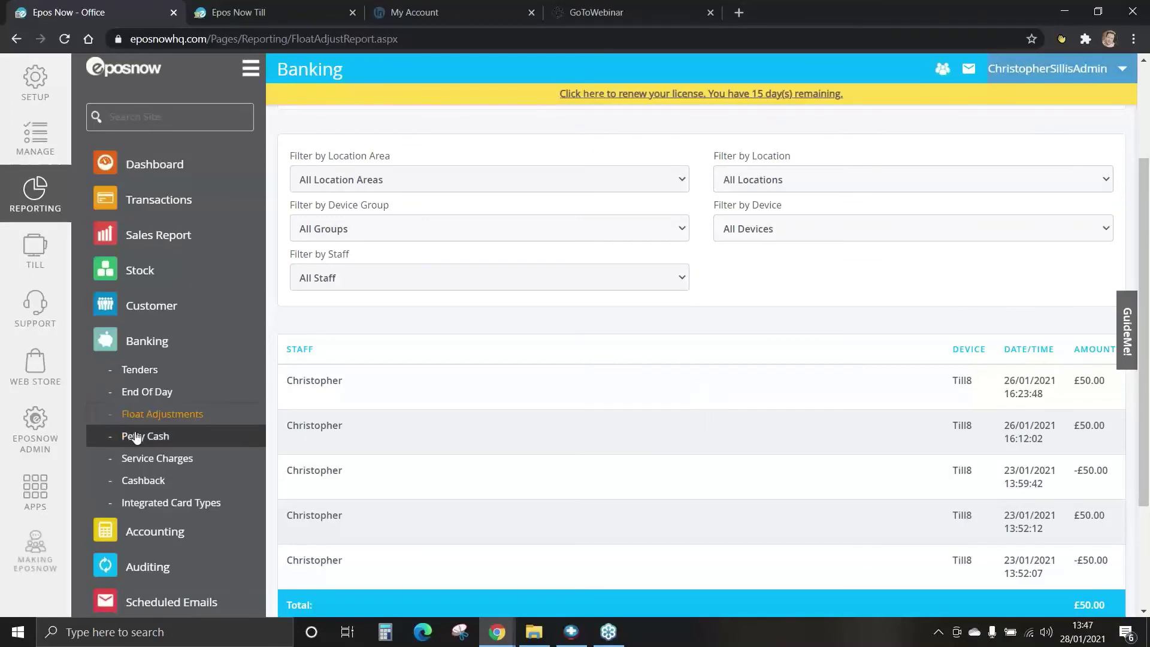
pyautogui.click(154, 438)
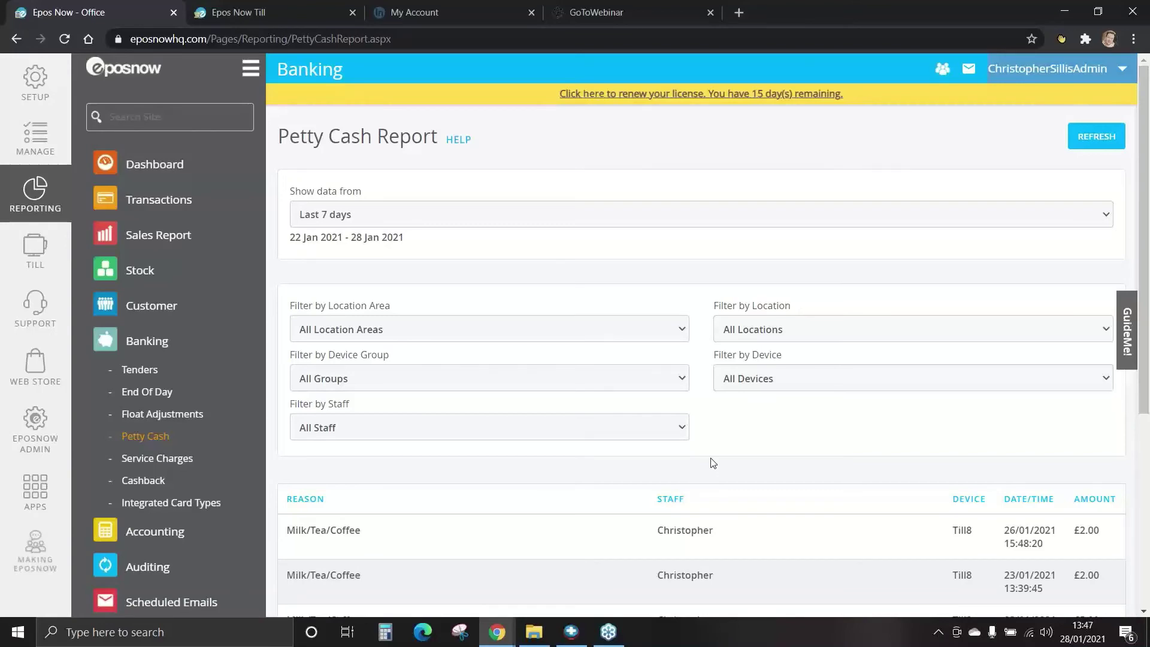
pyautogui.scroll(-1, 712, 464)
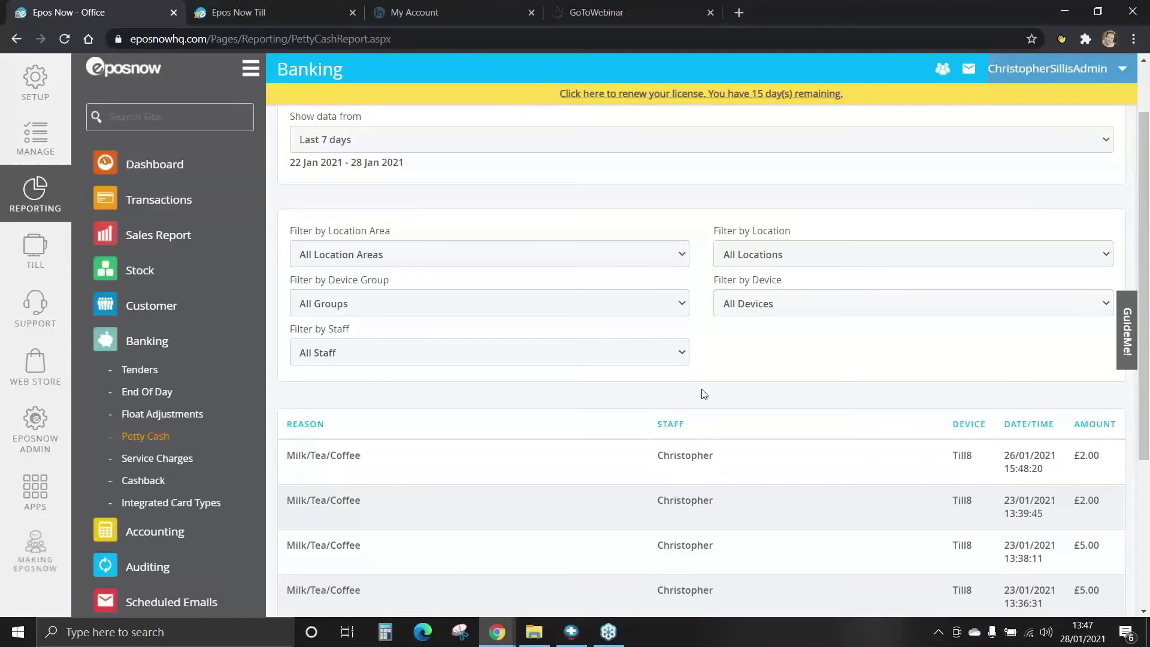
pyautogui.scroll(-3, 704, 394)
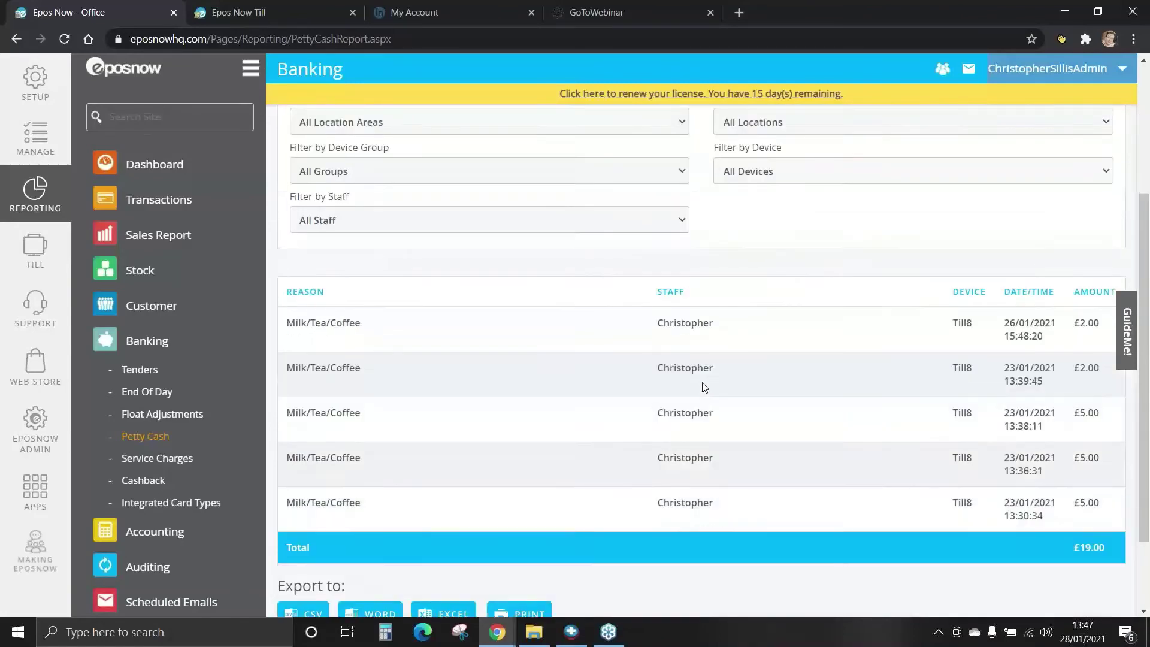
pyautogui.scroll(1, 685, 421)
pyautogui.scroll(3, 684, 429)
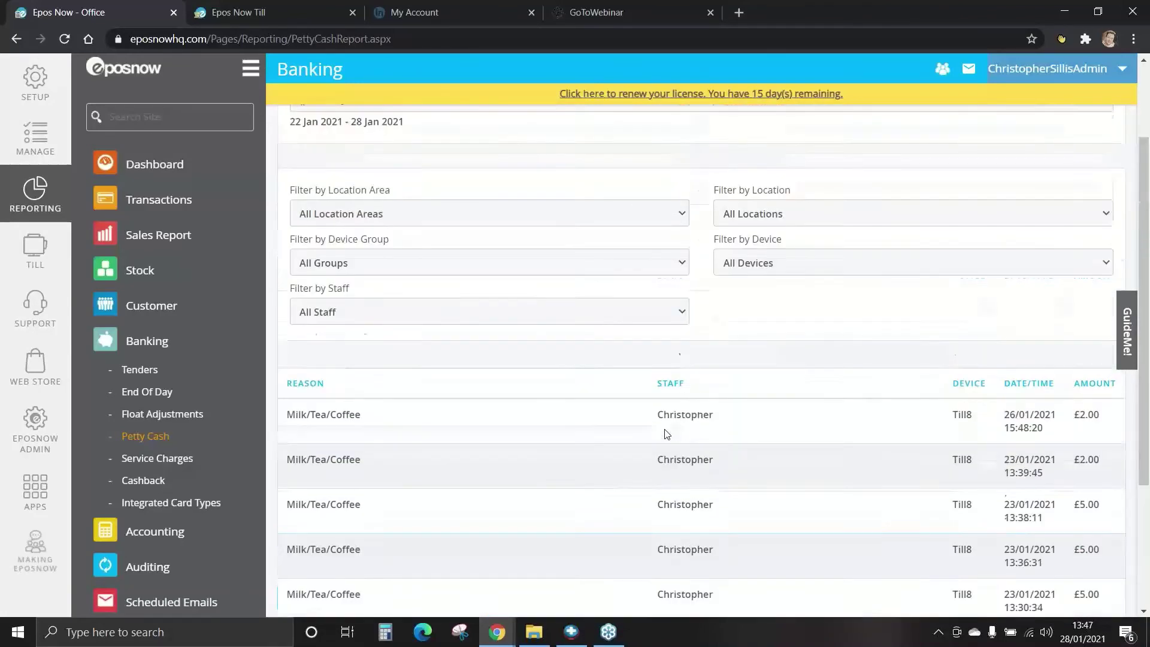
pyautogui.scroll(-3, 650, 411)
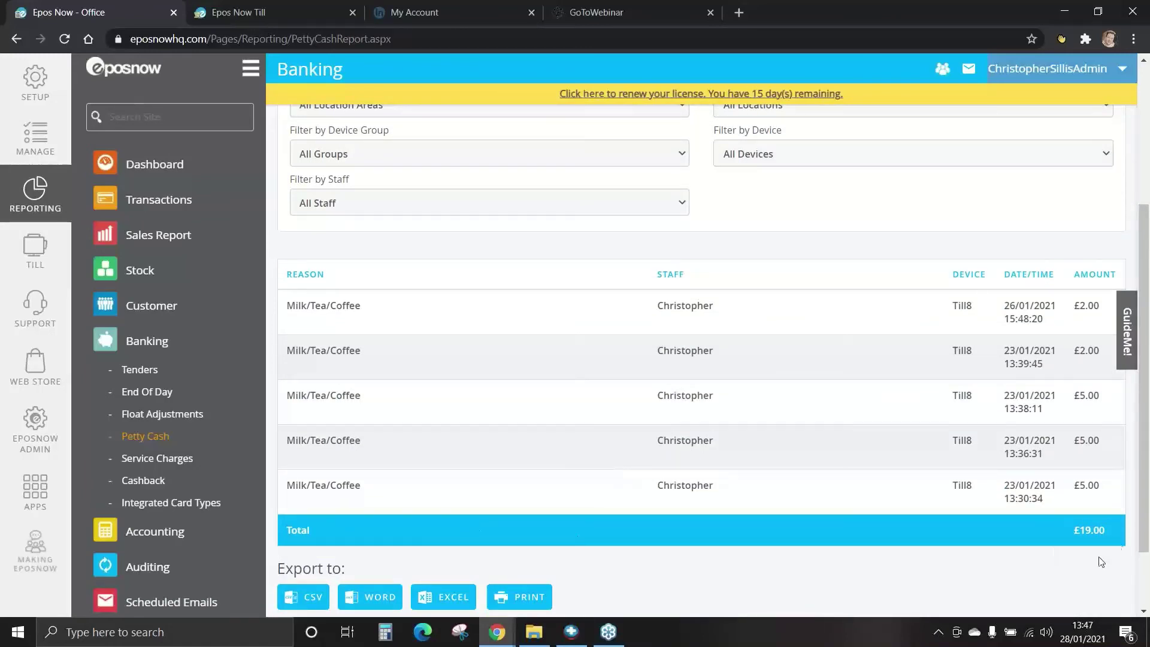
pyautogui.scroll(3, 899, 449)
pyautogui.click(457, 214)
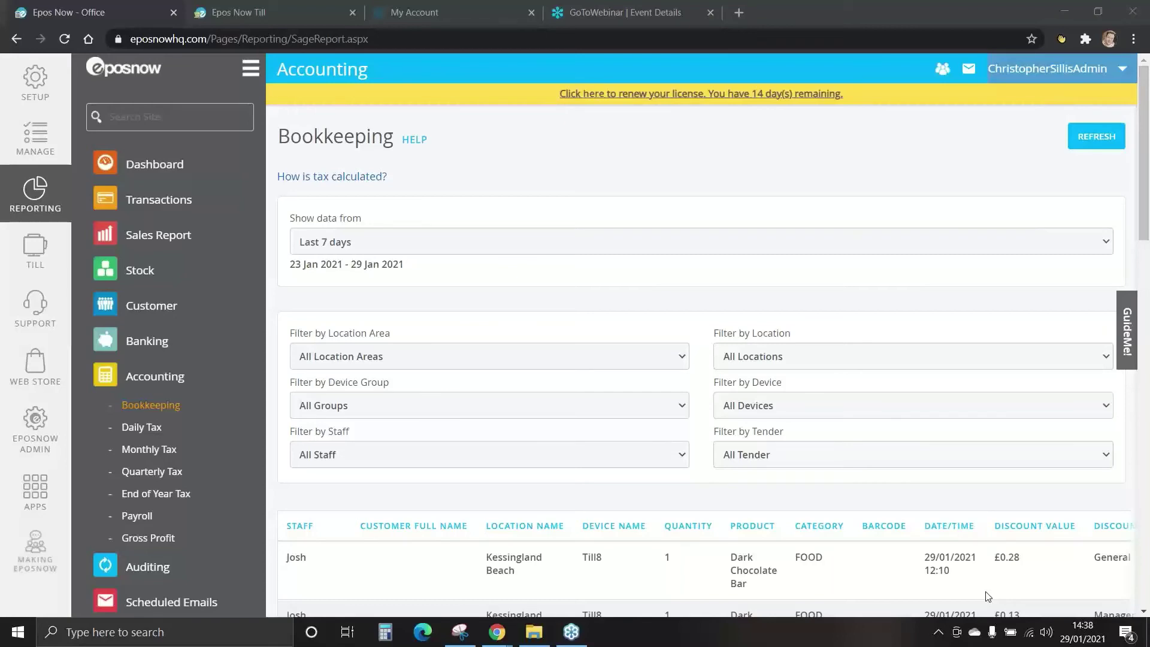
pyautogui.click(152, 407)
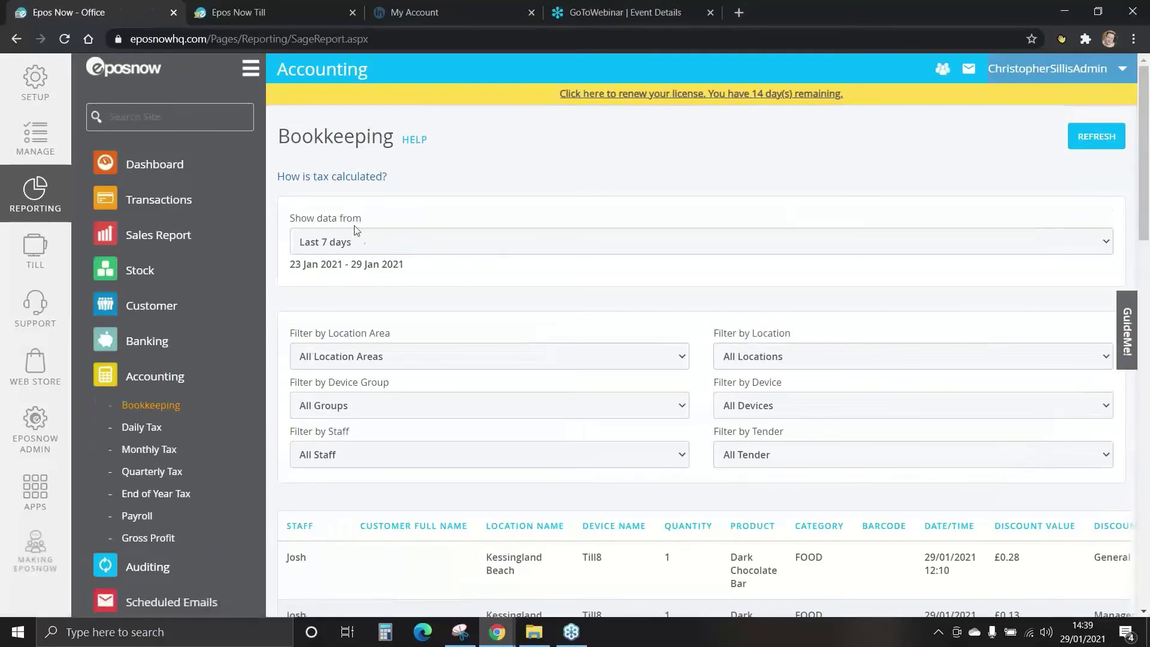
pyautogui.click(365, 243)
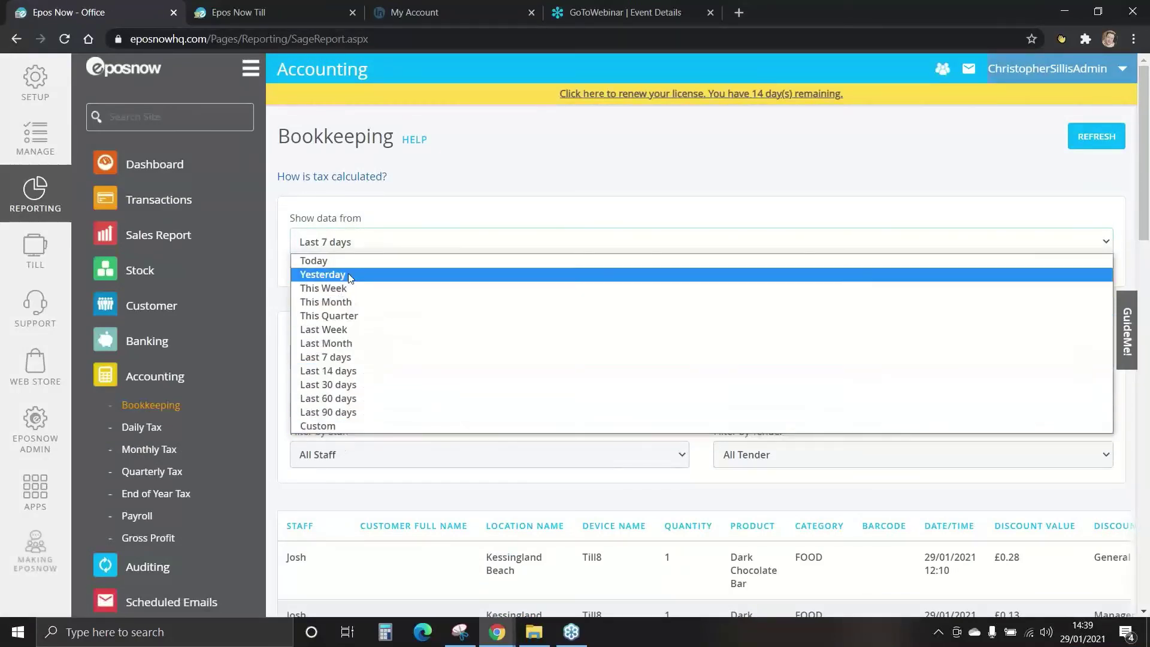
pyautogui.click(345, 359)
pyautogui.moveTo(1137, 183); pyautogui.dragTo(1149, 336)
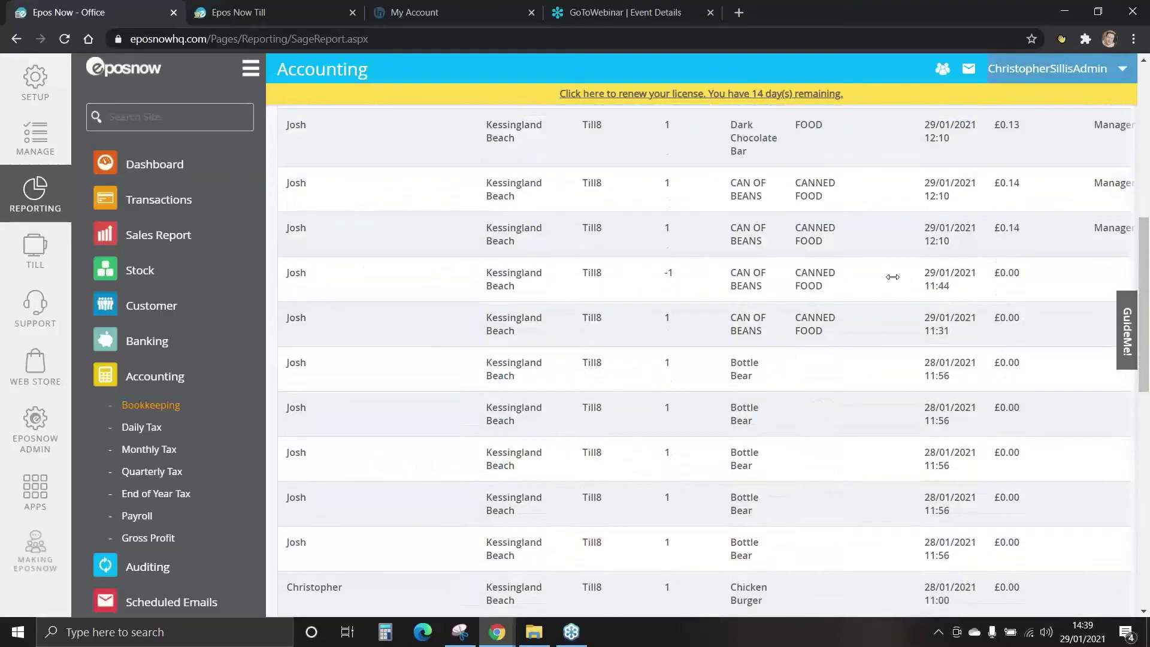
pyautogui.moveTo(1144, 303); pyautogui.dragTo(1149, 201)
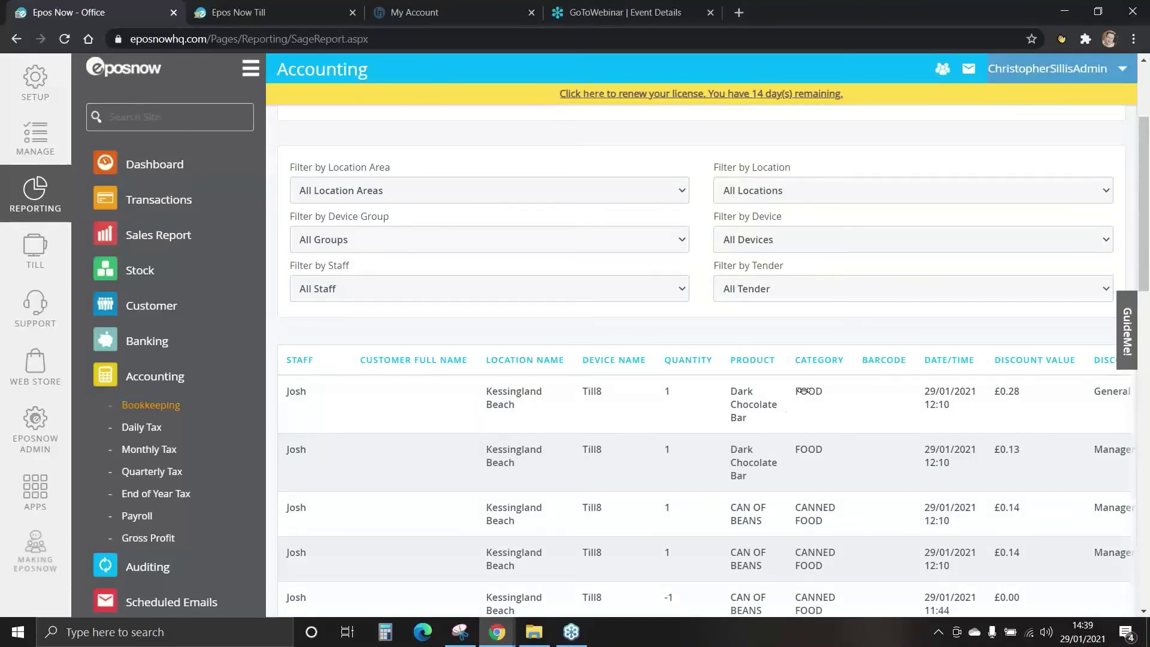
pyautogui.hscroll(8, 804, 390)
pyautogui.hscroll(-8, 874, 407)
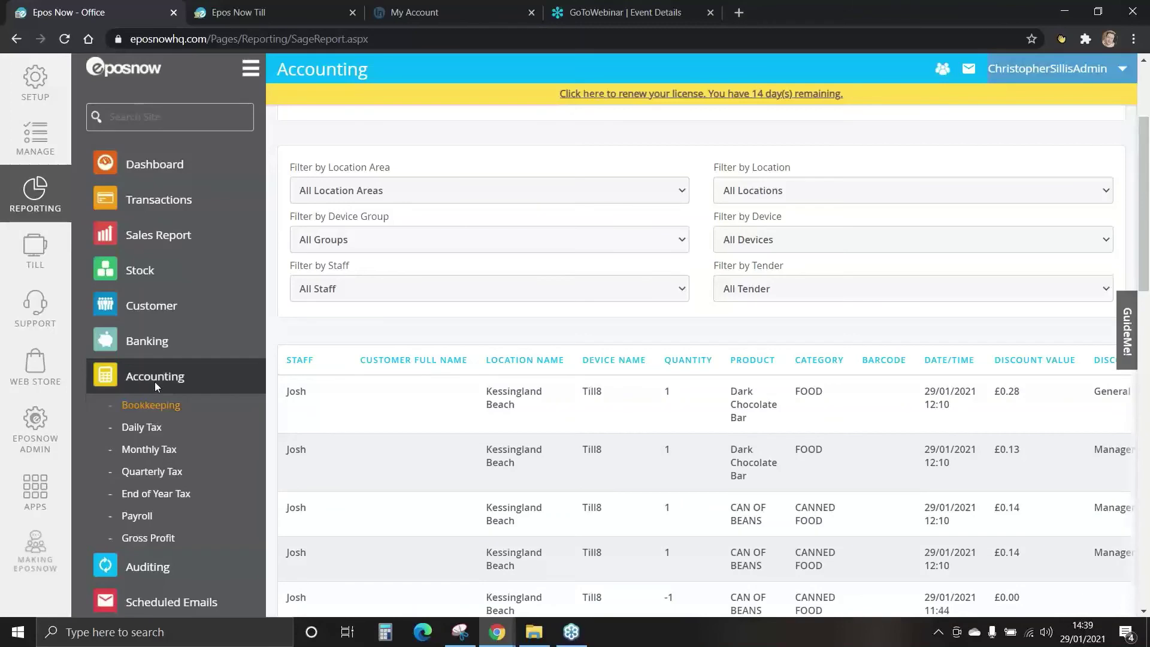
# Step through the Daily, Monthly and Quarterly Tax reports to the 2021 End of Year Tax report.
pyautogui.click(158, 435)
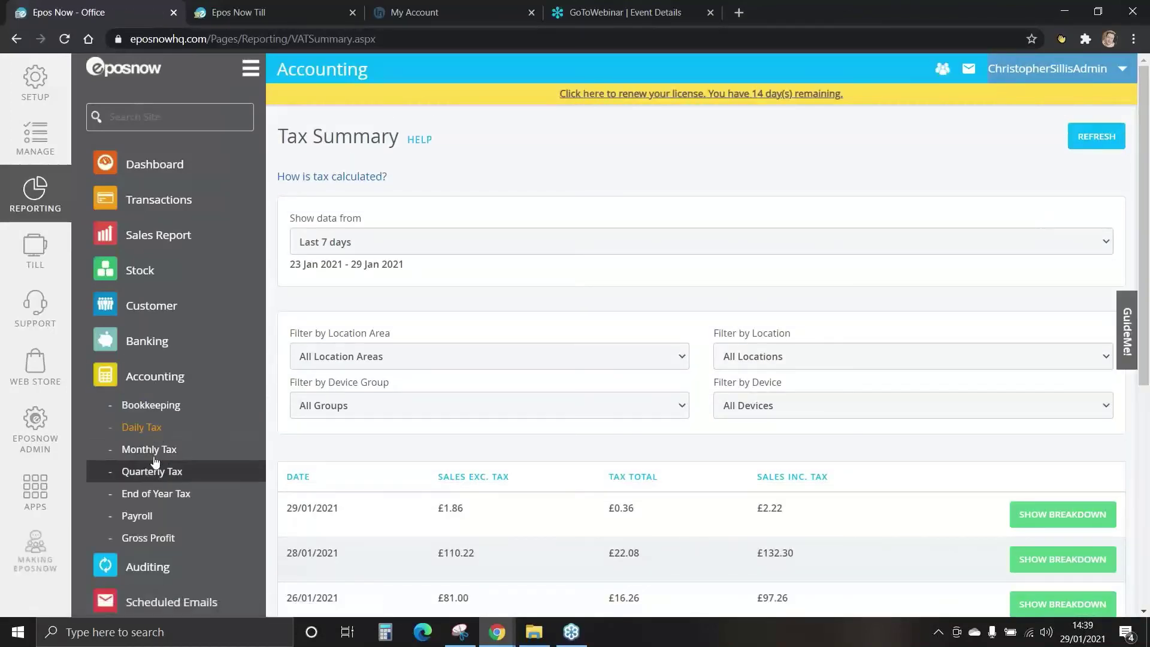
pyautogui.click(155, 451)
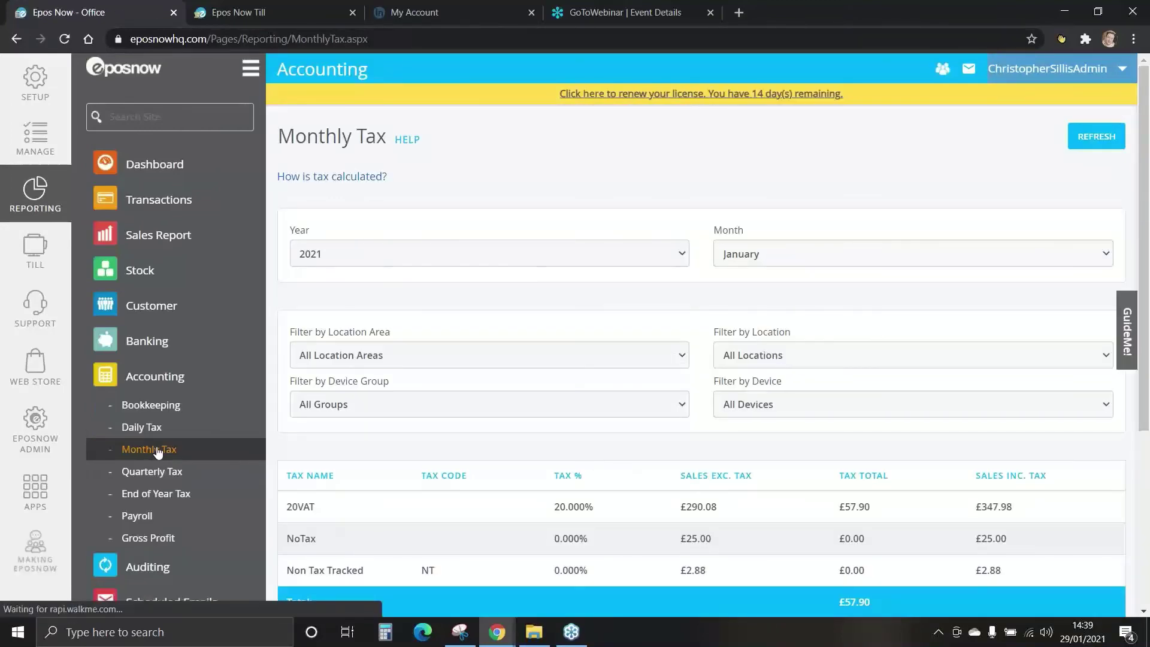
pyautogui.click(158, 474)
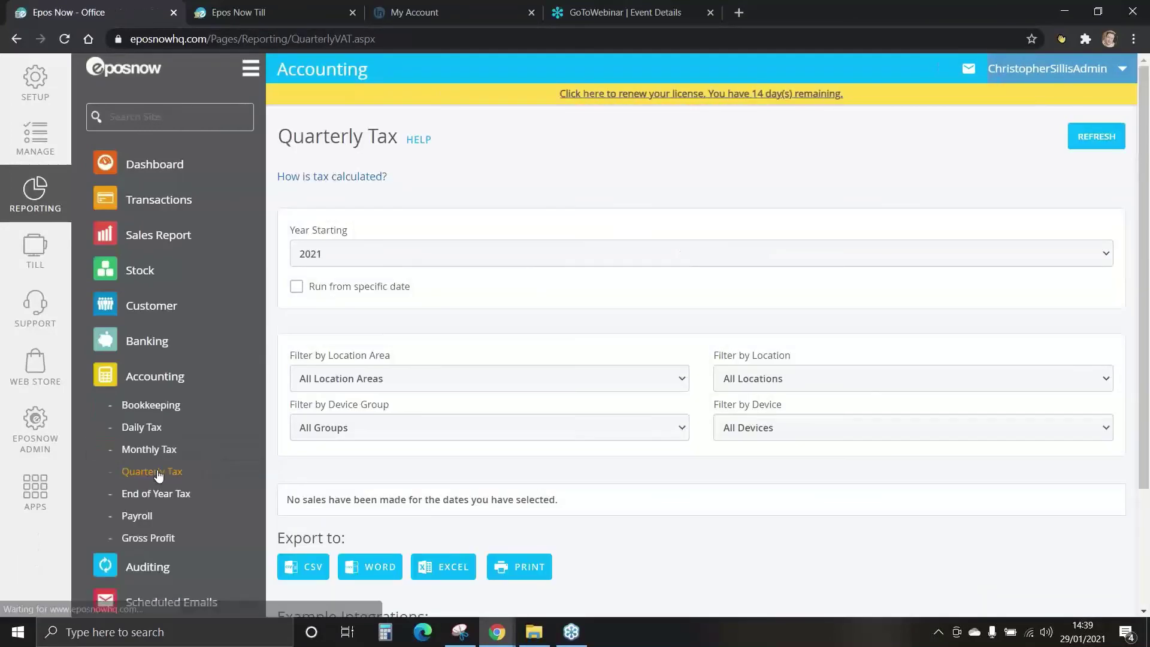
pyautogui.click(160, 498)
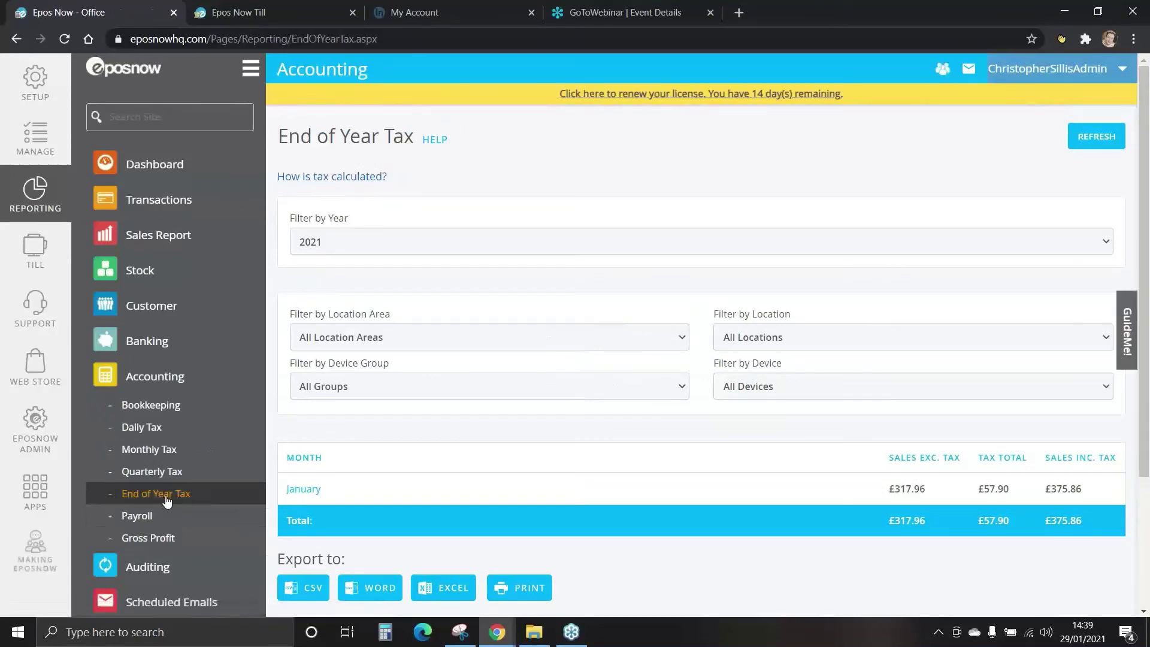
pyautogui.scroll(-3, 415, 408)
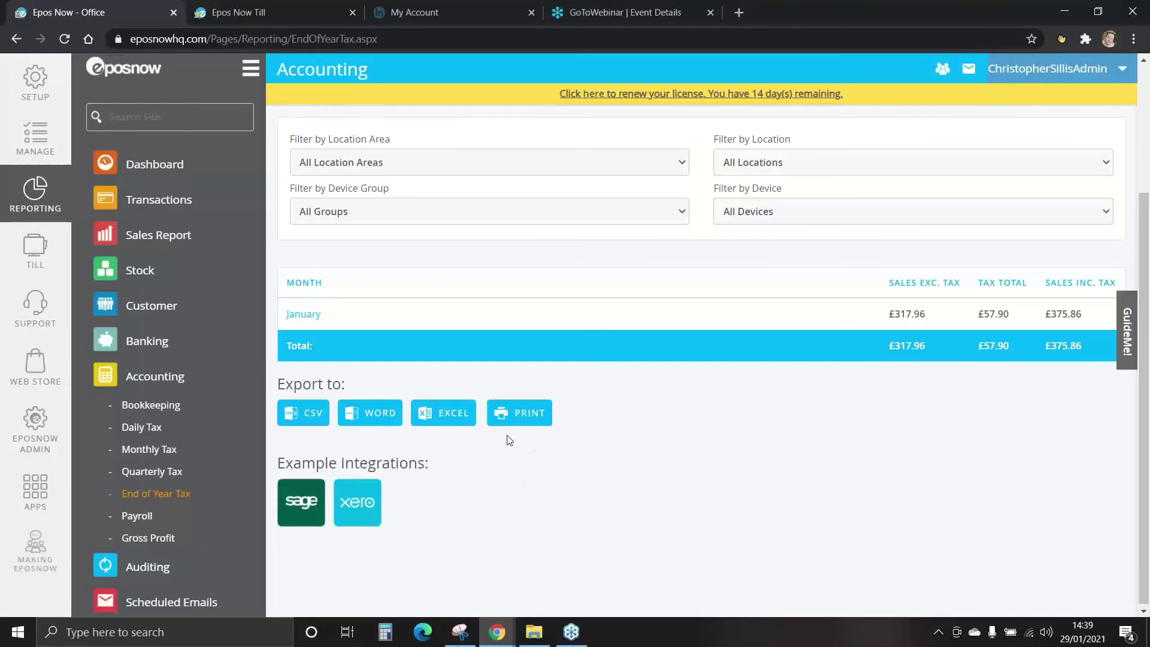
# Open the Payroll report for the last 7 days and scroll to the hours and wage totals.
pyautogui.click(141, 516)
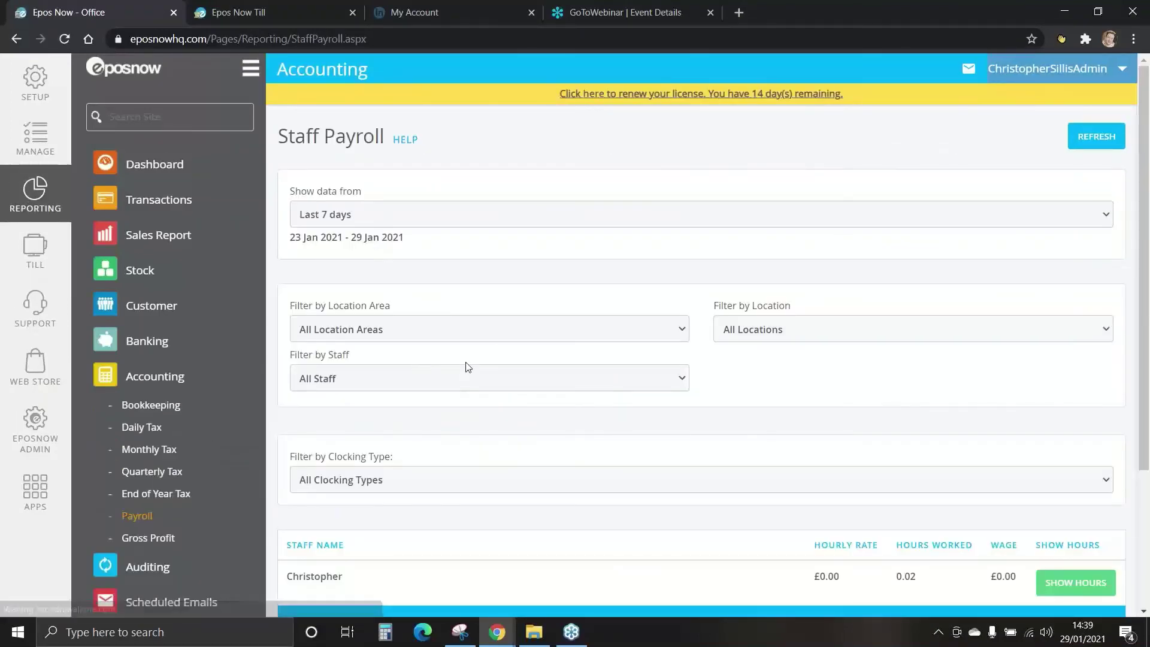
pyautogui.click(450, 216)
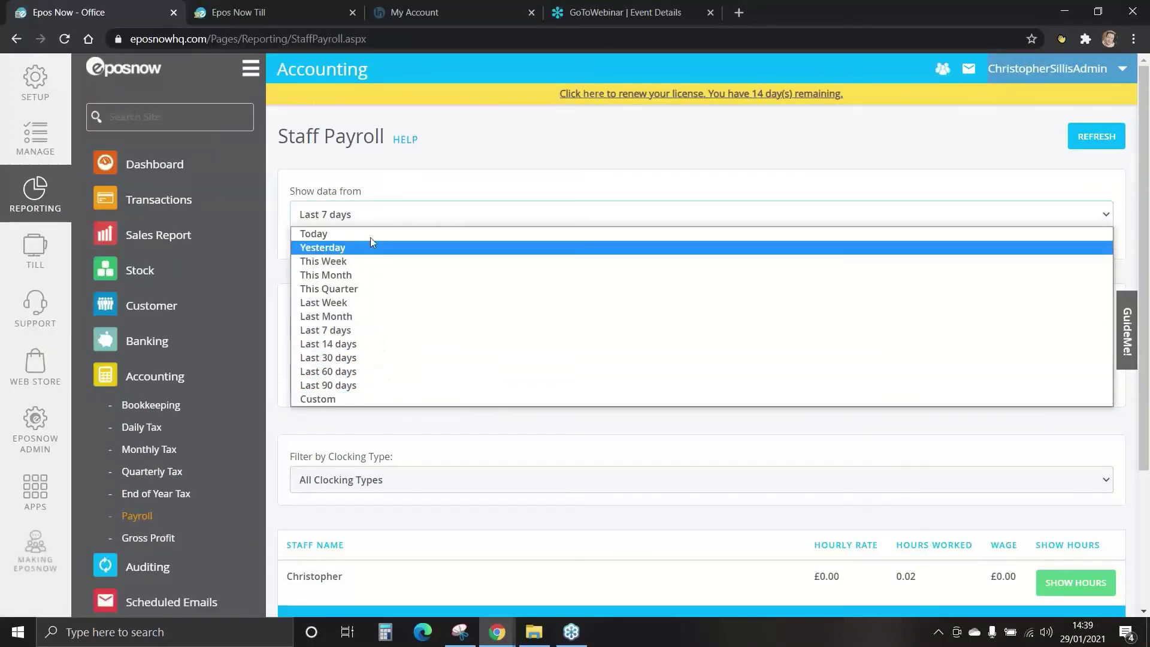
pyautogui.click(360, 330)
pyautogui.moveTo(1145, 190); pyautogui.dragTo(1148, 357)
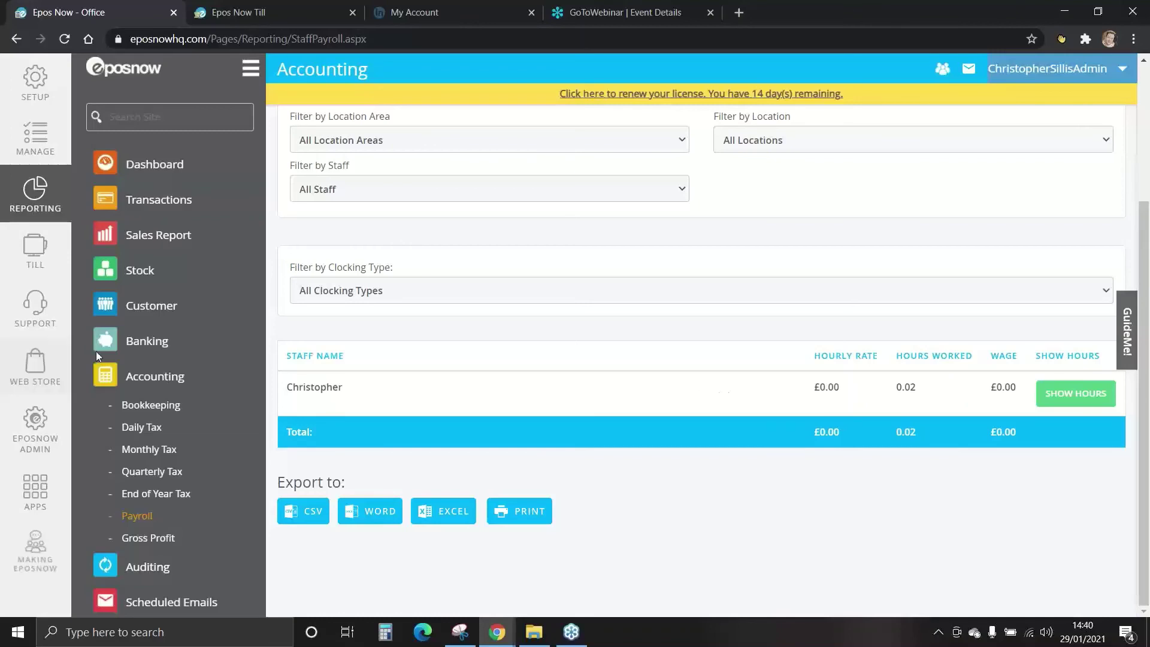
# Show the 2020 Gross Profit report by month, then collapse the Accounting section.
pyautogui.click(154, 540)
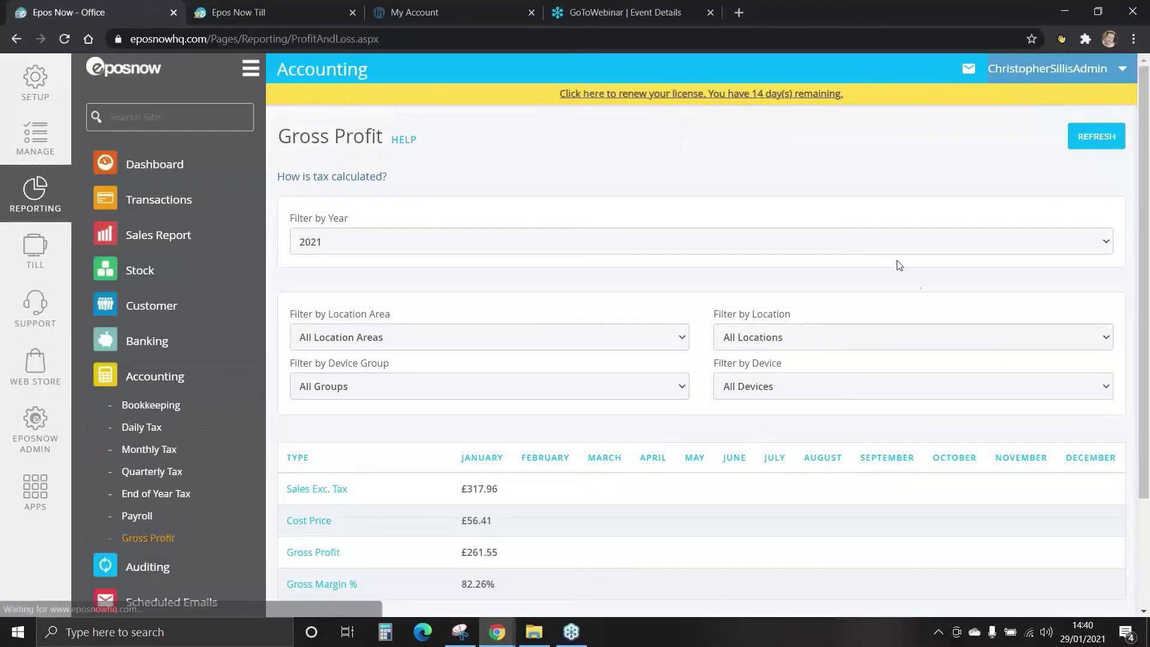
pyautogui.moveTo(1144, 168); pyautogui.dragTo(1147, 281)
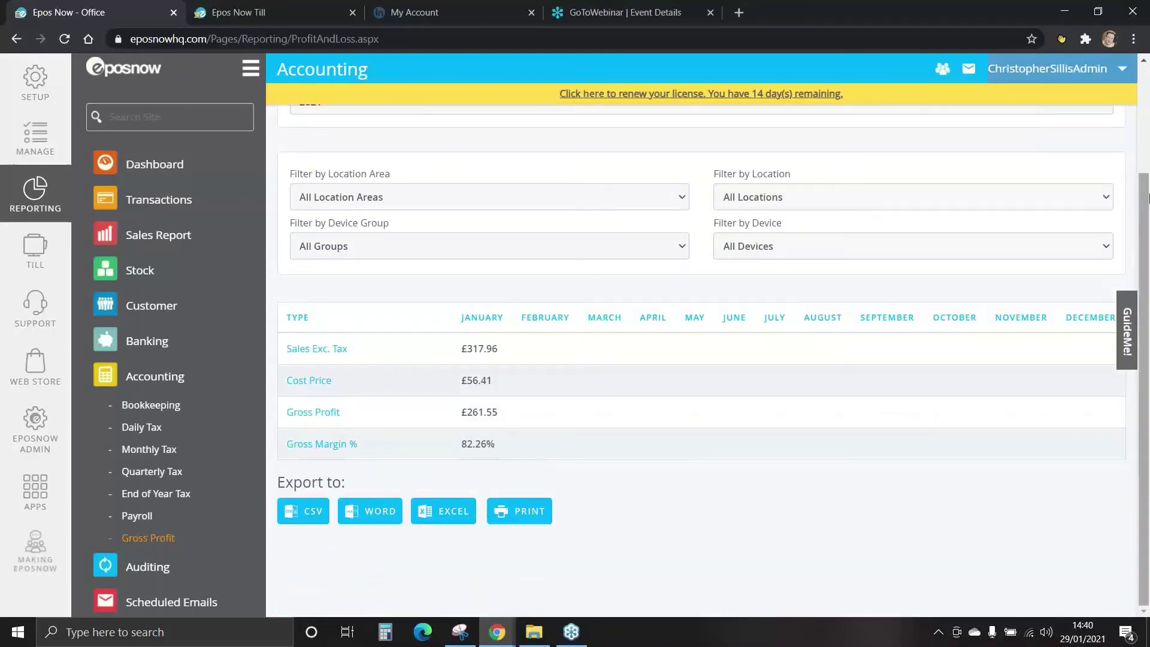
pyautogui.scroll(2, 450, 183)
pyautogui.click(443, 191)
pyautogui.click(362, 205)
pyautogui.scroll(-1, 1146, 186)
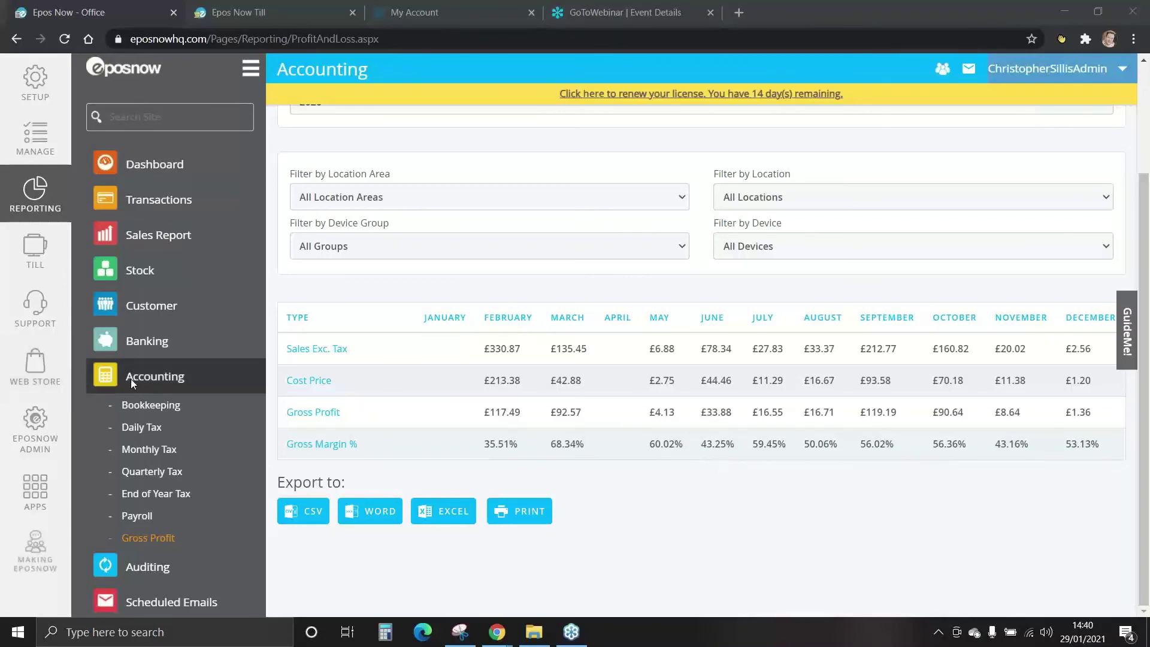
pyautogui.click(154, 377)
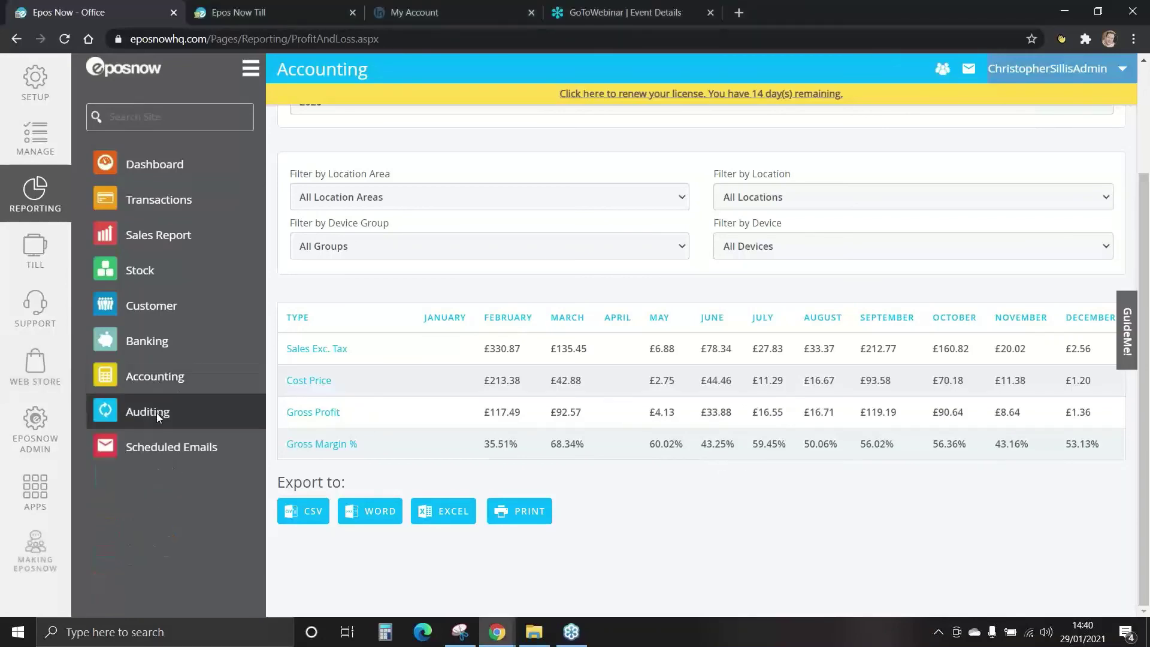
# Open the Refund Report under Auditing for This Month, showing 16 refunds totalling £60.22.
pyautogui.click(156, 412)
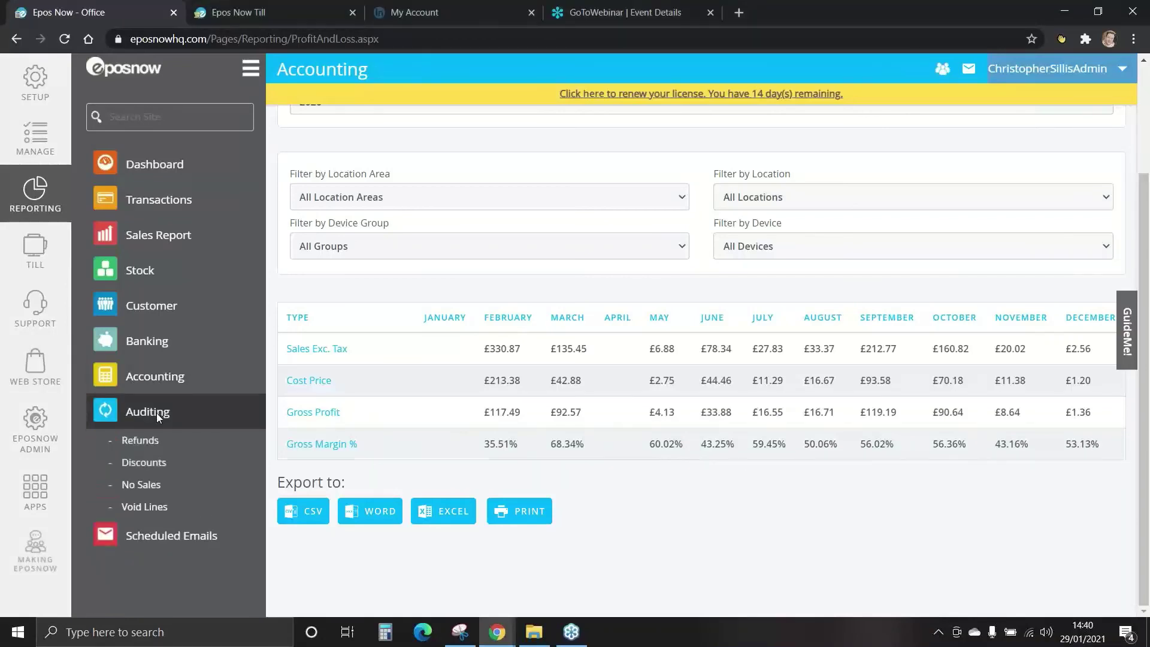
pyautogui.click(146, 448)
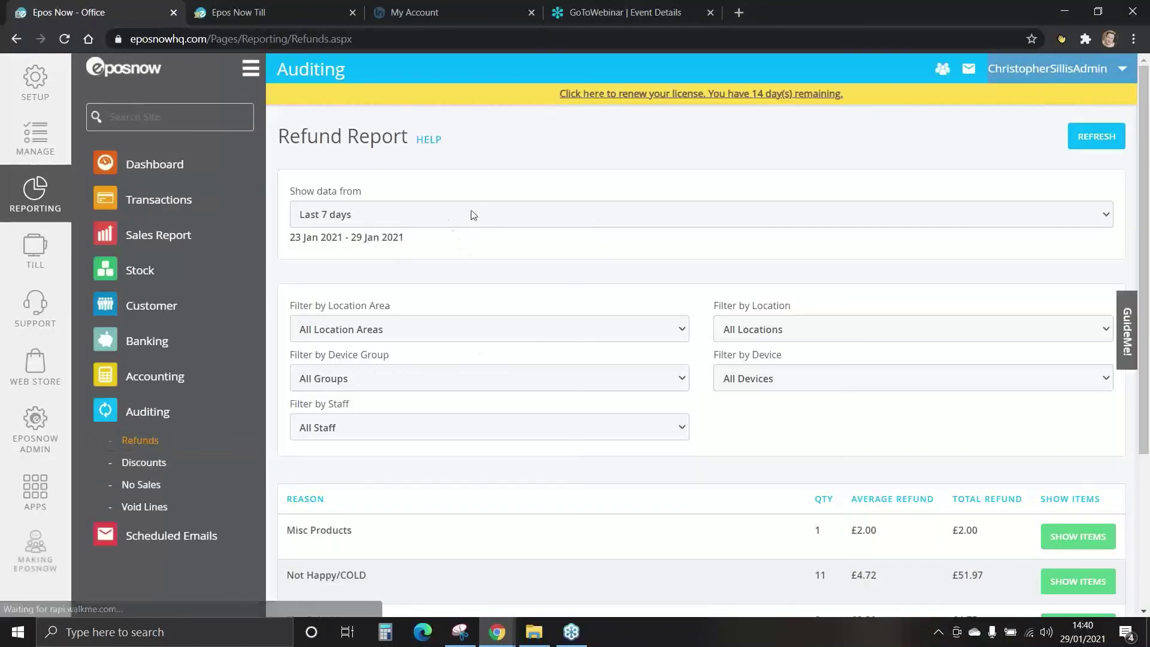
pyautogui.click(488, 214)
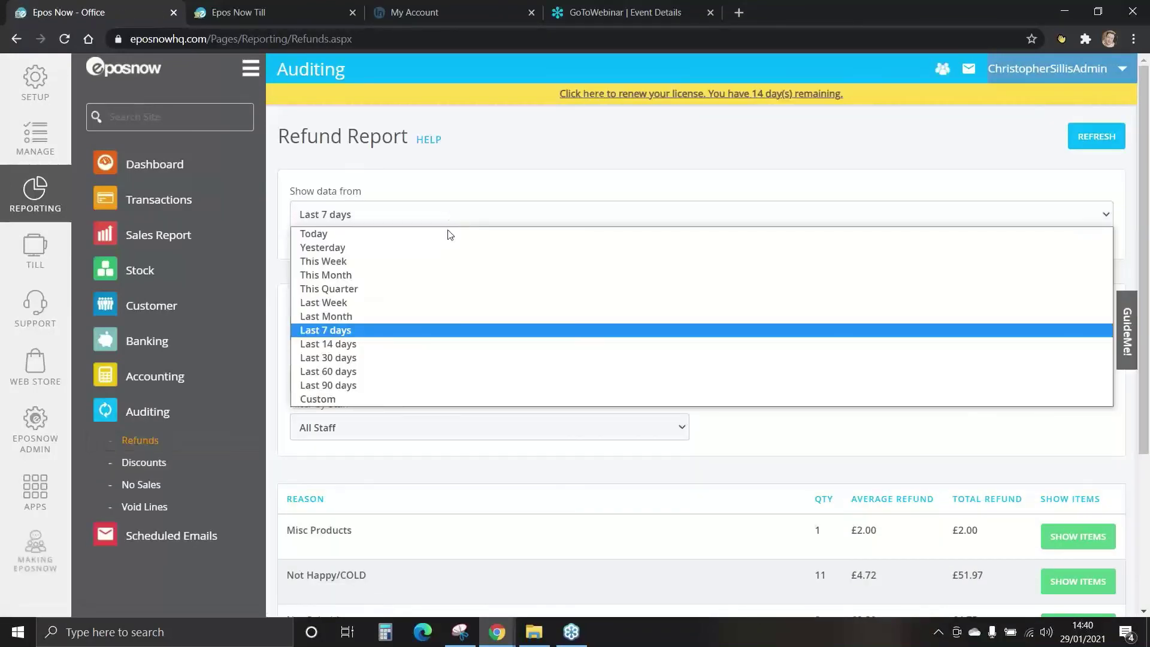
pyautogui.click(421, 276)
pyautogui.scroll(-2, 457, 214)
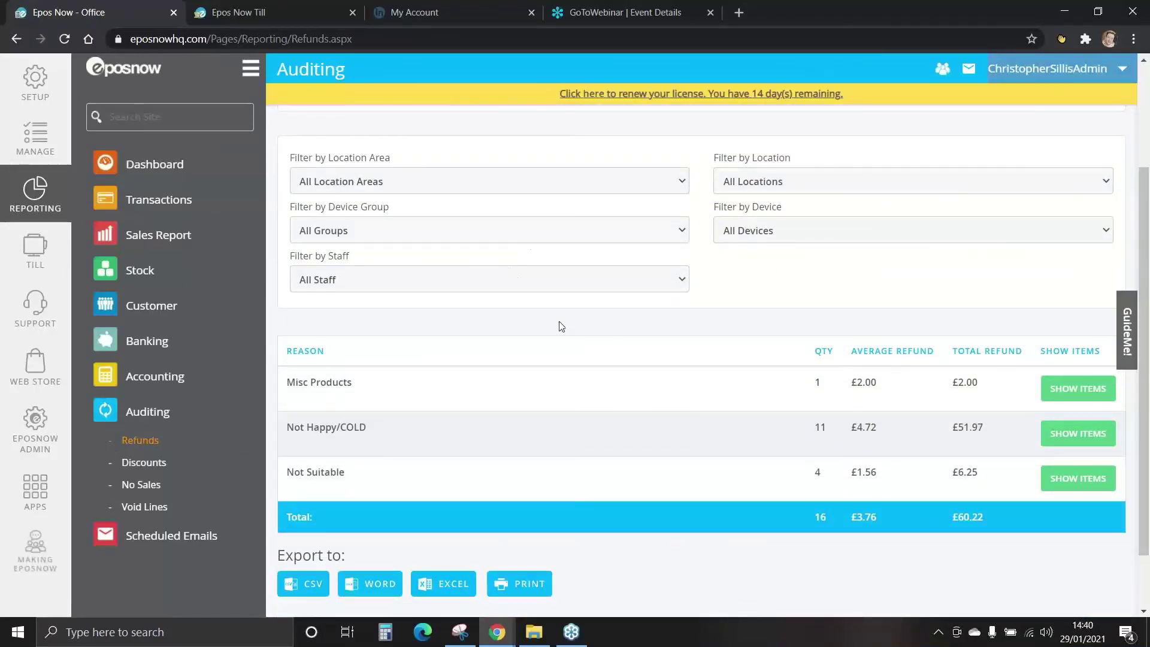
pyautogui.moveTo(1146, 254); pyautogui.dragTo(1146, 297)
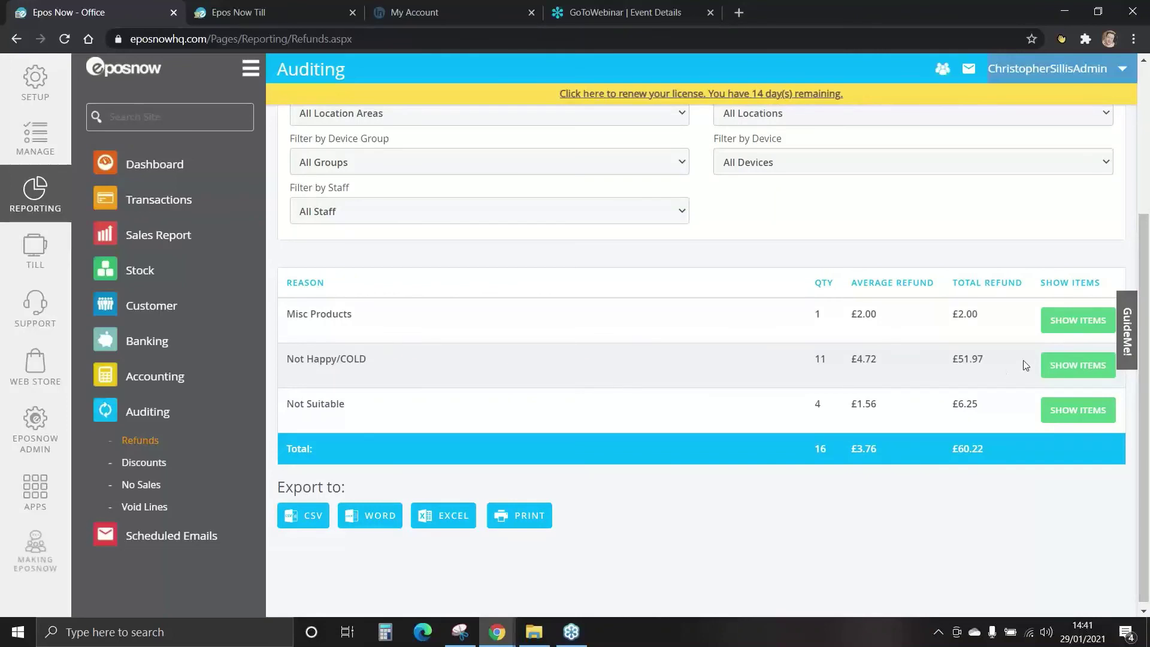
# List the Misc Products refunded items (bread at £2.00), then open the Discounts report.
pyautogui.click(1082, 324)
pyautogui.moveTo(1147, 249); pyautogui.dragTo(1147, 374)
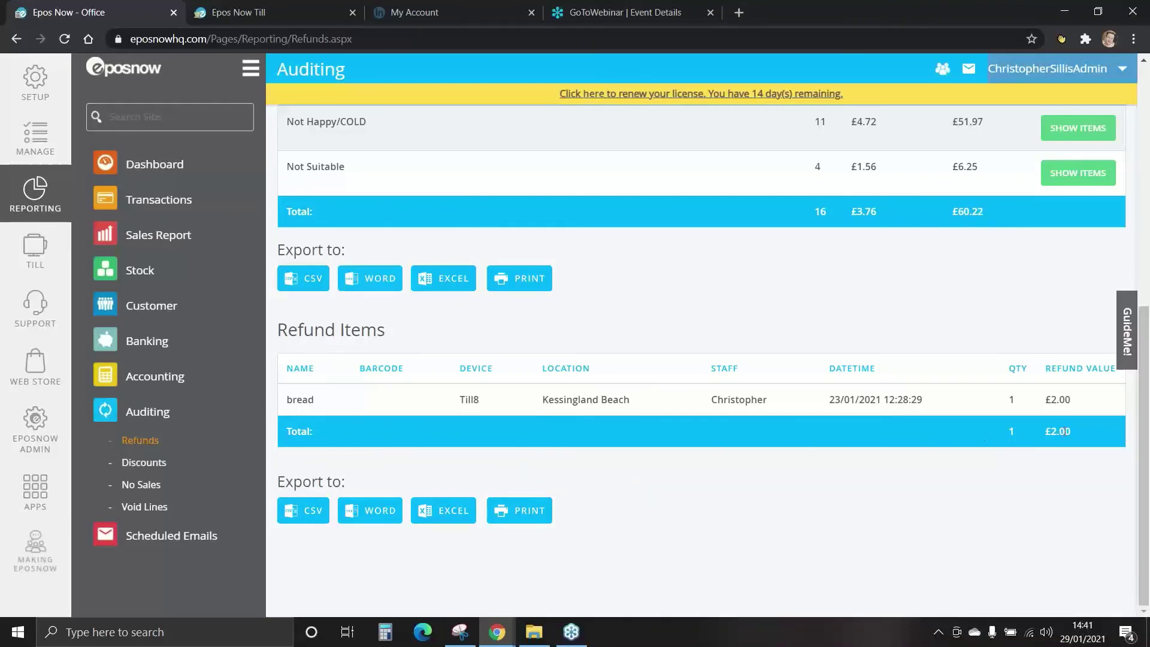
pyautogui.click(153, 467)
# Scroll the Discounts table, then open the No Sales report and view its 9 no-sale reasons.
pyautogui.moveTo(1141, 144); pyautogui.dragTo(1149, 273)
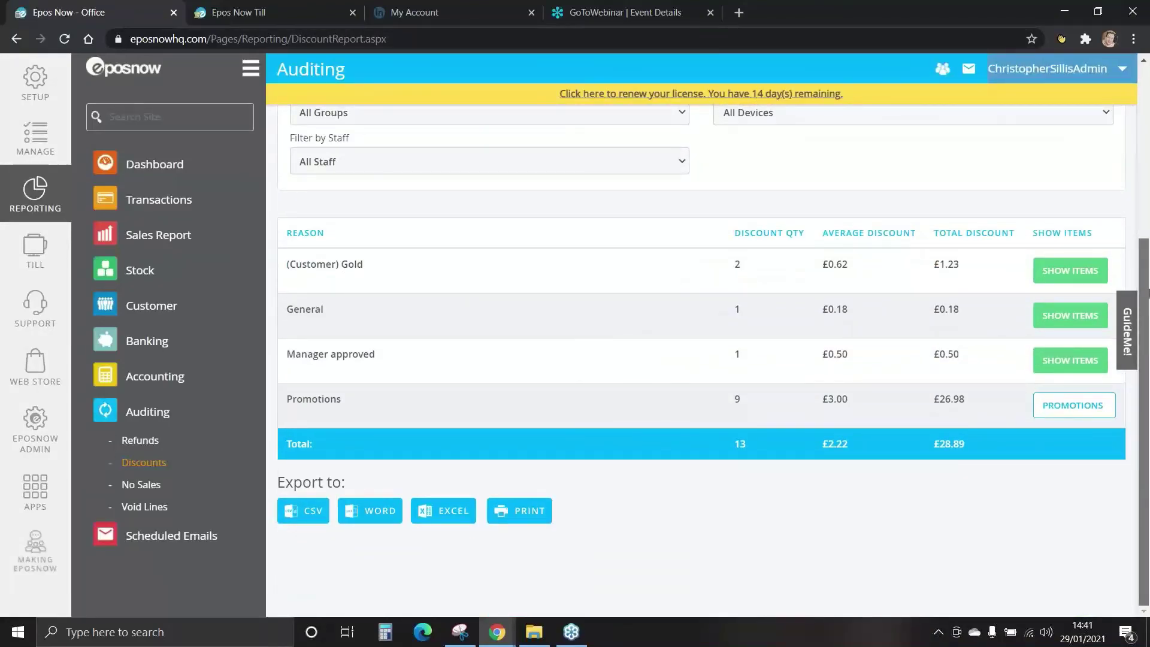
pyautogui.scroll(2, 1148, 273)
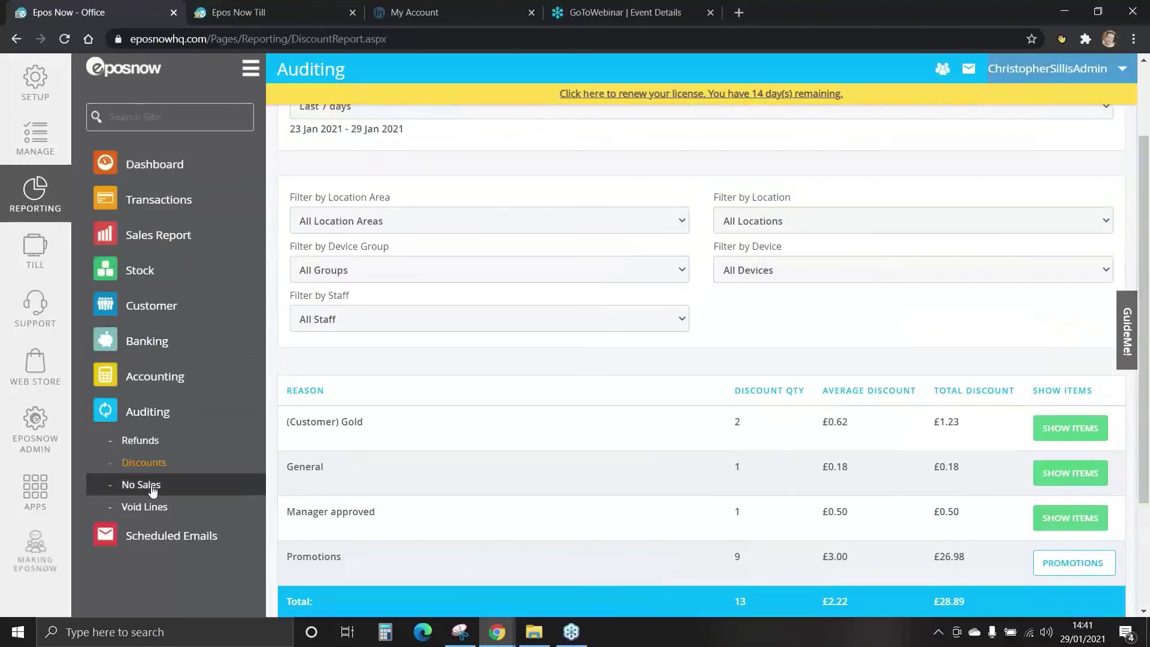
pyautogui.click(148, 486)
pyautogui.moveTo(1149, 204); pyautogui.dragTo(1148, 365)
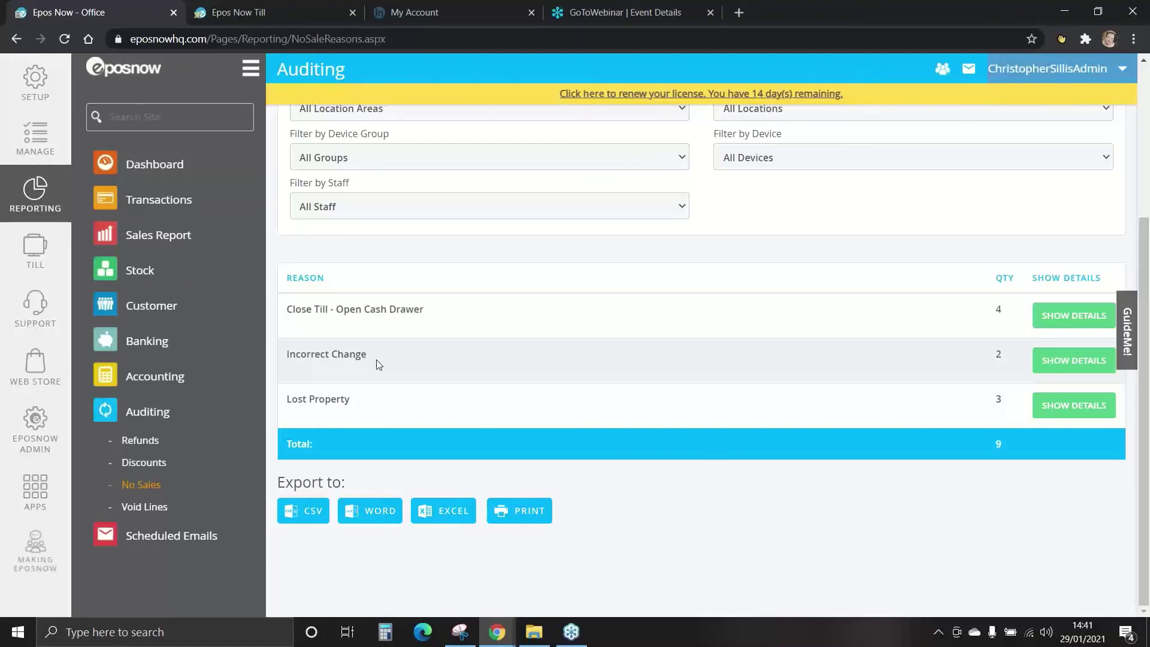
# Open the Void Line Report and scroll through its 100 voided items worth £293.48.
pyautogui.click(147, 508)
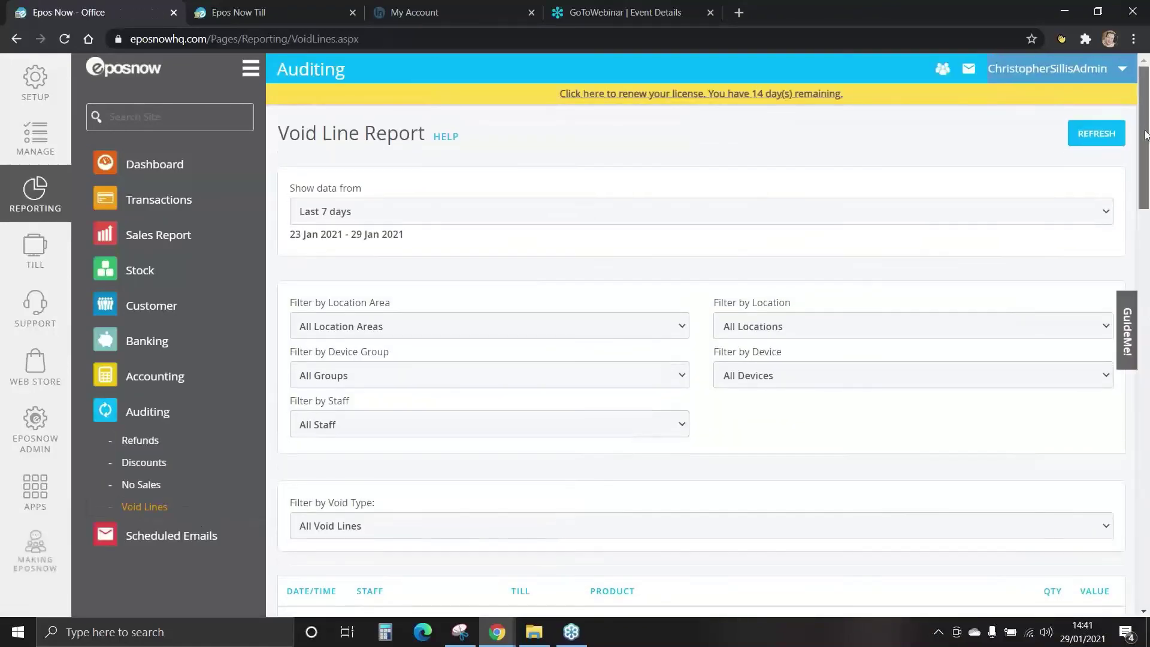
pyautogui.moveTo(1146, 136); pyautogui.dragTo(1146, 231)
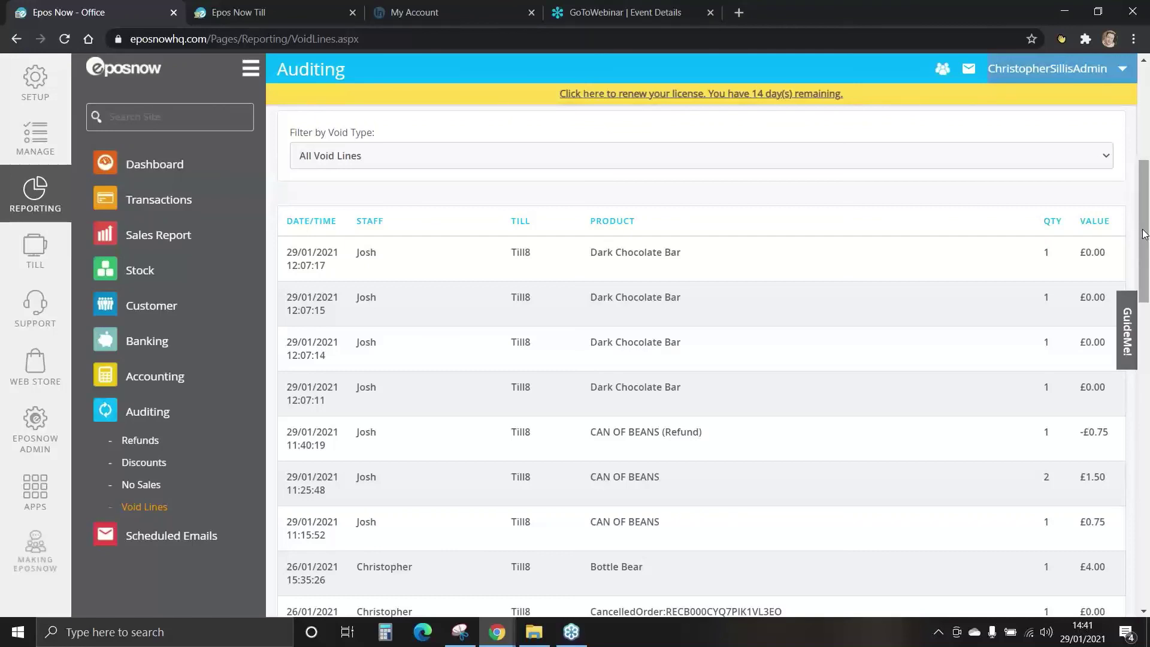
pyautogui.moveTo(1146, 239); pyautogui.dragTo(1148, 105)
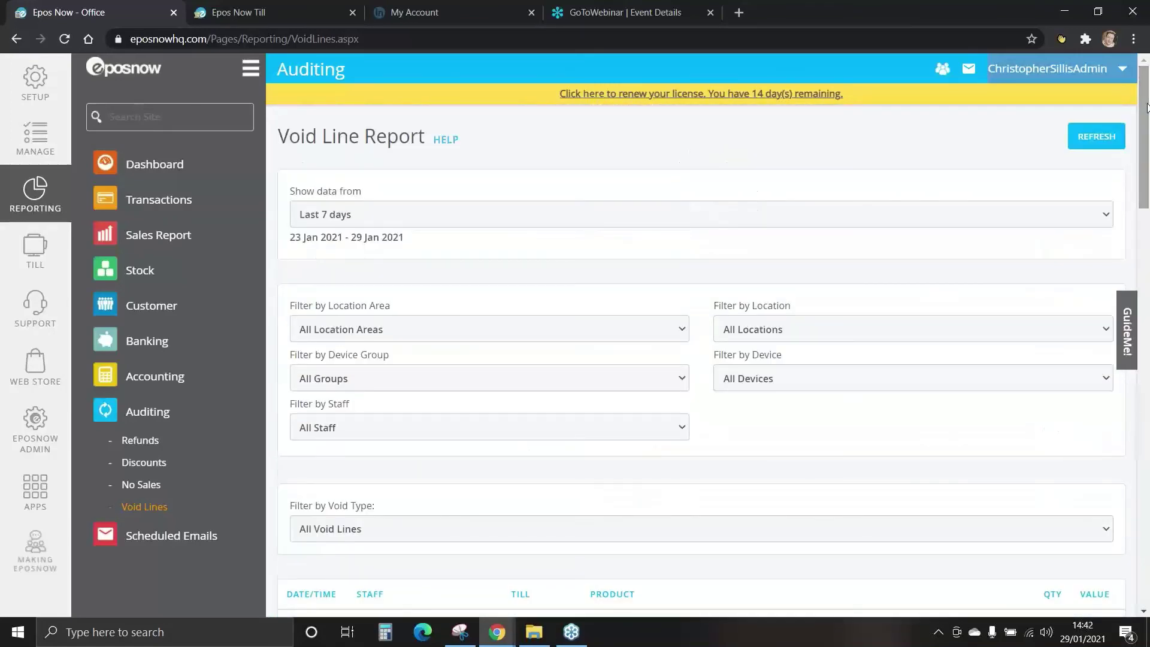